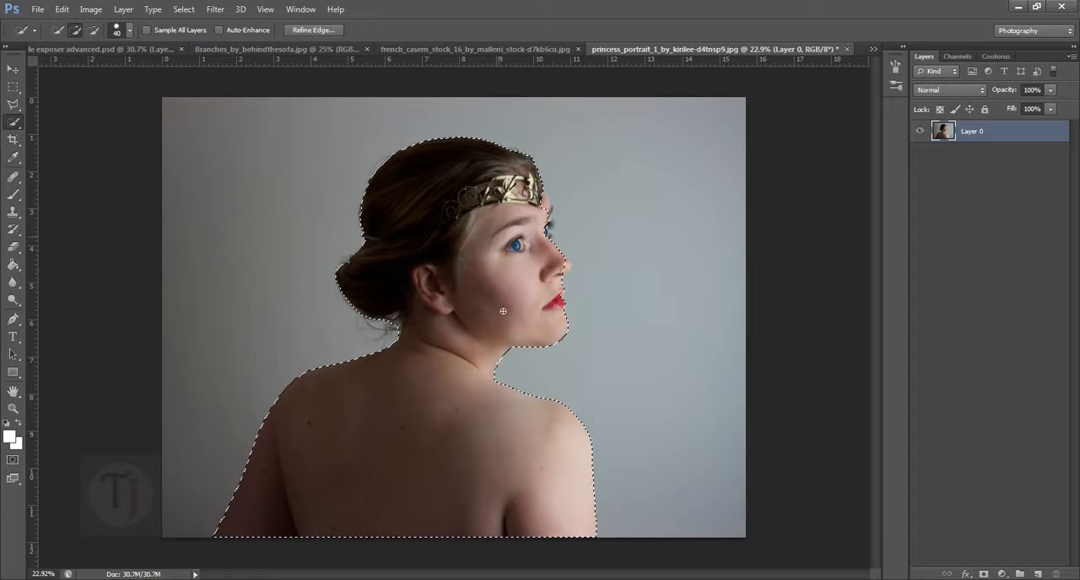
# - Extend the quick selection of the woman to include her forehead edge, far eyelashes and nose tip
pyautogui.scroll(3, 554, 240)
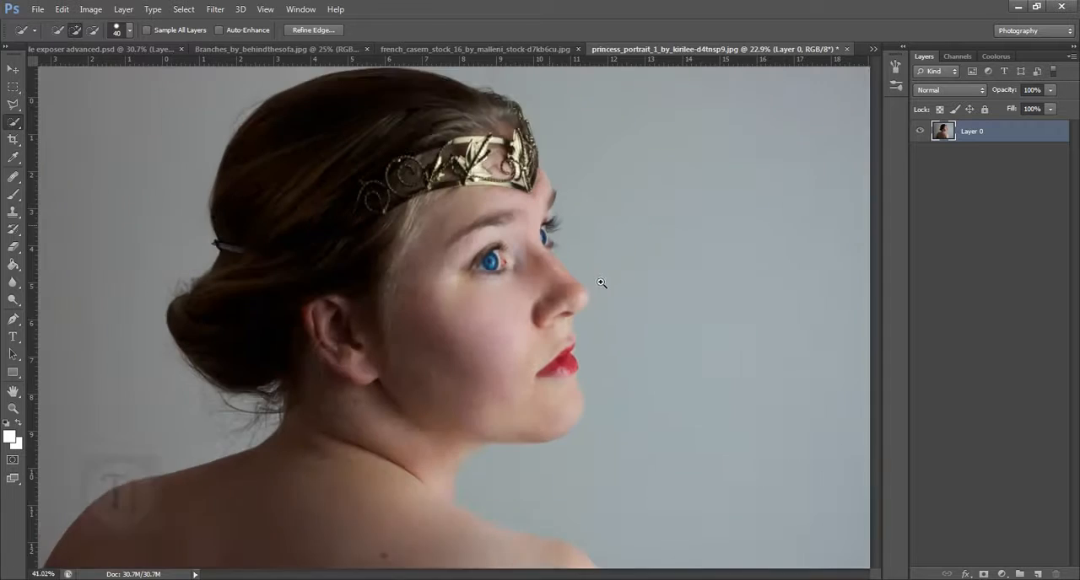
pyautogui.click(554, 231)
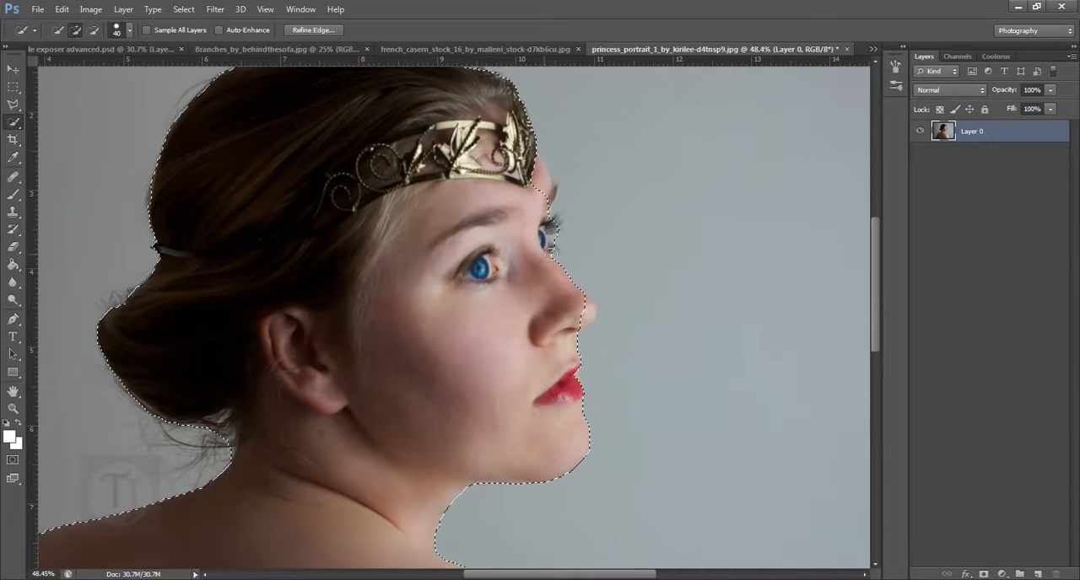
pyautogui.click(544, 183)
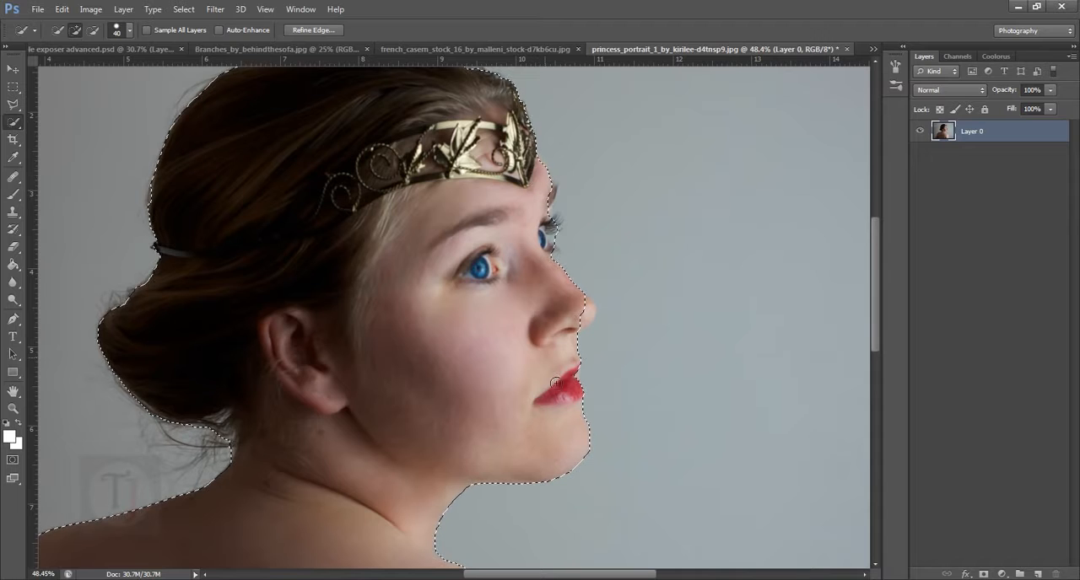
pyautogui.scroll(3, 602, 243)
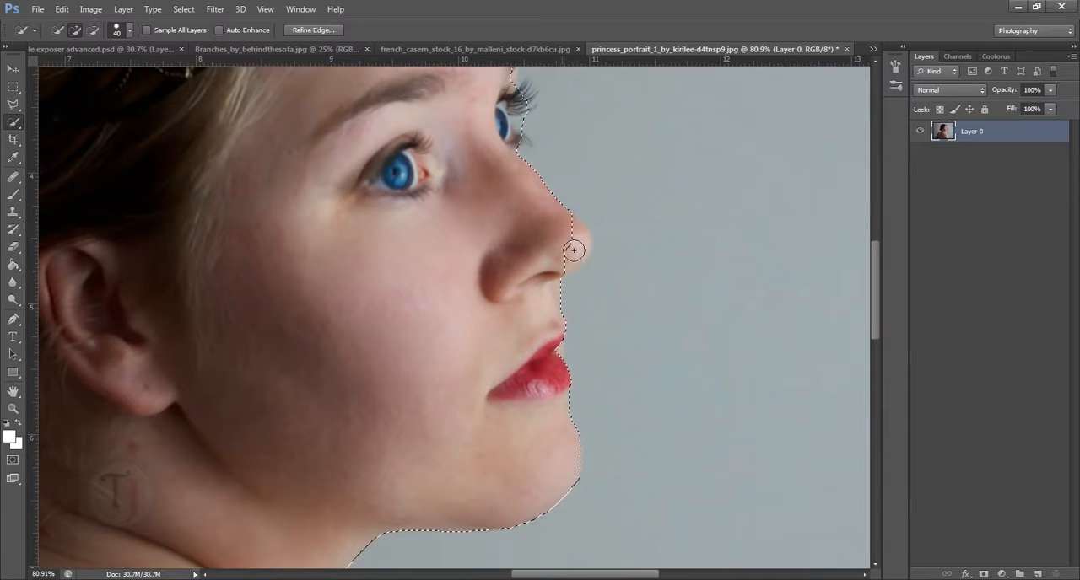
pyautogui.hotkey('ctrl', 'd')
pyautogui.scroll(-5, 588, 279)
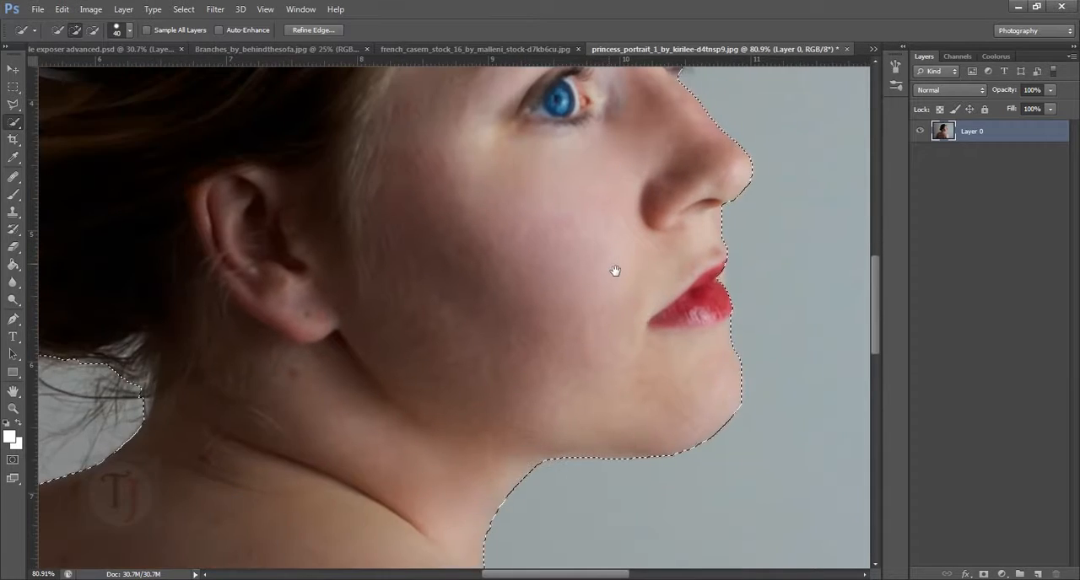
# - Check the selection outline around the woman and add a layer mask from it to hide the grey background
pyautogui.moveTo(550, 288); pyautogui.dragTo(564, 301)
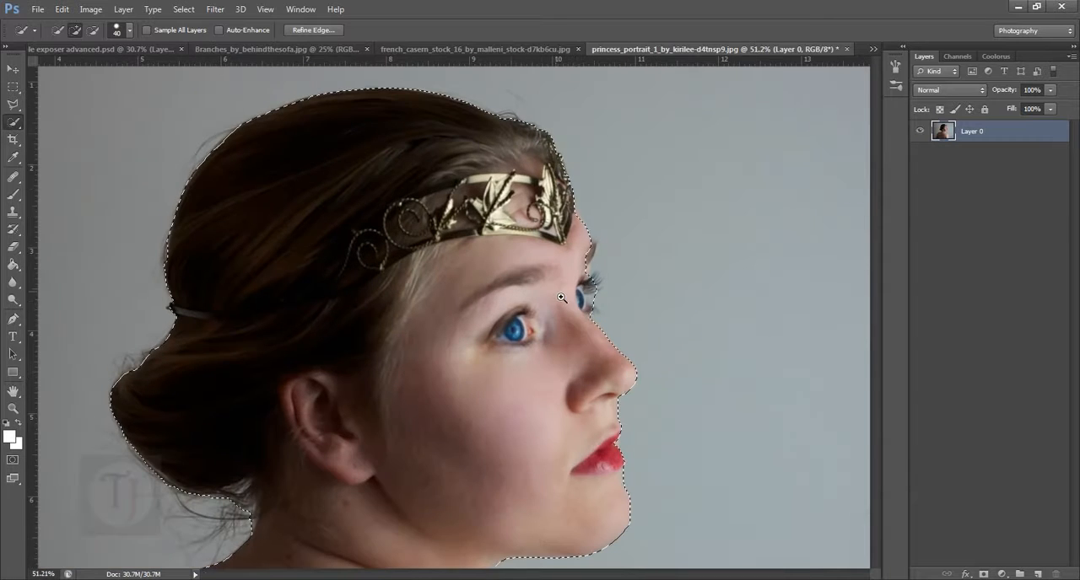
pyautogui.moveTo(523, 392); pyautogui.dragTo(556, 103)
pyautogui.moveTo(533, 369); pyautogui.dragTo(525, 407)
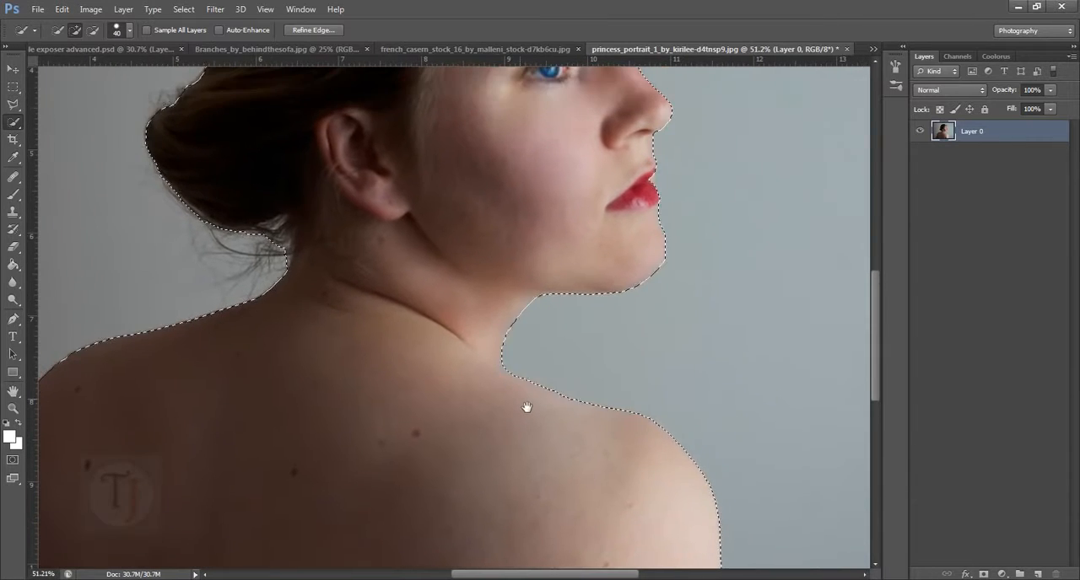
pyautogui.moveTo(648, 317); pyautogui.dragTo(619, 317)
pyautogui.moveTo(686, 304); pyautogui.dragTo(633, 305)
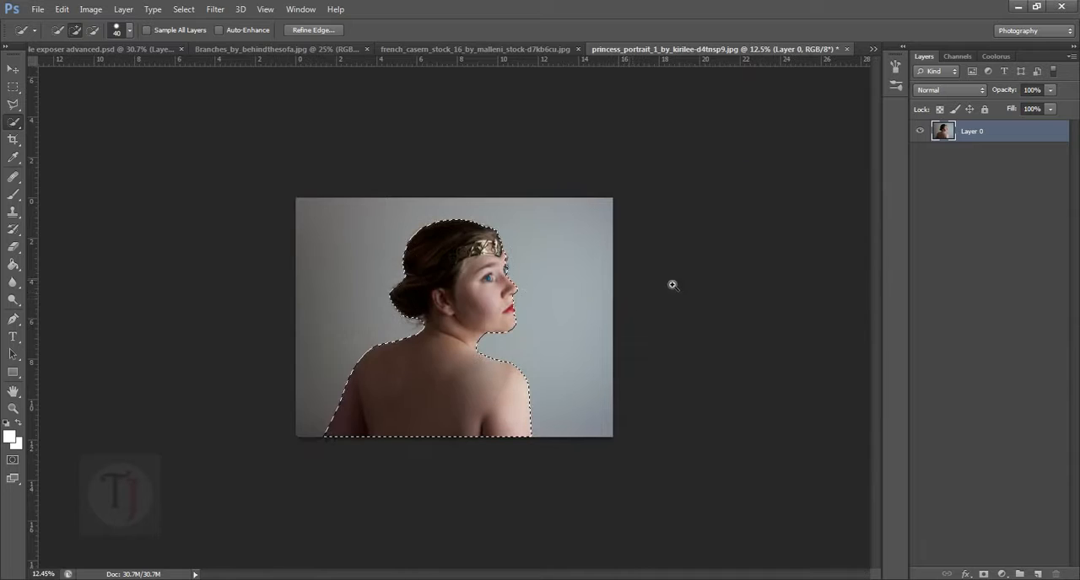
pyautogui.scroll(4, 458, 370)
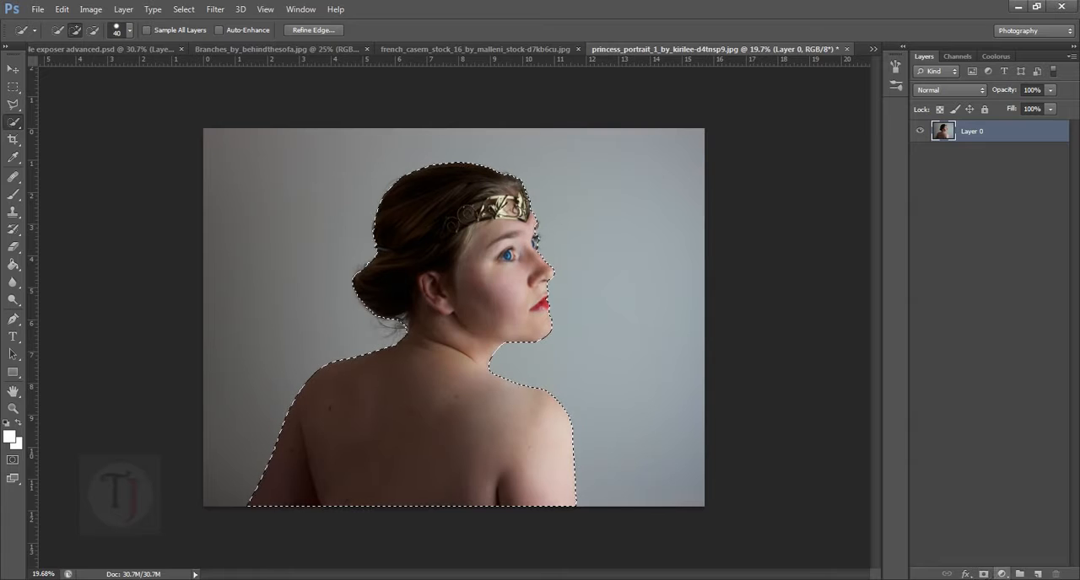
pyautogui.click(983, 574)
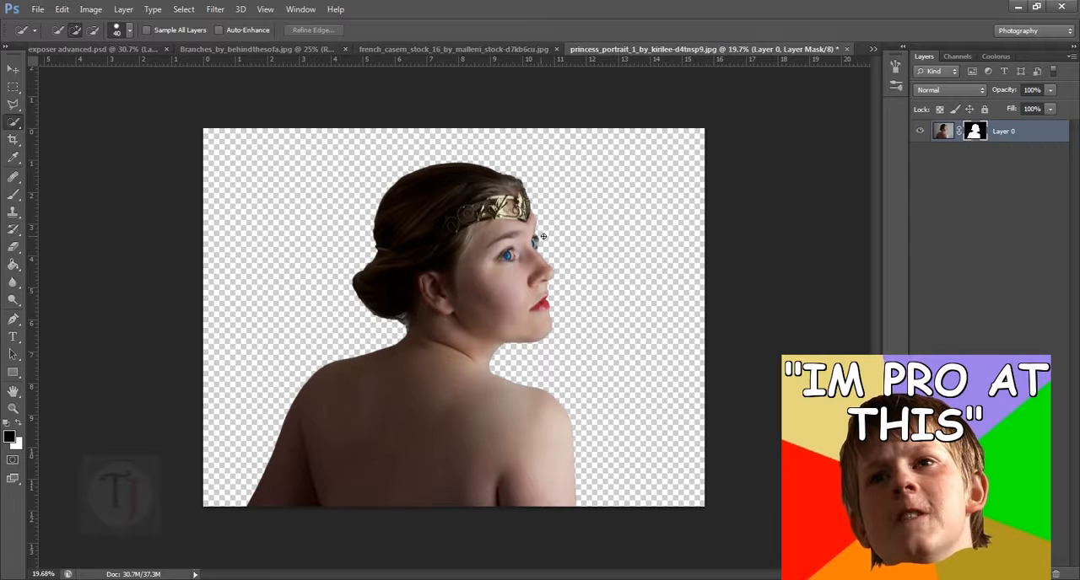
# - Inspect the cut-out edge along the face up to the far eye and open Refine Mask for the layer mask
pyautogui.moveTo(535, 227); pyautogui.dragTo(615, 268)
pyautogui.moveTo(490, 222)
pyautogui.mouseDown()
pyautogui.moveTo(536, 455)
pyautogui.moveTo(385, 8)
pyautogui.mouseUp()
pyautogui.moveTo(511, 509); pyautogui.dragTo(591, 111)
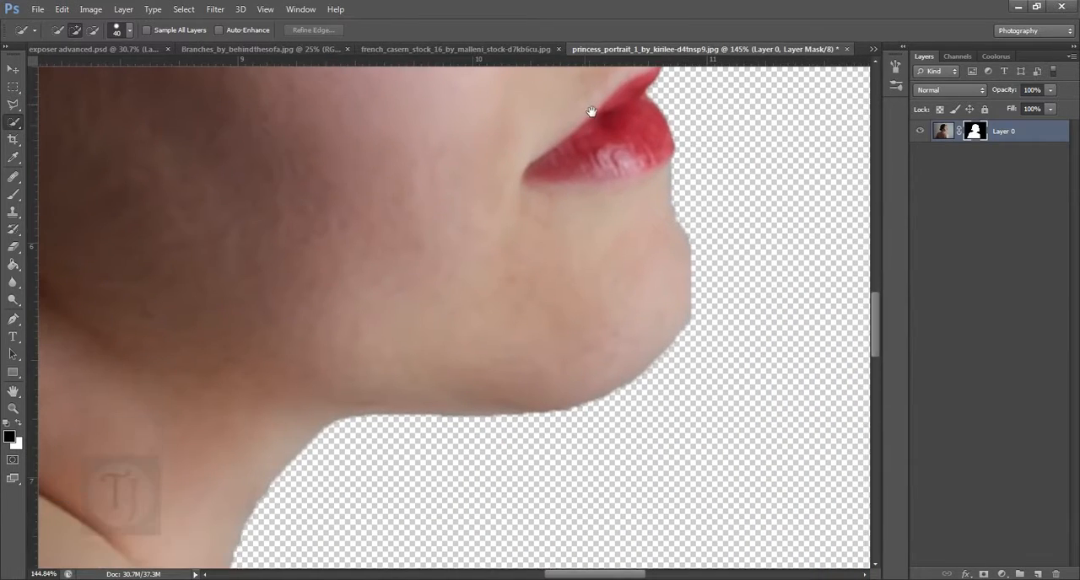
pyautogui.moveTo(618, 472); pyautogui.dragTo(731, 524)
pyautogui.moveTo(673, 136); pyautogui.dragTo(655, 440)
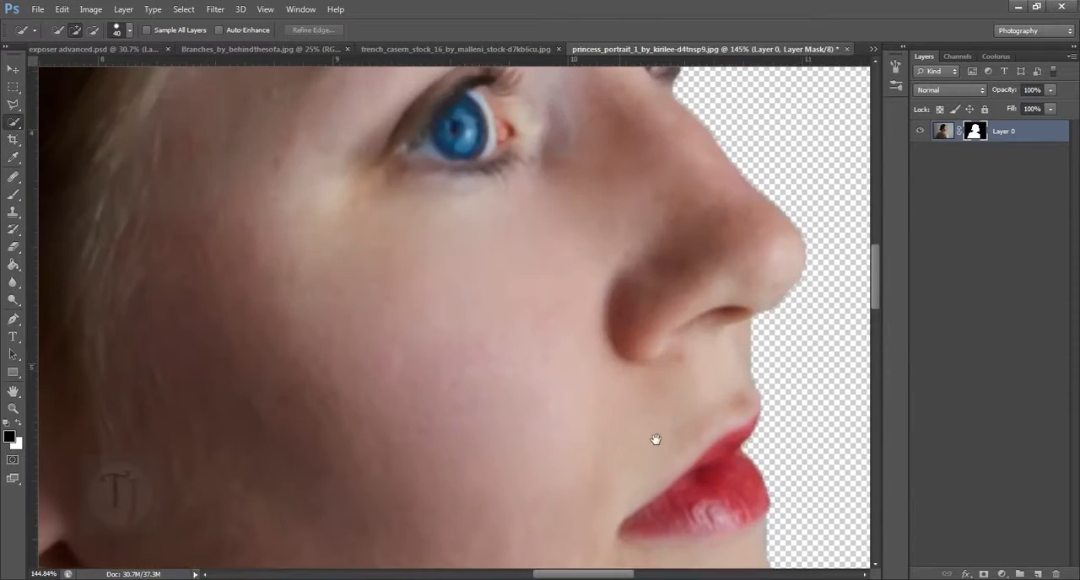
pyautogui.moveTo(677, 187); pyautogui.dragTo(557, 396)
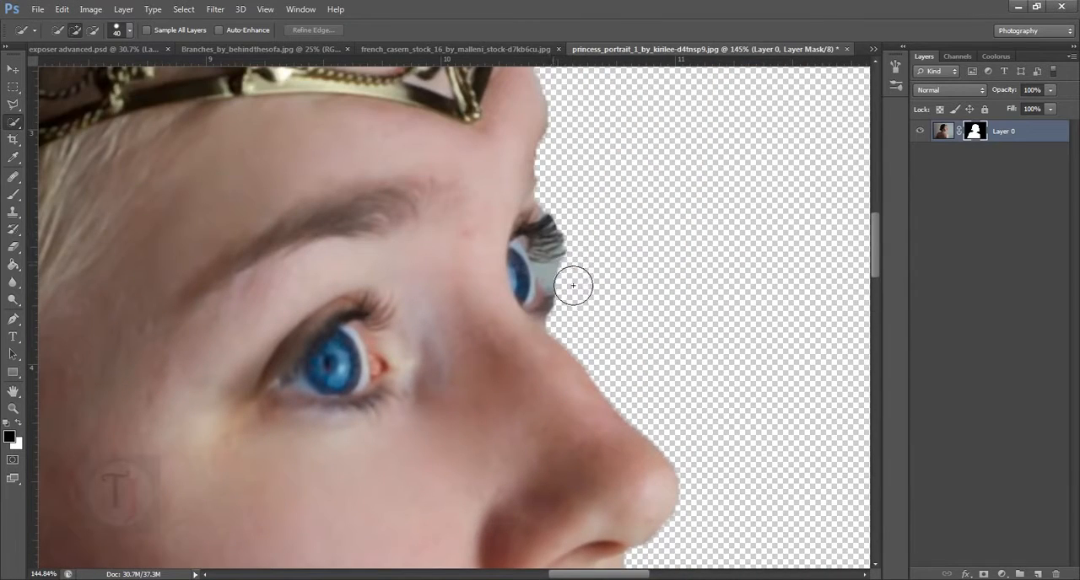
pyautogui.rightClick(977, 131)
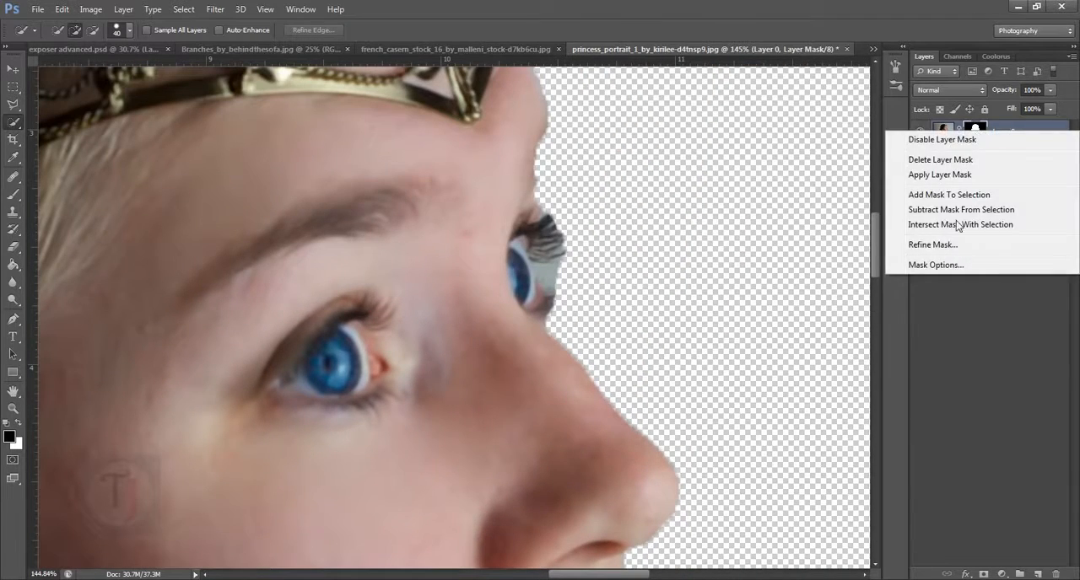
pyautogui.click(957, 245)
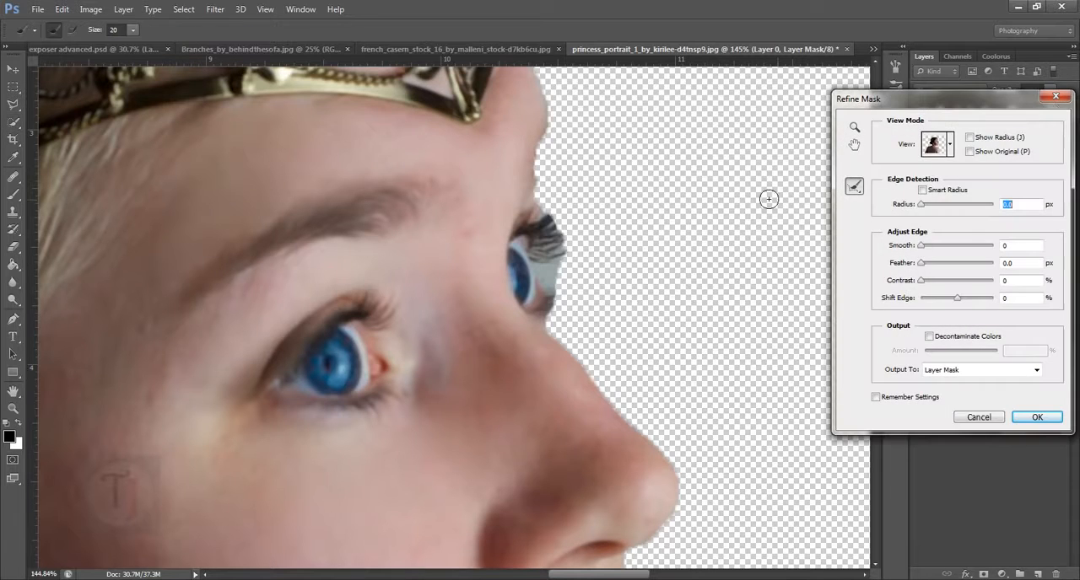
# - Refine the mask edge around the far eye's lashes with the Refine Radius Tool and apply the refinement
pyautogui.moveTo(978, 108); pyautogui.dragTo(933, 106)
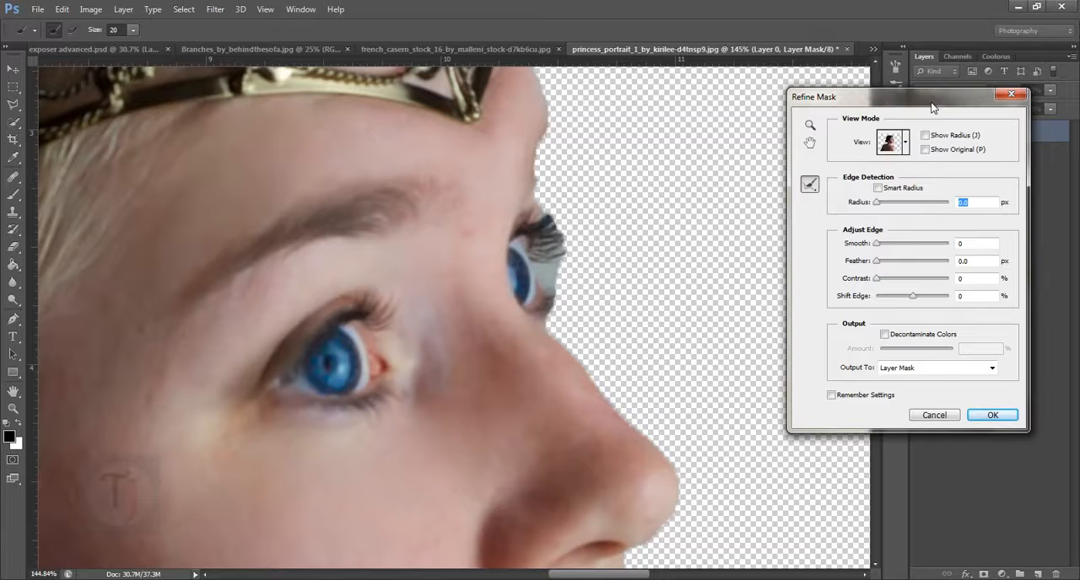
pyautogui.moveTo(933, 107)
pyautogui.mouseDown()
pyautogui.moveTo(953, 115)
pyautogui.moveTo(934, 102)
pyautogui.mouseUp()
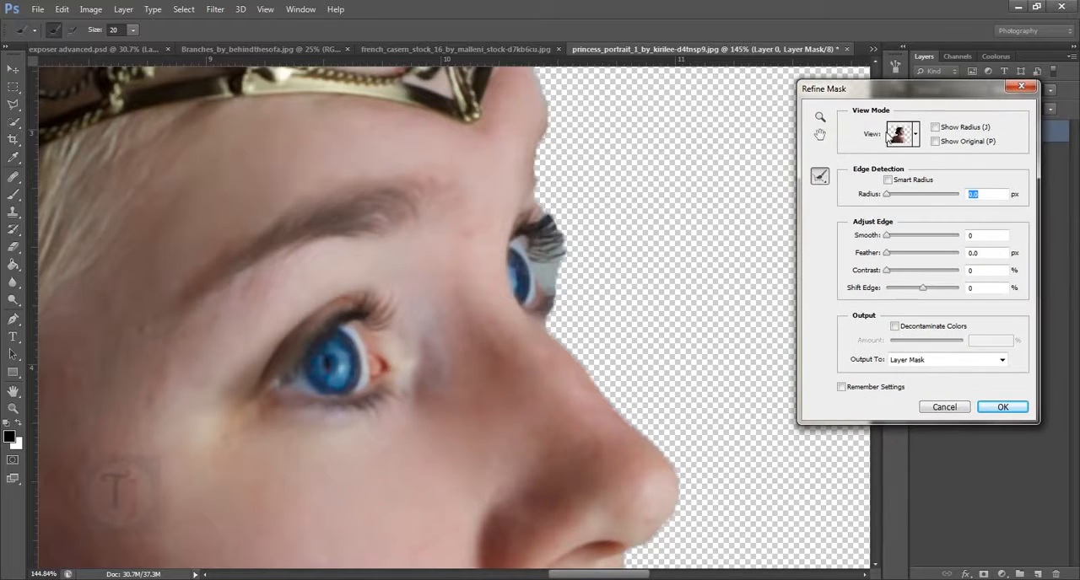
pyautogui.click(820, 178)
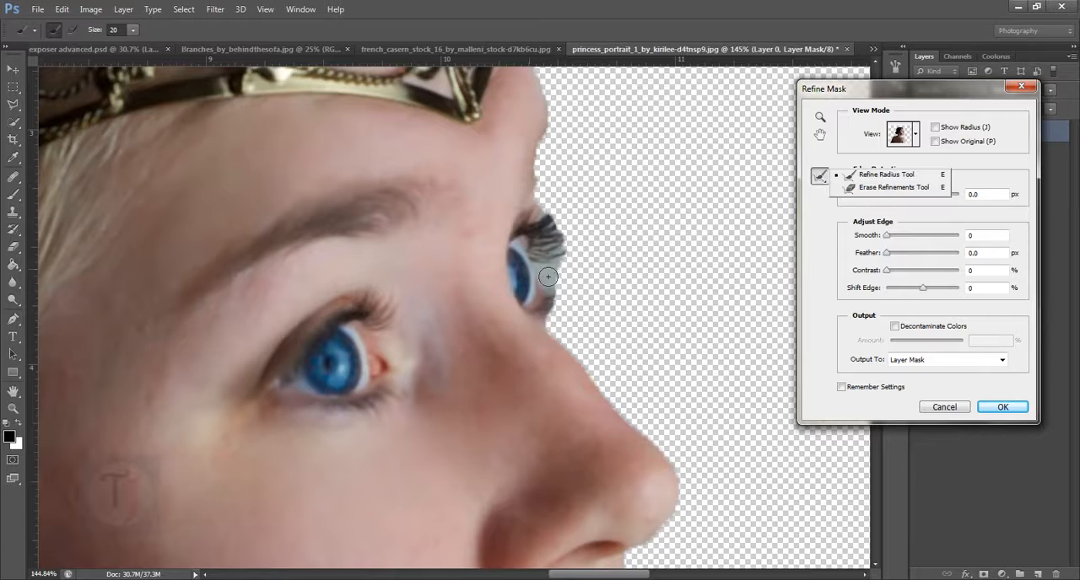
pyautogui.moveTo(561, 226)
pyautogui.mouseDown()
pyautogui.moveTo(565, 266)
pyautogui.moveTo(552, 256)
pyautogui.moveTo(563, 285)
pyautogui.moveTo(581, 271)
pyautogui.moveTo(577, 234)
pyautogui.mouseUp()
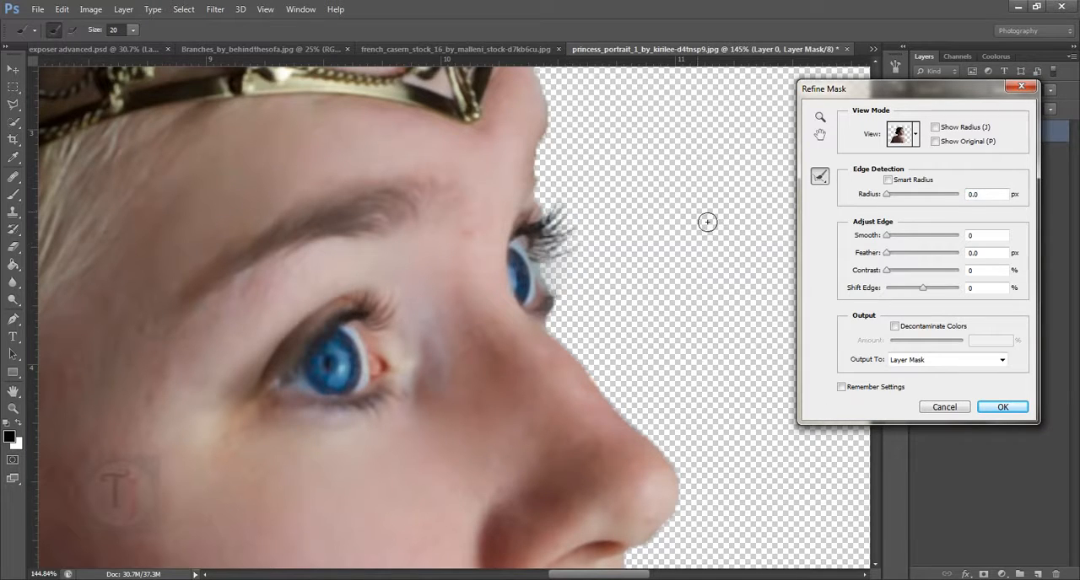
pyautogui.moveTo(553, 281)
pyautogui.mouseDown()
pyautogui.moveTo(566, 241)
pyautogui.moveTo(559, 217)
pyautogui.moveTo(560, 264)
pyautogui.mouseUp()
pyautogui.click(1002, 406)
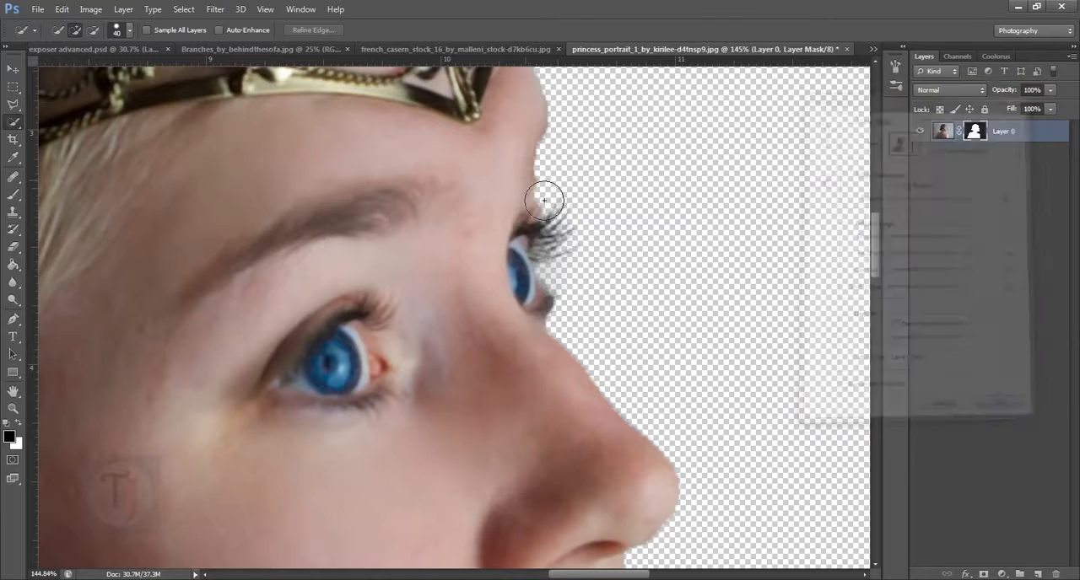
# - Inspect the mask edge along the chin, shoulder and nape, and open Refine Mask for the hair below the bun
pyautogui.moveTo(639, 501); pyautogui.dragTo(723, 143)
pyautogui.moveTo(523, 540); pyautogui.dragTo(581, 248)
pyautogui.moveTo(668, 345); pyautogui.dragTo(571, 214)
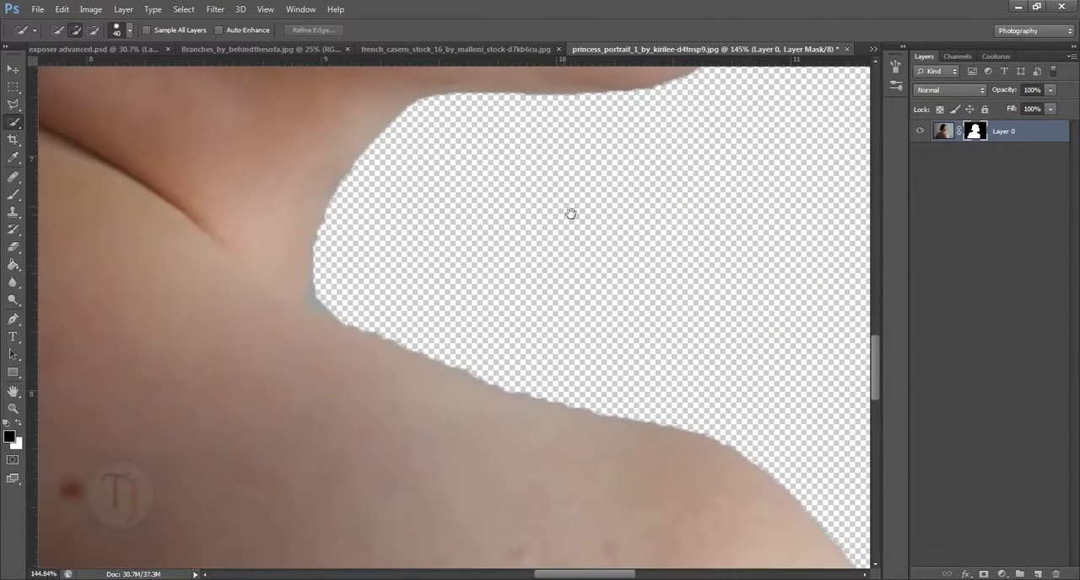
pyautogui.moveTo(616, 334); pyautogui.dragTo(559, 335)
pyautogui.moveTo(371, 230); pyautogui.dragTo(639, 385)
pyautogui.moveTo(558, 355); pyautogui.dragTo(602, 373)
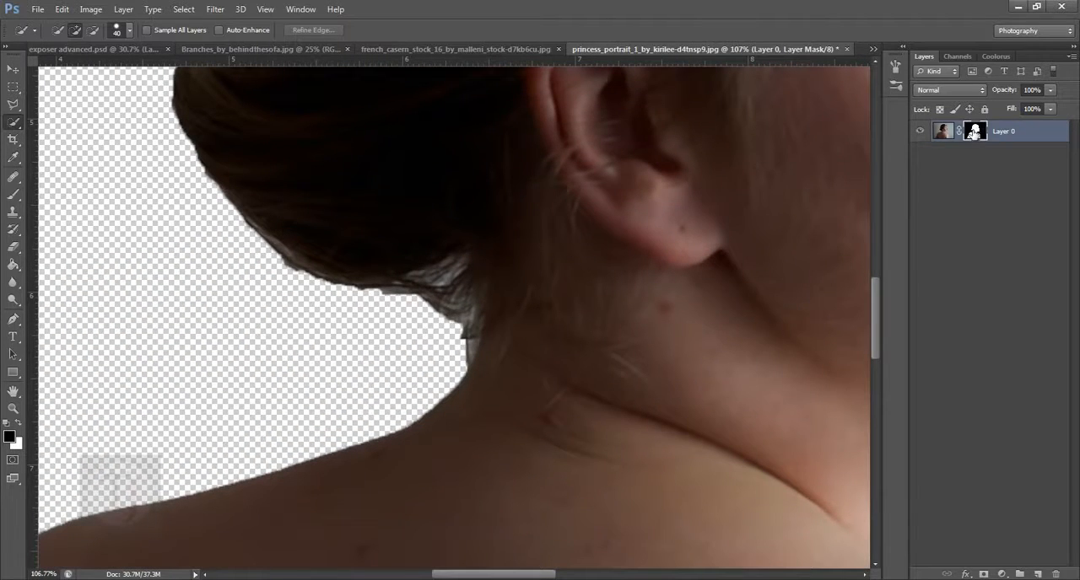
pyautogui.rightClick(975, 133)
pyautogui.click(957, 248)
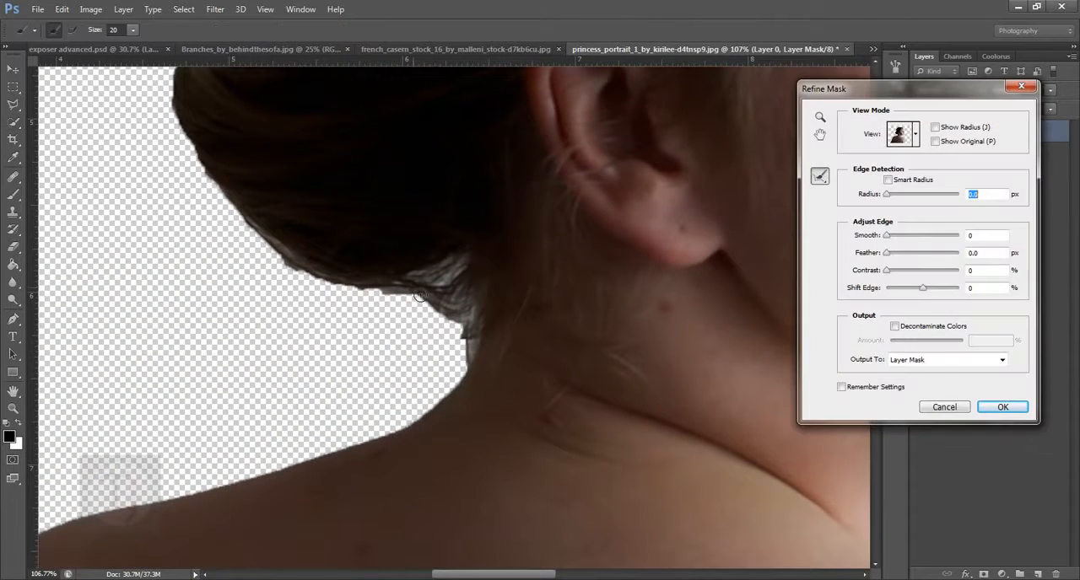
# - Brush the Refine Radius Tool at size 45 over the loose hairs below the bun and apply the refinement
pyautogui.press(']')
pyautogui.moveTo(482, 290)
pyautogui.mouseDown()
pyautogui.moveTo(412, 331)
pyautogui.moveTo(425, 349)
pyautogui.moveTo(375, 315)
pyautogui.moveTo(383, 353)
pyautogui.moveTo(275, 258)
pyautogui.moveTo(378, 304)
pyautogui.moveTo(276, 272)
pyautogui.moveTo(435, 384)
pyautogui.moveTo(454, 354)
pyautogui.moveTo(450, 407)
pyautogui.moveTo(454, 339)
pyautogui.mouseUp()
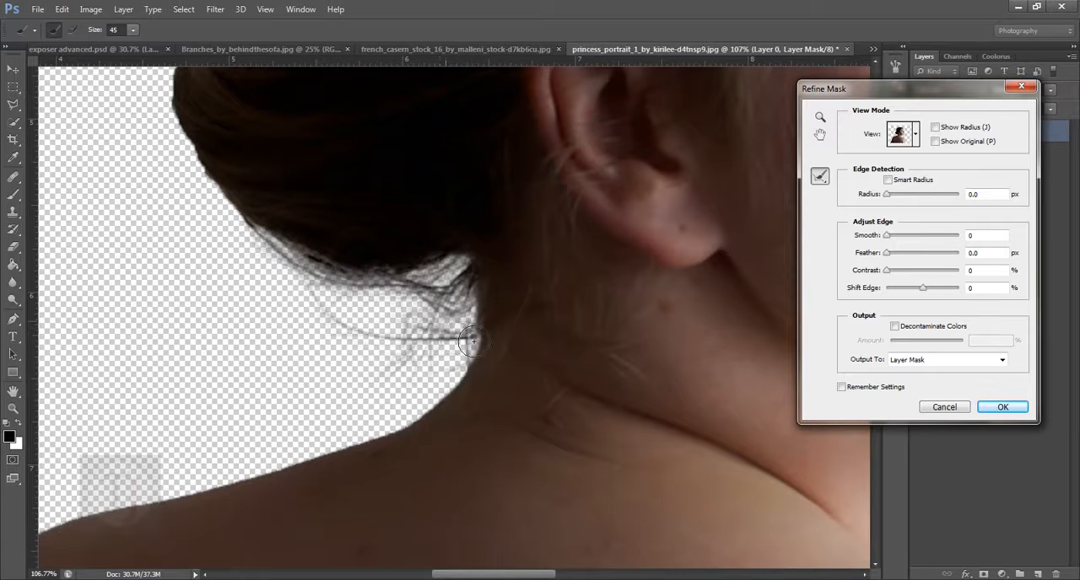
pyautogui.moveTo(577, 370); pyautogui.dragTo(482, 354)
pyautogui.hotkey('ctrl', '0')
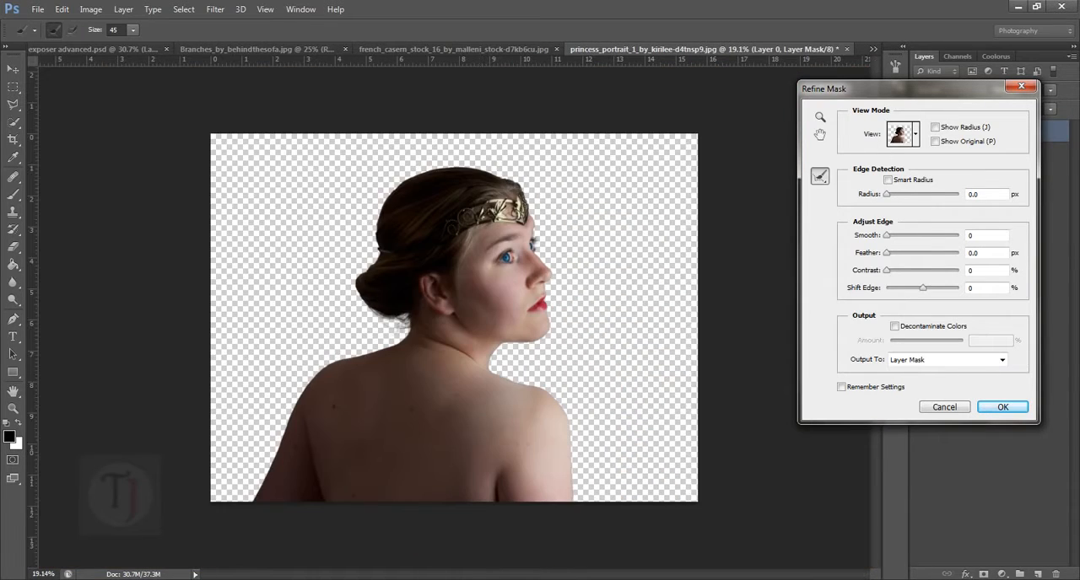
pyautogui.click(994, 413)
# - Extend the canvas above and below the woman with the Crop tool to make a tall portrait format
pyautogui.moveTo(499, 293)
pyautogui.mouseDown()
pyautogui.moveTo(514, 316)
pyautogui.moveTo(493, 309)
pyautogui.moveTo(505, 309)
pyautogui.mouseUp()
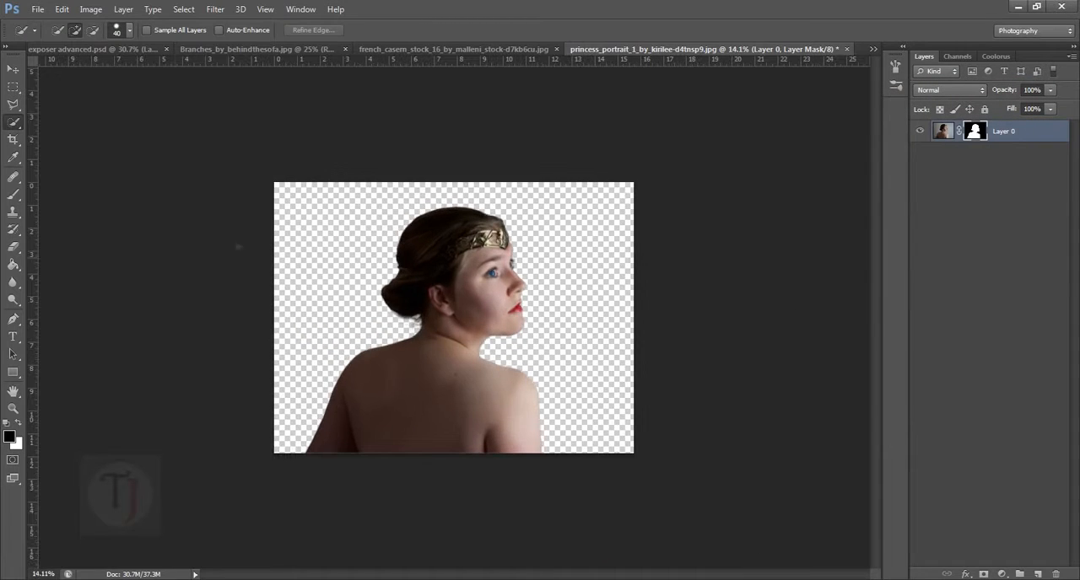
pyautogui.click(12, 139)
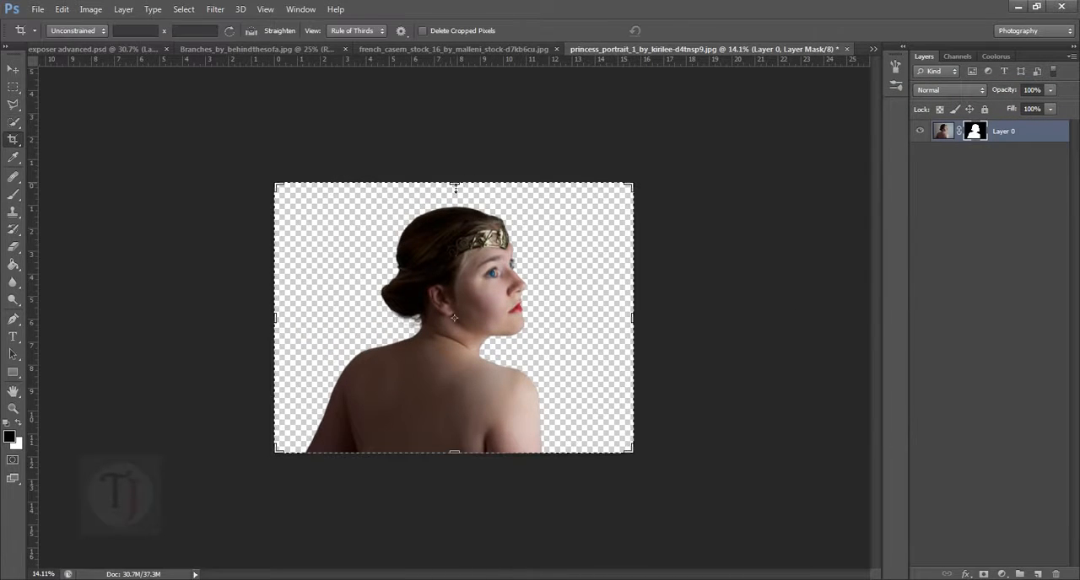
pyautogui.moveTo(455, 187); pyautogui.dragTo(465, 110)
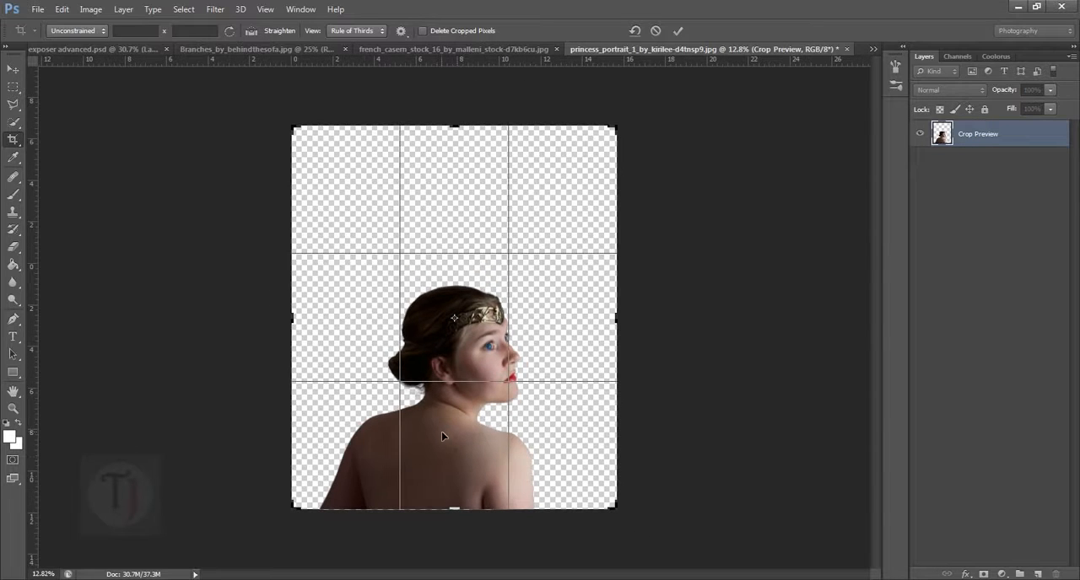
pyautogui.moveTo(461, 516); pyautogui.dragTo(456, 561)
pyautogui.press('Return')
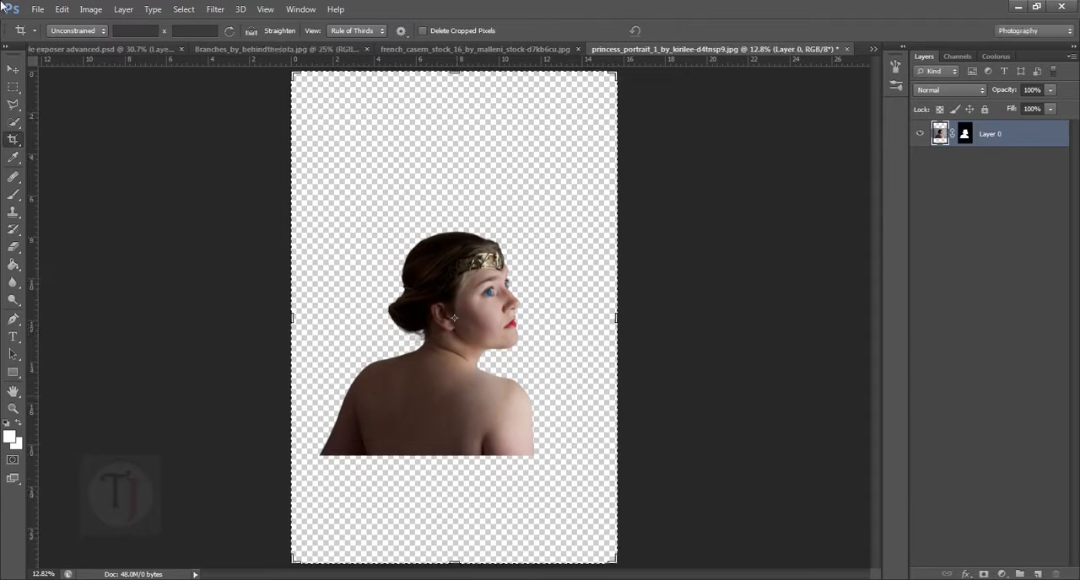
# - Move the cut-out woman up towards the middle of the canvas and scale her down slightly
pyautogui.click(12, 73)
pyautogui.moveTo(456, 326); pyautogui.dragTo(473, 296)
pyautogui.hotkey('ctrl', 't')
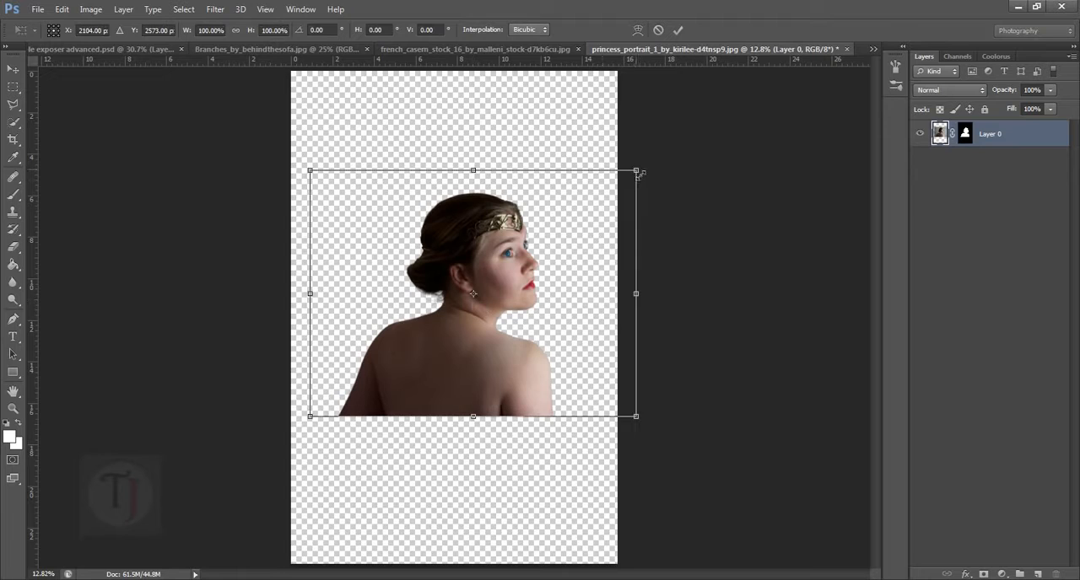
pyautogui.moveTo(641, 174); pyautogui.dragTo(635, 178)
pyautogui.moveTo(530, 289); pyautogui.dragTo(523, 297)
pyautogui.press('Return')
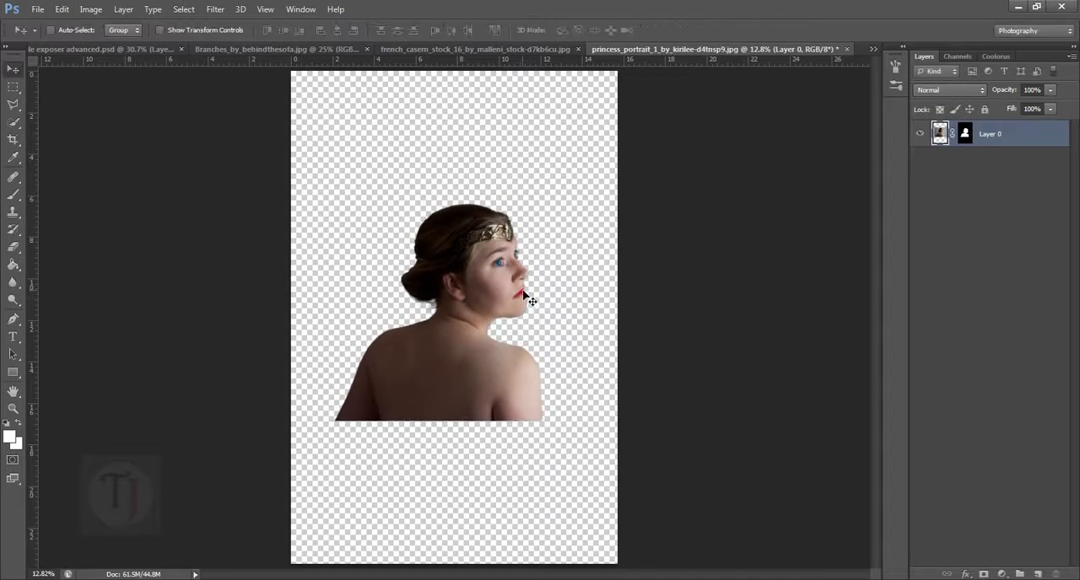
# - Switch to the Branches_by_behindthesofa.jpg document and convert its locked Background into a regular layer
pyautogui.click(331, 51)
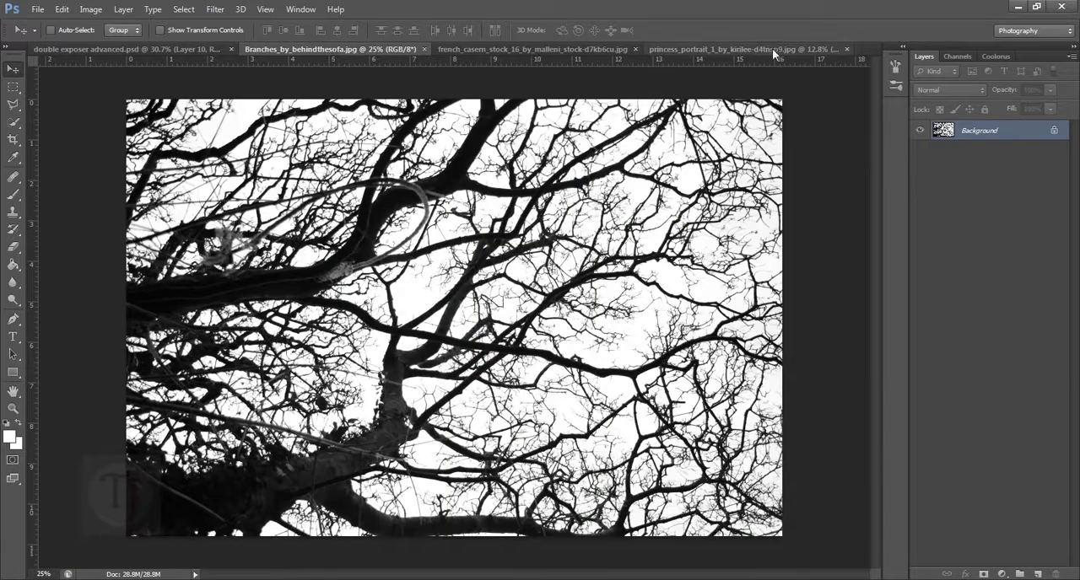
pyautogui.click(742, 49)
pyautogui.click(308, 51)
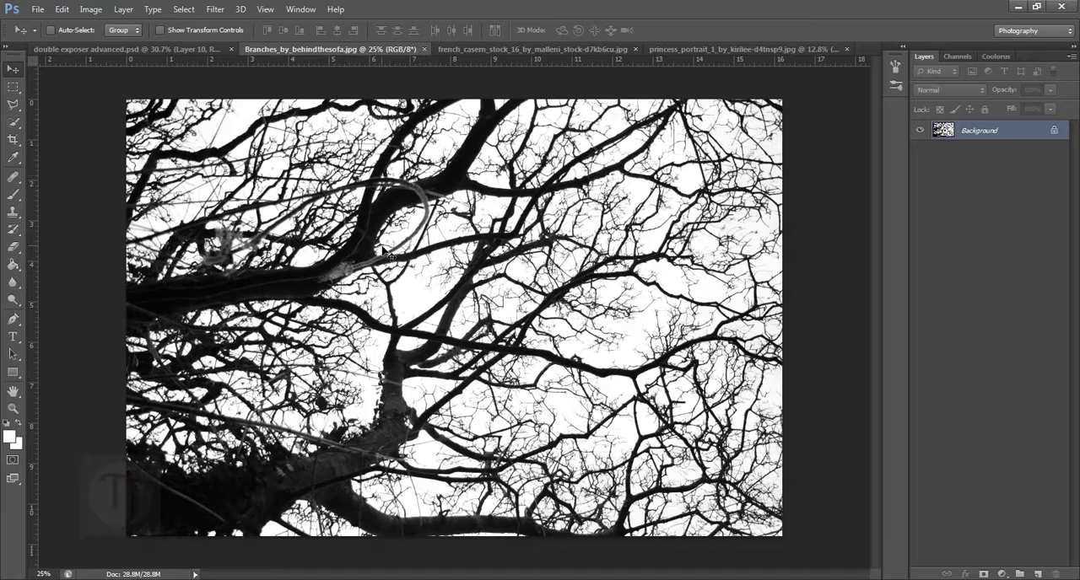
pyautogui.doubleClick(1040, 136)
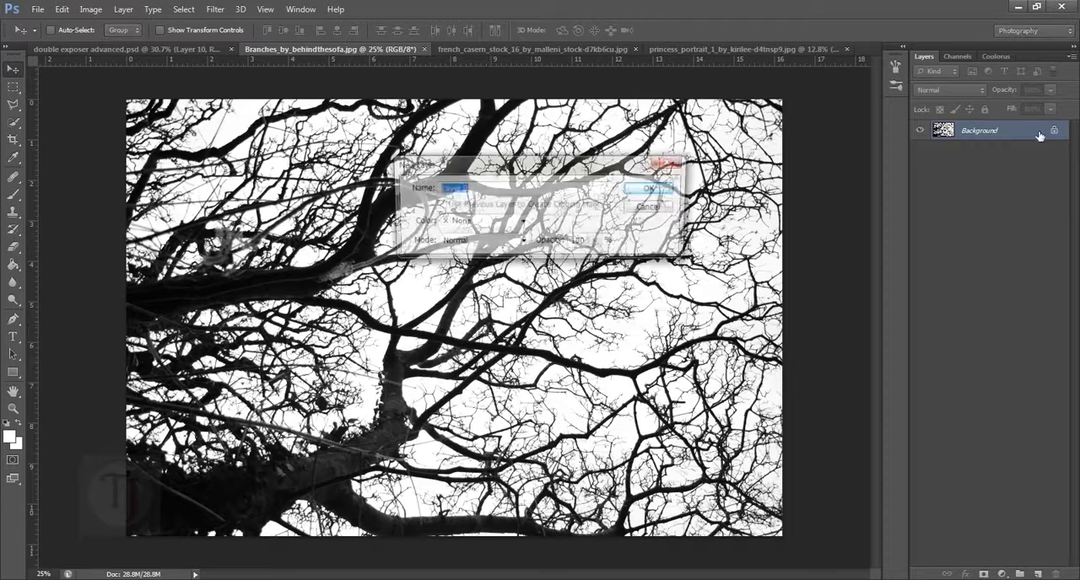
pyautogui.click(645, 189)
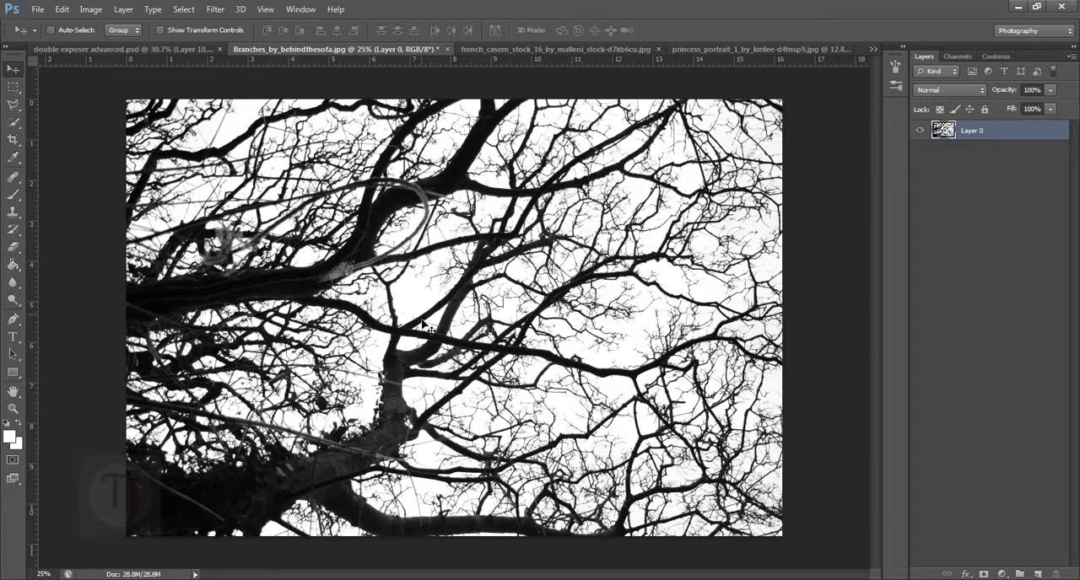
# - Bring the tree branches image into the princess portrait document as a new layer and hide that layer
pyautogui.moveTo(394, 421); pyautogui.dragTo(486, 354)
pyautogui.moveTo(522, 306); pyautogui.dragTo(460, 339)
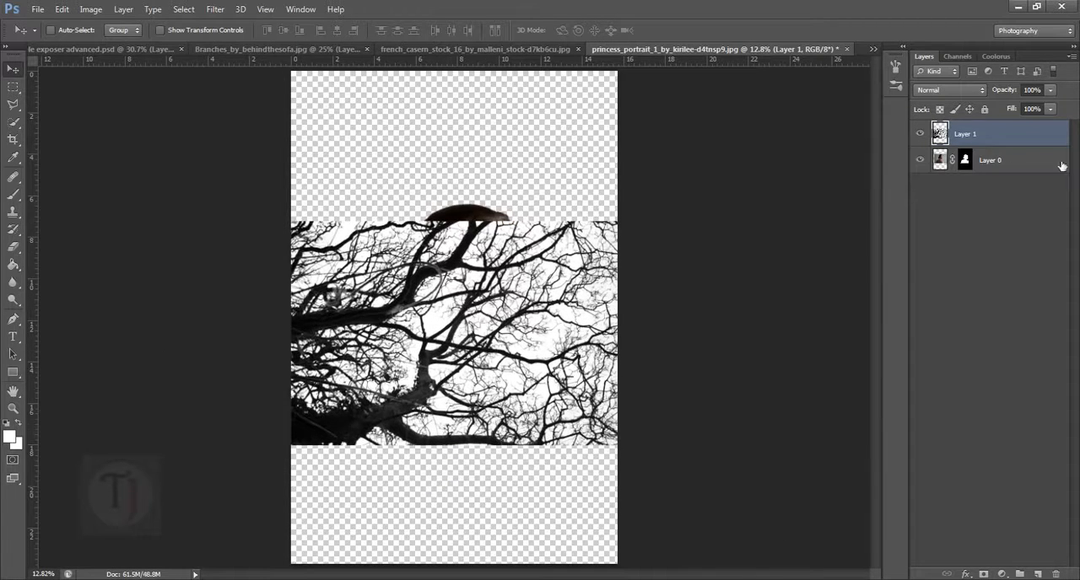
pyautogui.click(921, 135)
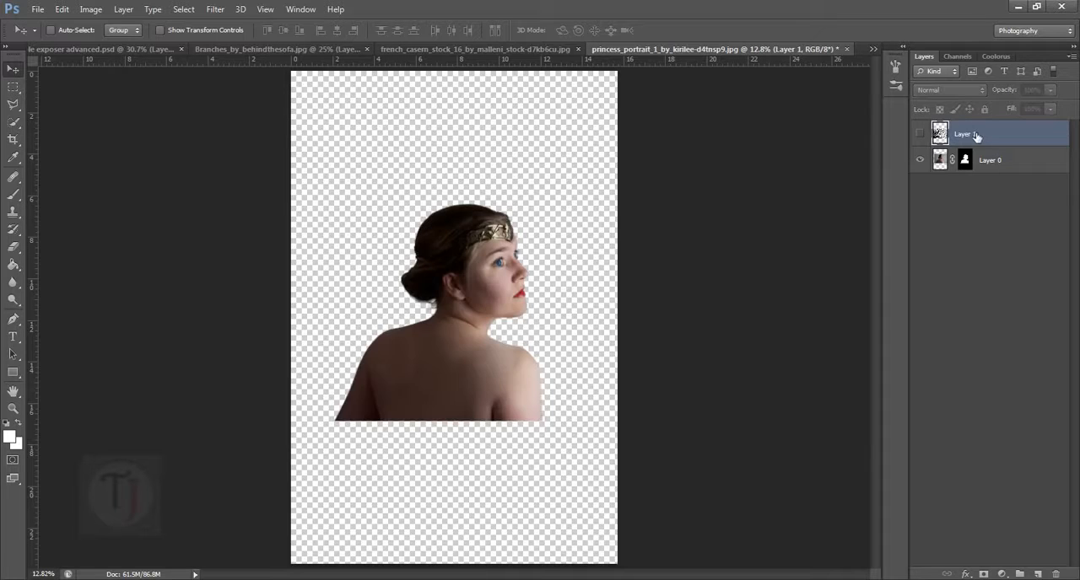
# - Add a new layer beneath the cut-out woman and fill it with white
pyautogui.click(999, 167)
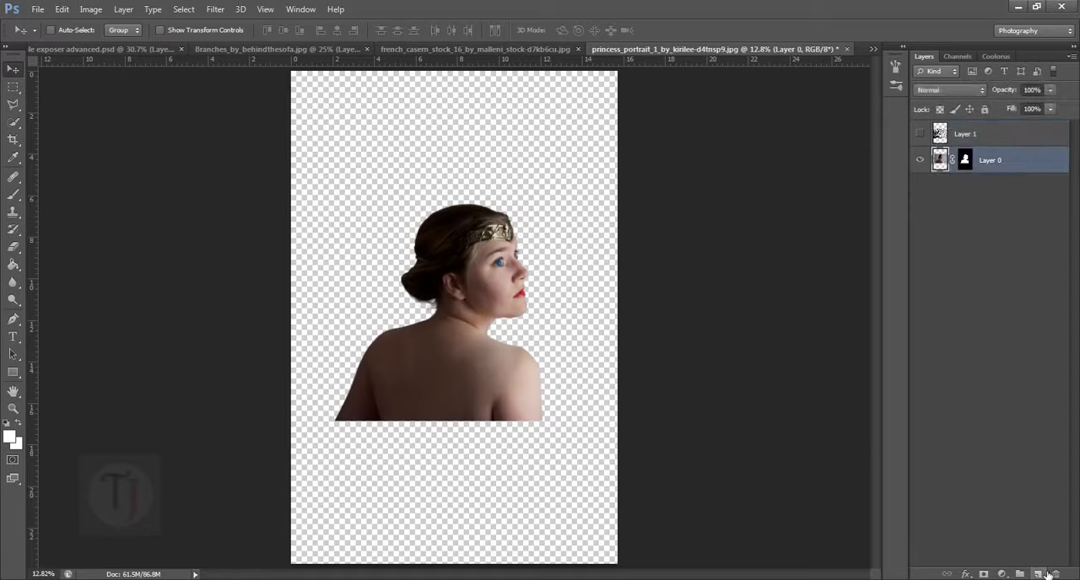
pyautogui.keyDown('ctrl'); pyautogui.click(1041, 574); pyautogui.keyUp('ctrl')
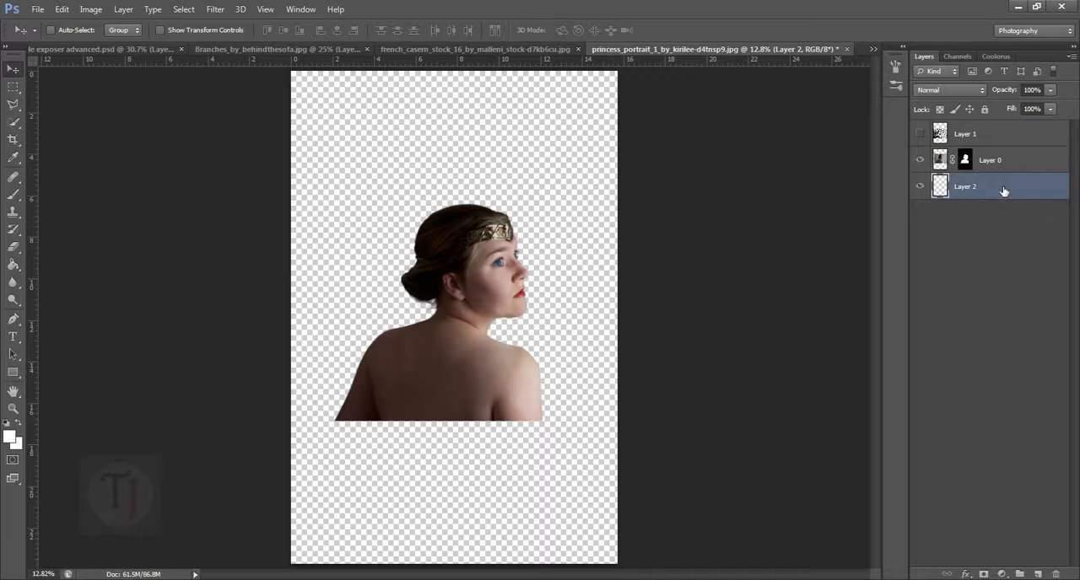
pyautogui.click(998, 159)
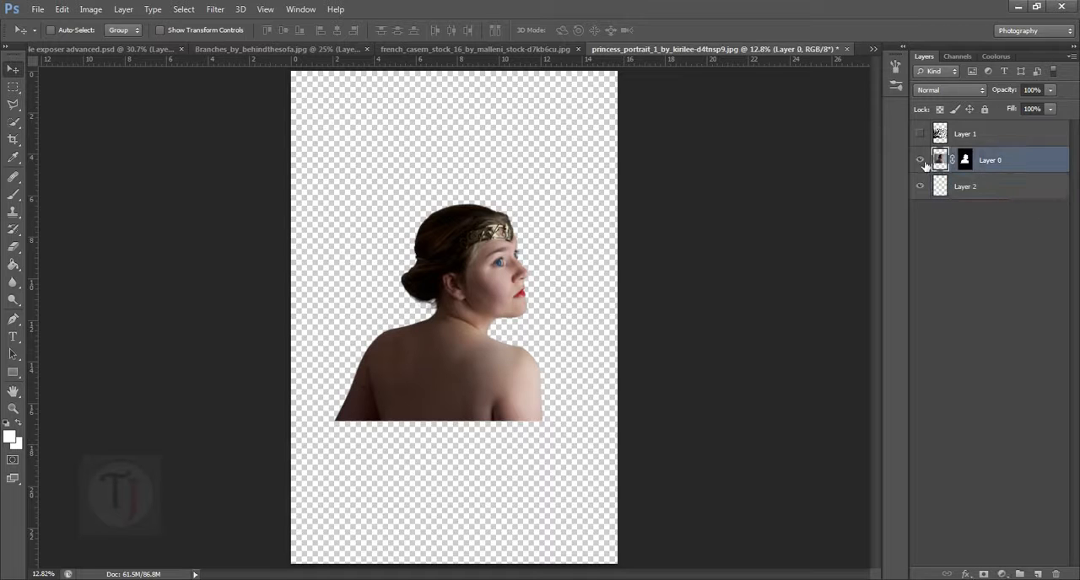
pyautogui.click(997, 190)
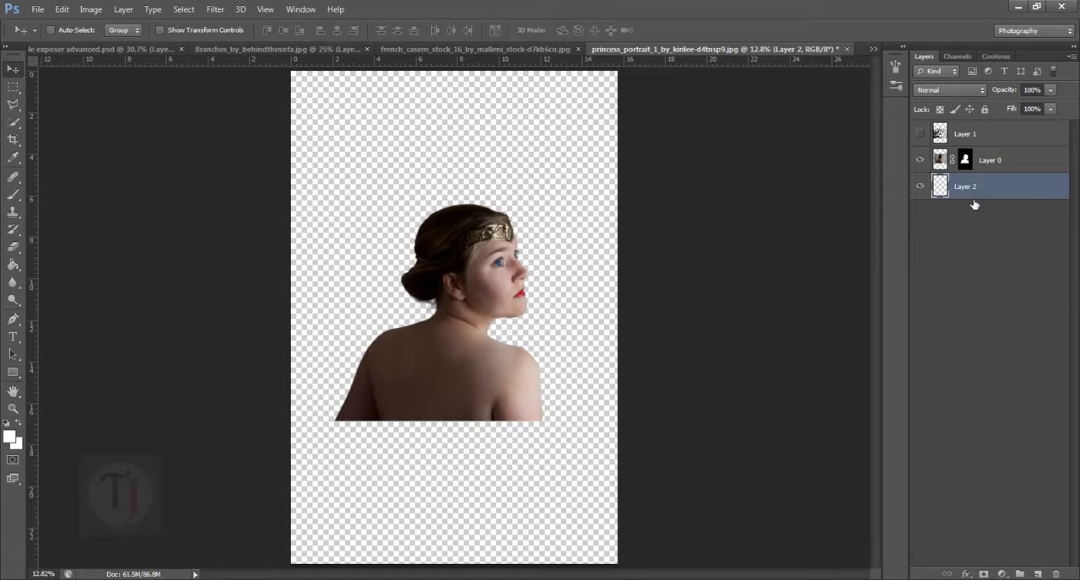
pyautogui.hotkey('alt', 'BackSpace')
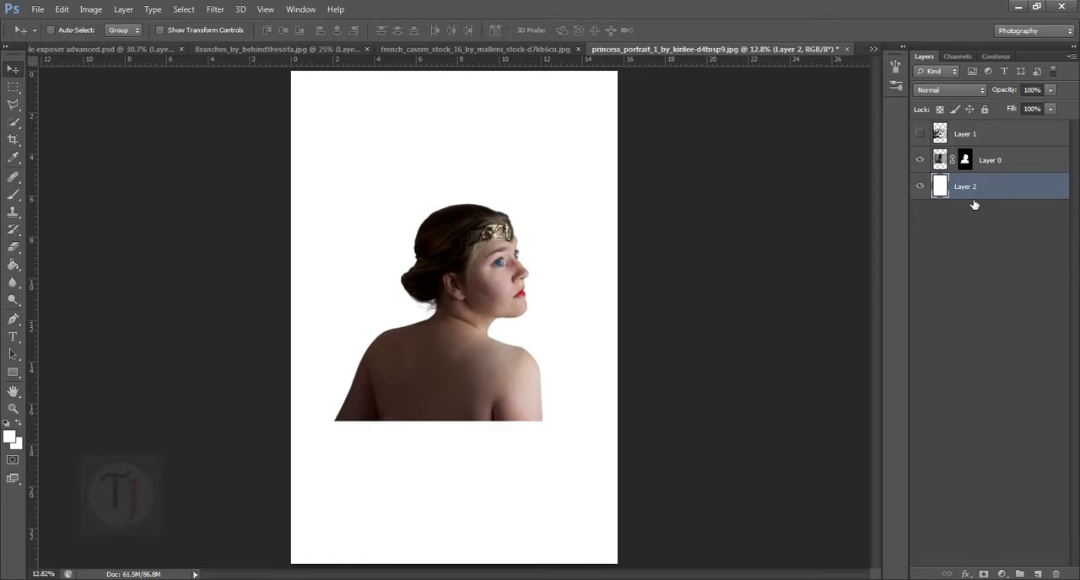
# - Add a Gradient Overlay to the white background layer using the Foreground to Transparent preset
pyautogui.doubleClick(1062, 188)
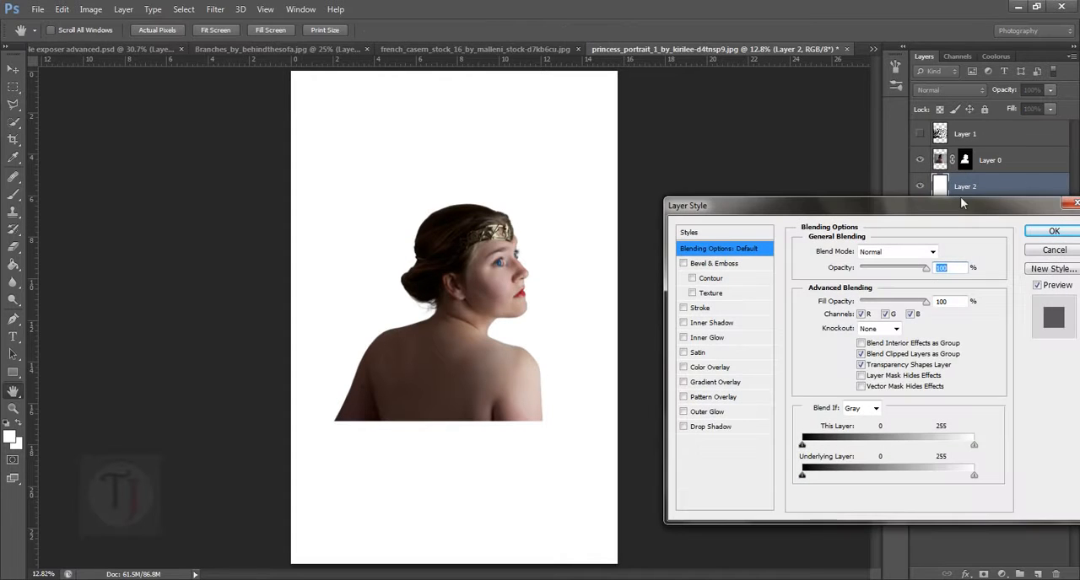
pyautogui.moveTo(698, 213); pyautogui.dragTo(707, 183)
pyautogui.click(691, 354)
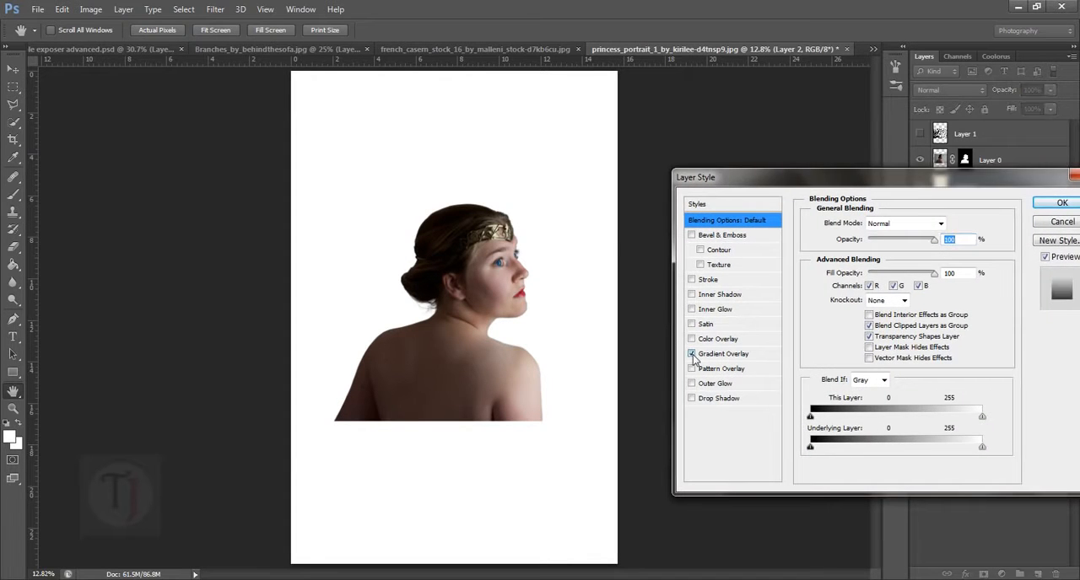
pyautogui.click(743, 355)
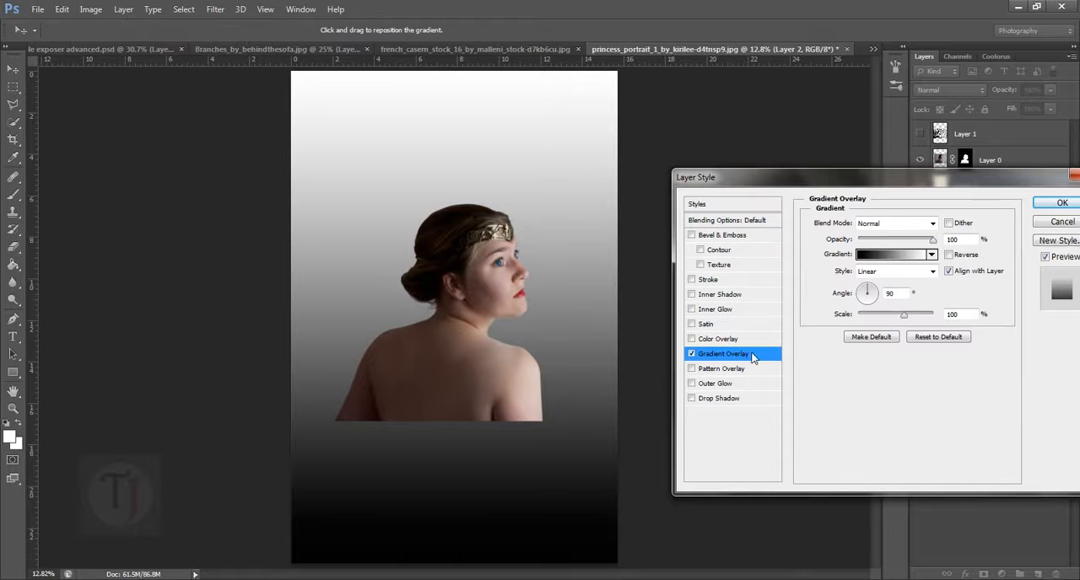
pyautogui.click(899, 255)
pyautogui.click(824, 155)
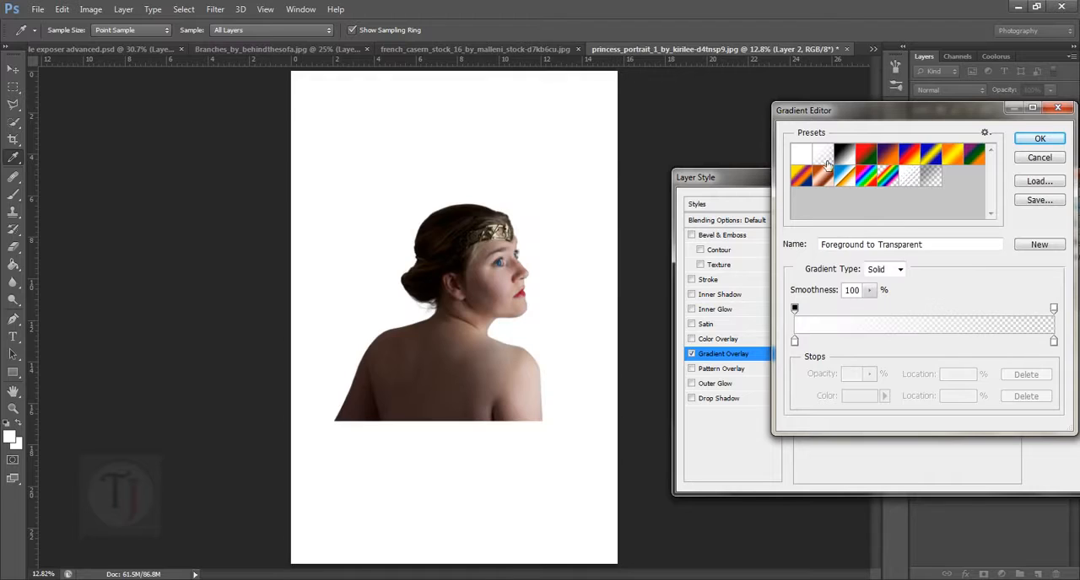
# - Change the gradient's starting colour stop at location 0% to mid grey and accept the edited gradient
pyautogui.click(794, 341)
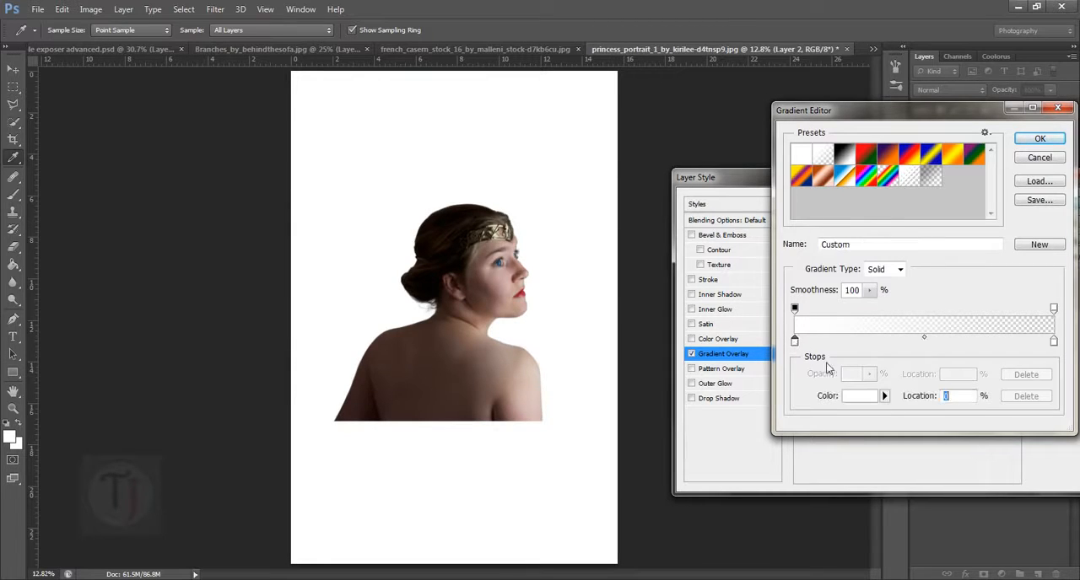
pyautogui.click(859, 396)
pyautogui.moveTo(785, 407)
pyautogui.mouseDown()
pyautogui.moveTo(753, 399)
pyautogui.moveTo(758, 408)
pyautogui.mouseUp()
pyautogui.click(1058, 326)
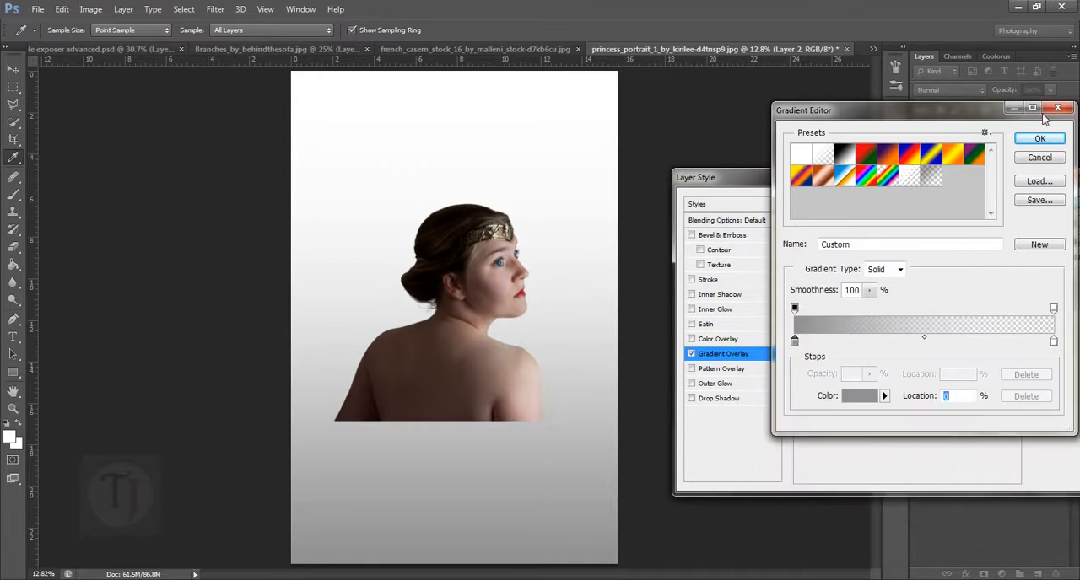
pyautogui.click(1040, 138)
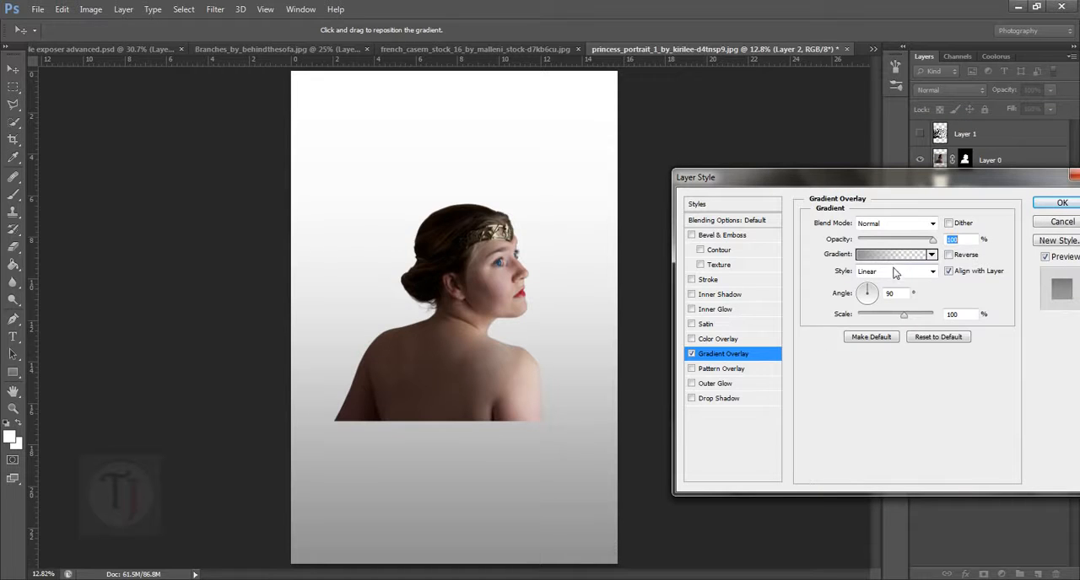
# - Set the Gradient Overlay style to Radial, reverse it, and shift its bright centre slightly down on the canvas
pyautogui.click(896, 271)
pyautogui.click(891, 292)
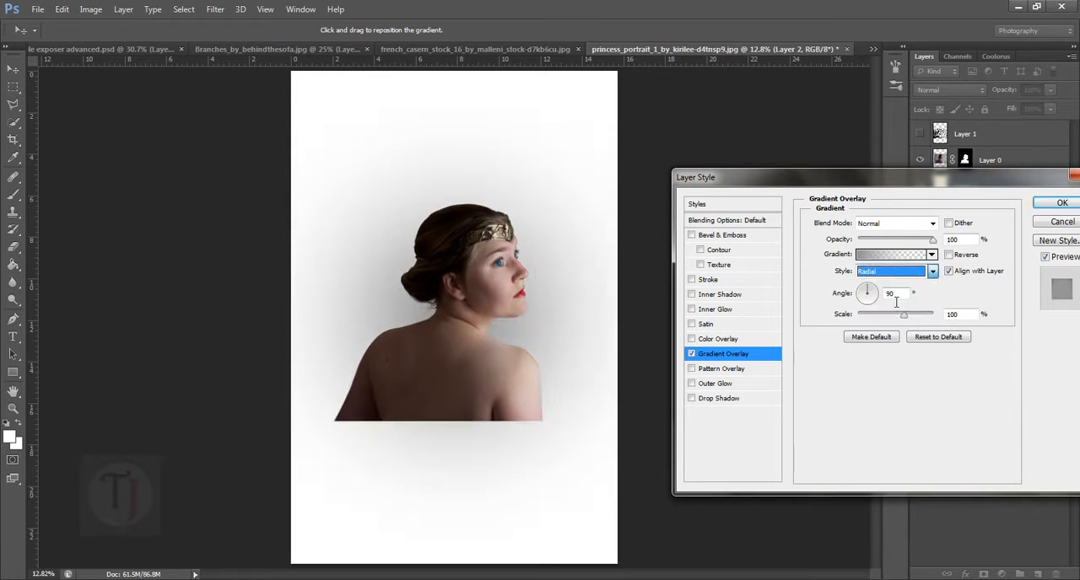
pyautogui.click(948, 255)
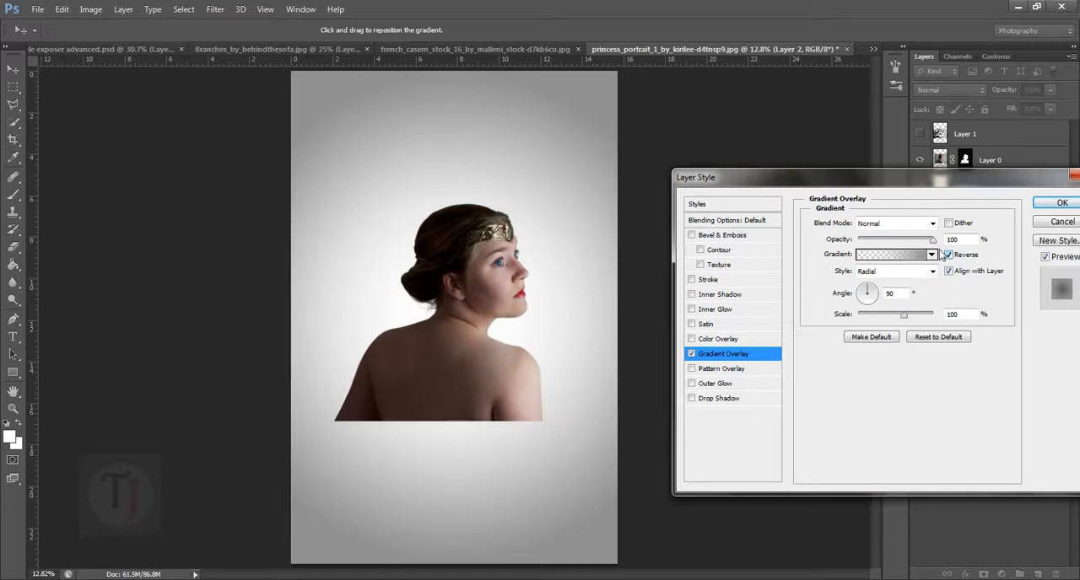
pyautogui.moveTo(510, 328); pyautogui.dragTo(515, 357)
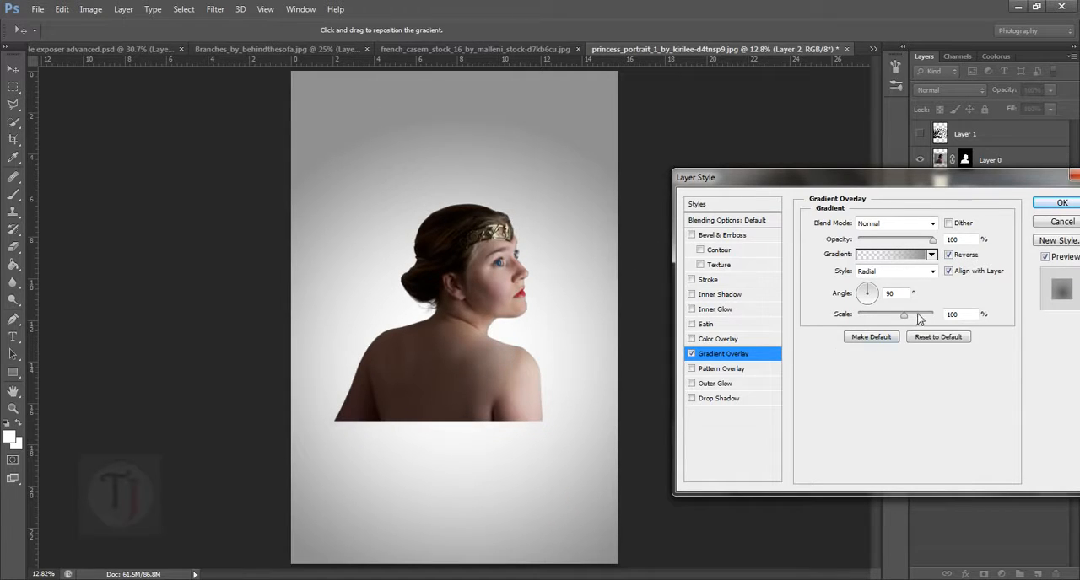
# - Set the Gradient Overlay scale to 109%, lower its opacity to about 70%, and apply the layer style
pyautogui.moveTo(904, 319); pyautogui.dragTo(909, 321)
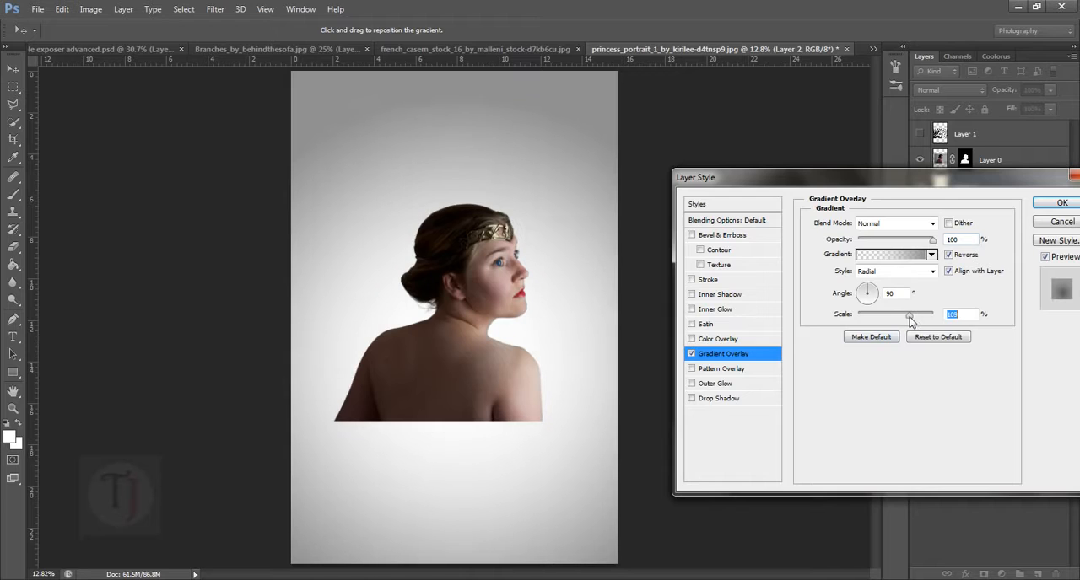
pyautogui.moveTo(933, 243)
pyautogui.mouseDown()
pyautogui.moveTo(908, 244)
pyautogui.moveTo(918, 244)
pyautogui.mouseUp()
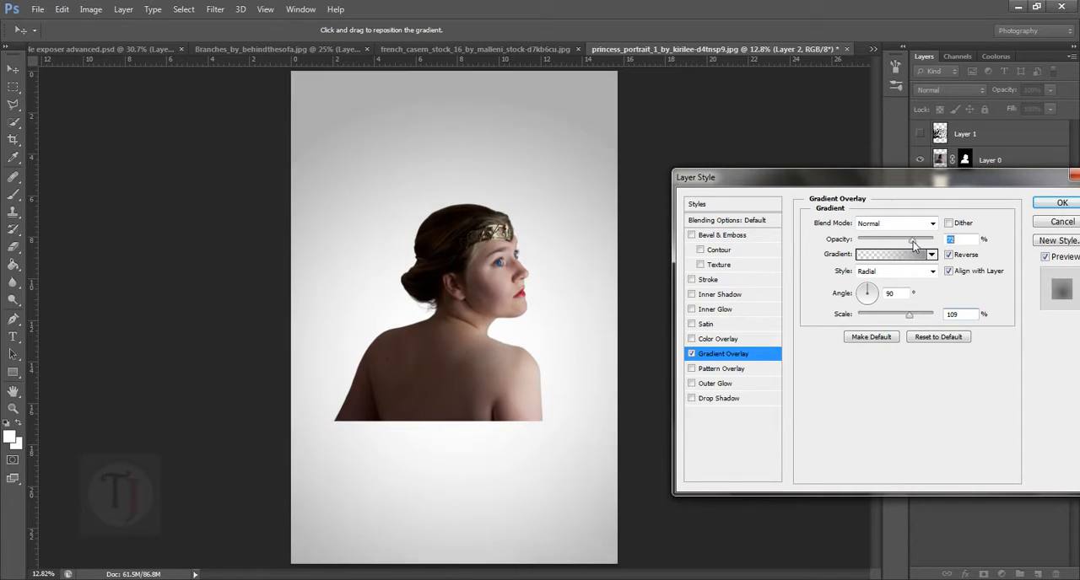
pyautogui.click(1056, 204)
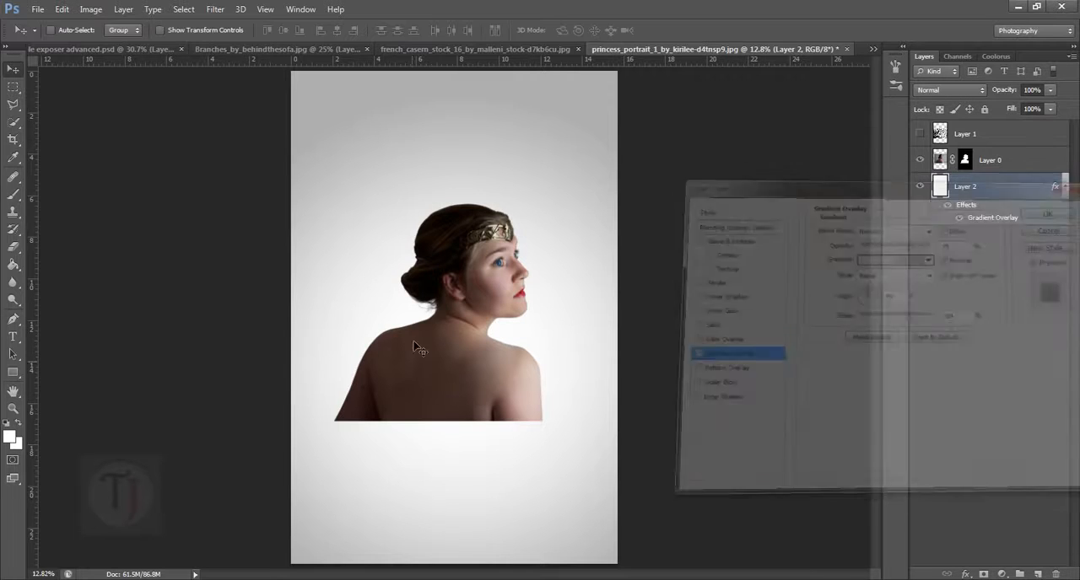
# - Show only the branches layer, hiding the woman and background layers, and nudge the branches slightly on the canvas
pyautogui.click(949, 136)
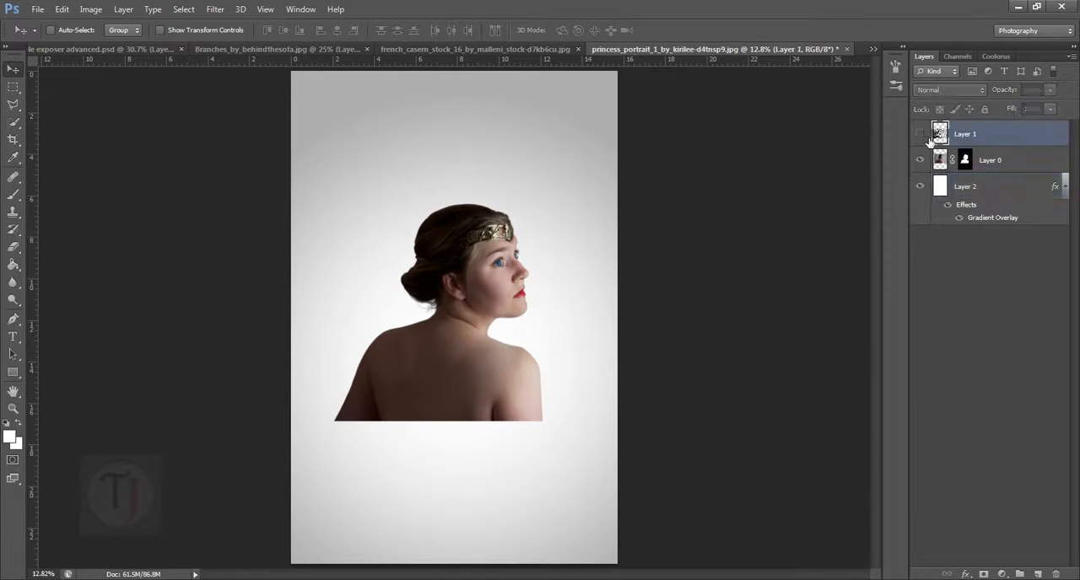
pyautogui.click(919, 133)
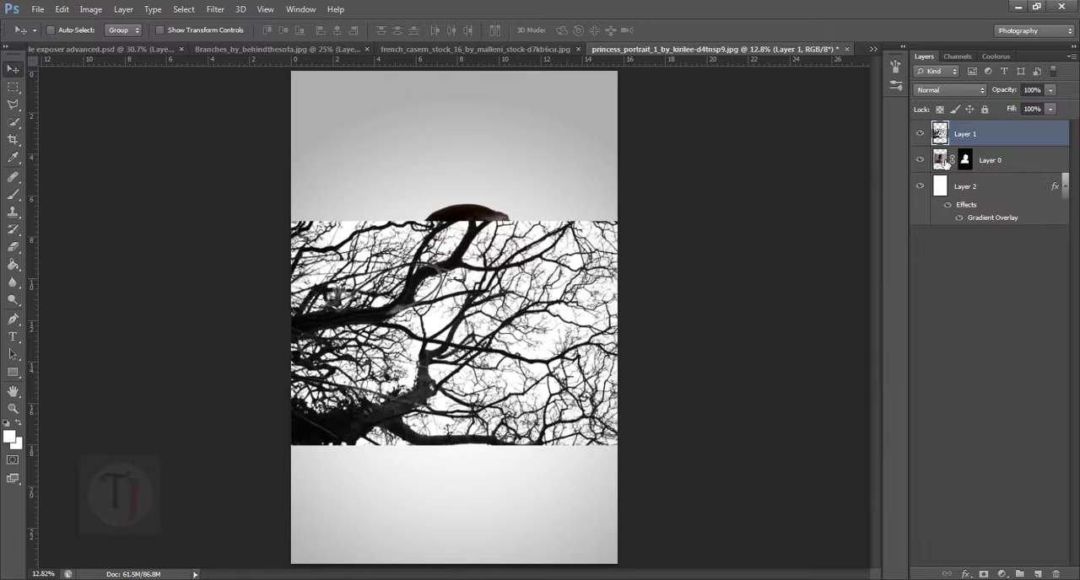
pyautogui.keyDown('alt'); pyautogui.click(919, 133); pyautogui.keyUp('alt')
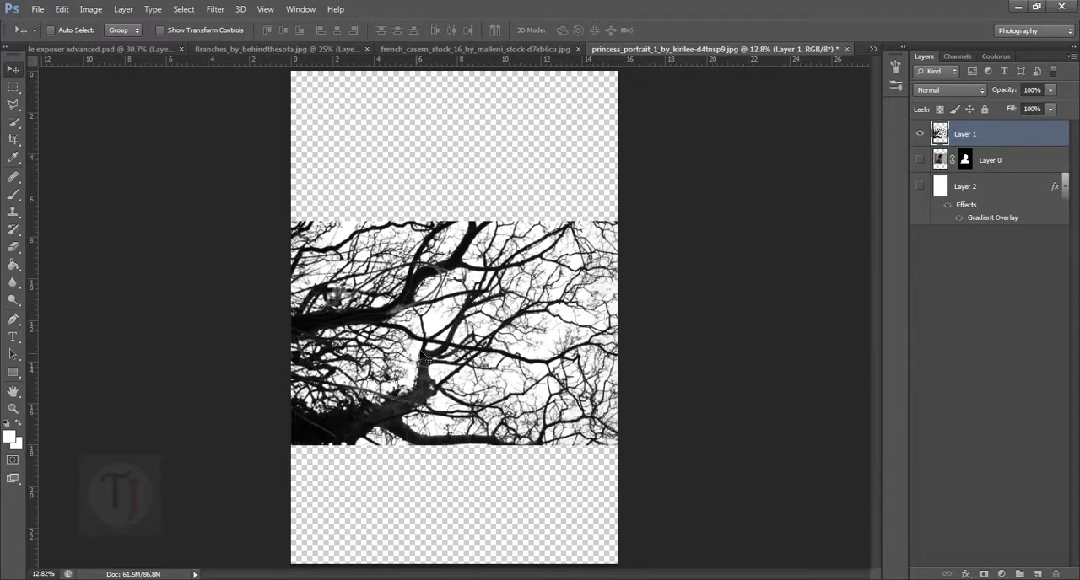
pyautogui.moveTo(424, 359); pyautogui.dragTo(439, 349)
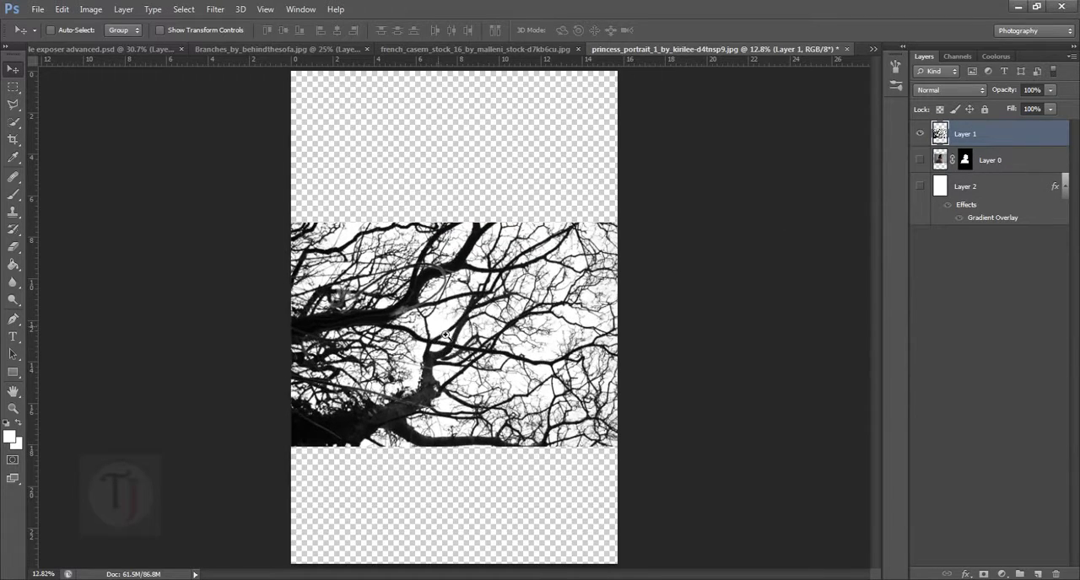
# - Select the white sky between the branches with Color Range at fuzziness 200, delete it, and deselect
pyautogui.scroll(5, 445, 335)
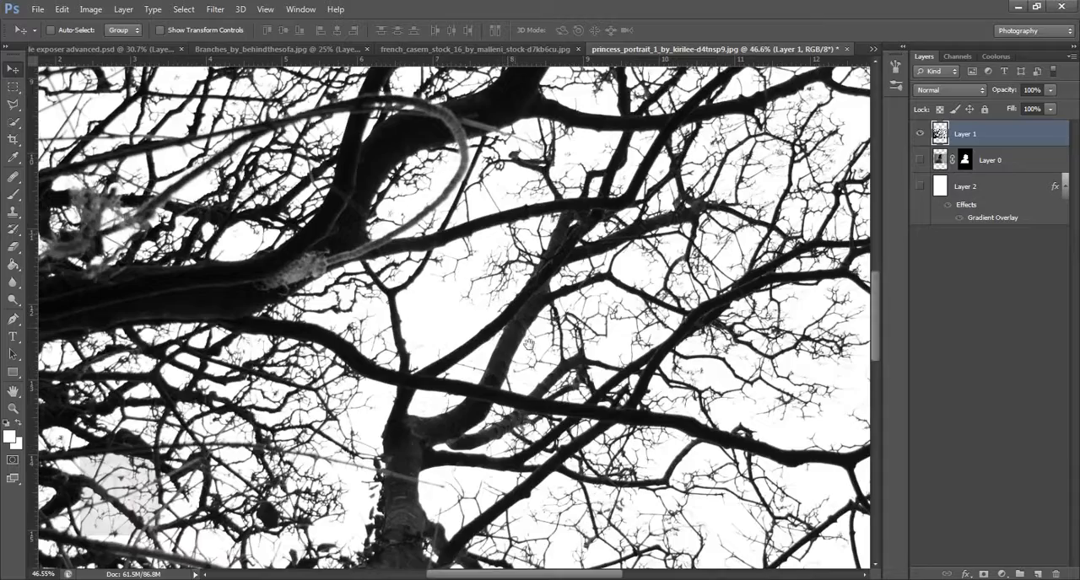
pyautogui.scroll(-3, 528, 343)
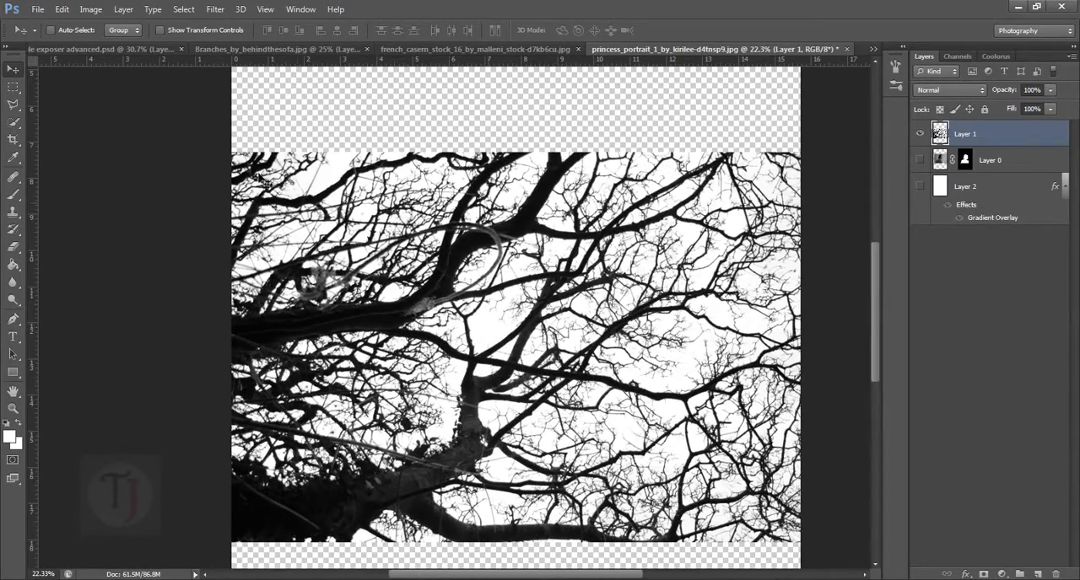
pyautogui.click(216, 10)
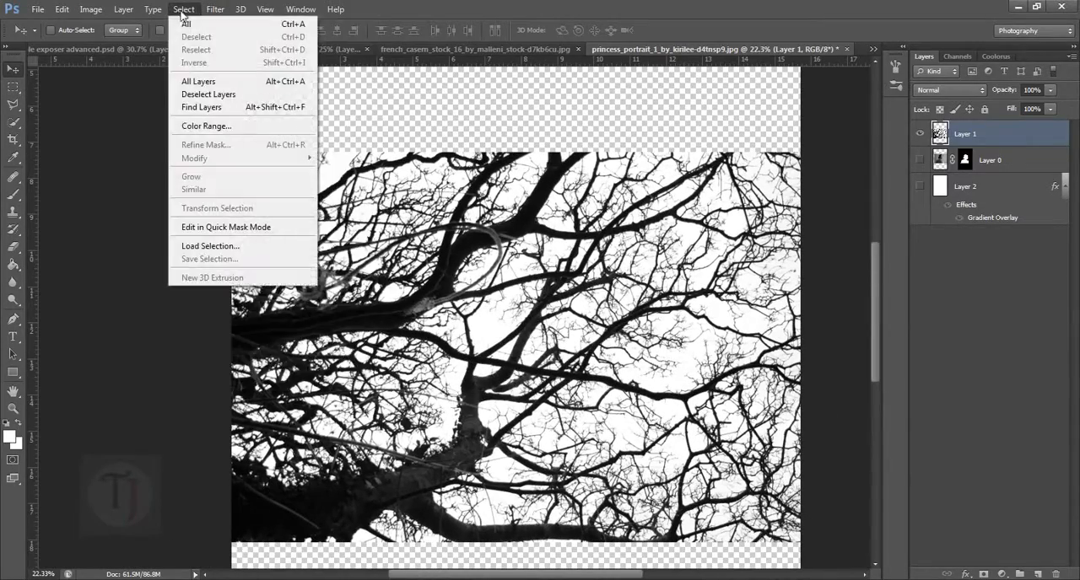
pyautogui.click(206, 128)
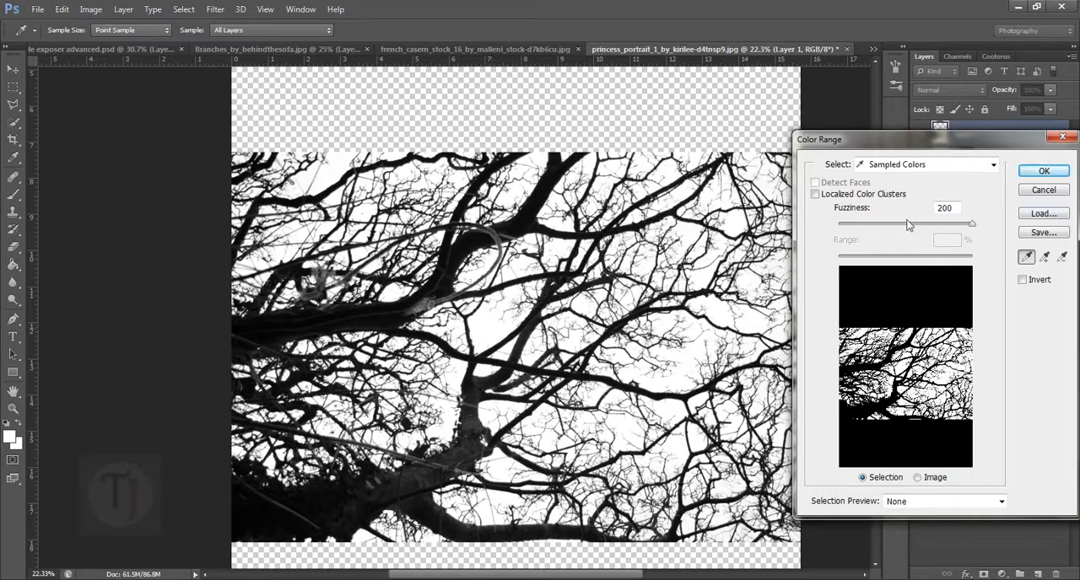
pyautogui.moveTo(909, 226); pyautogui.dragTo(991, 230)
pyautogui.click(1044, 171)
pyautogui.press('v')
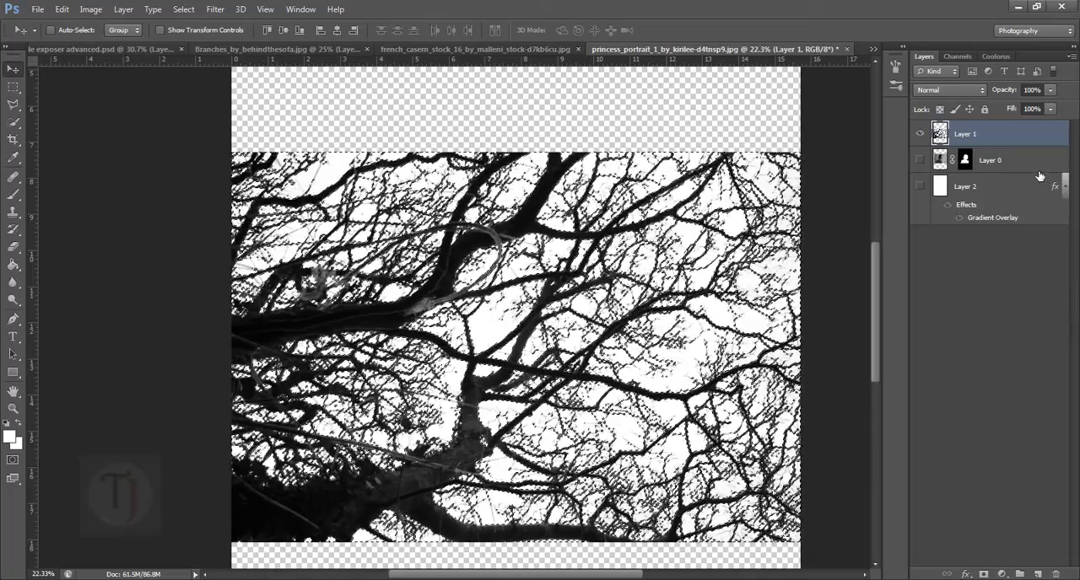
pyautogui.press('Delete')
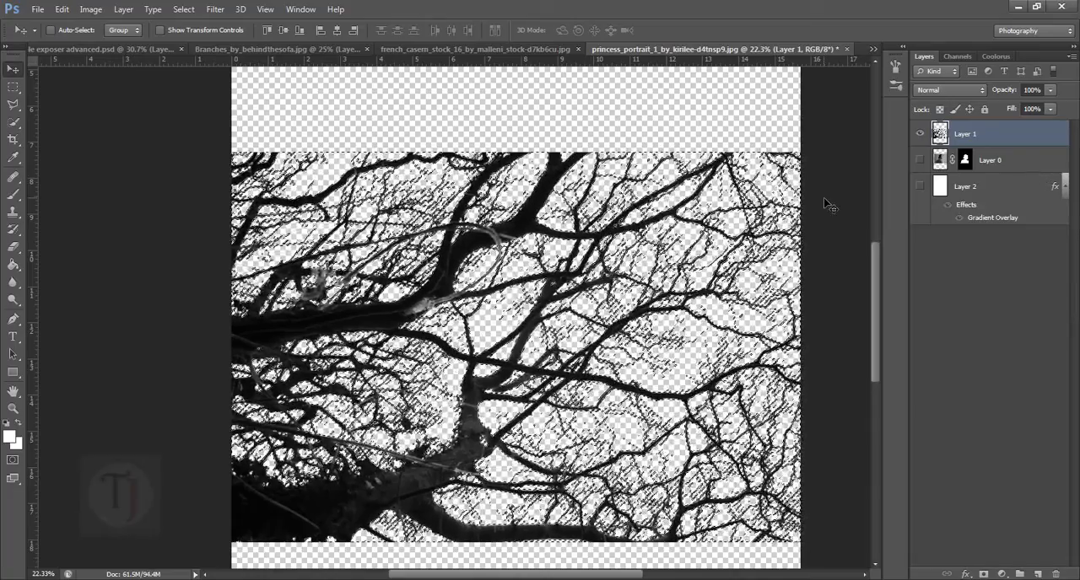
pyautogui.hotkey('ctrl', 'd')
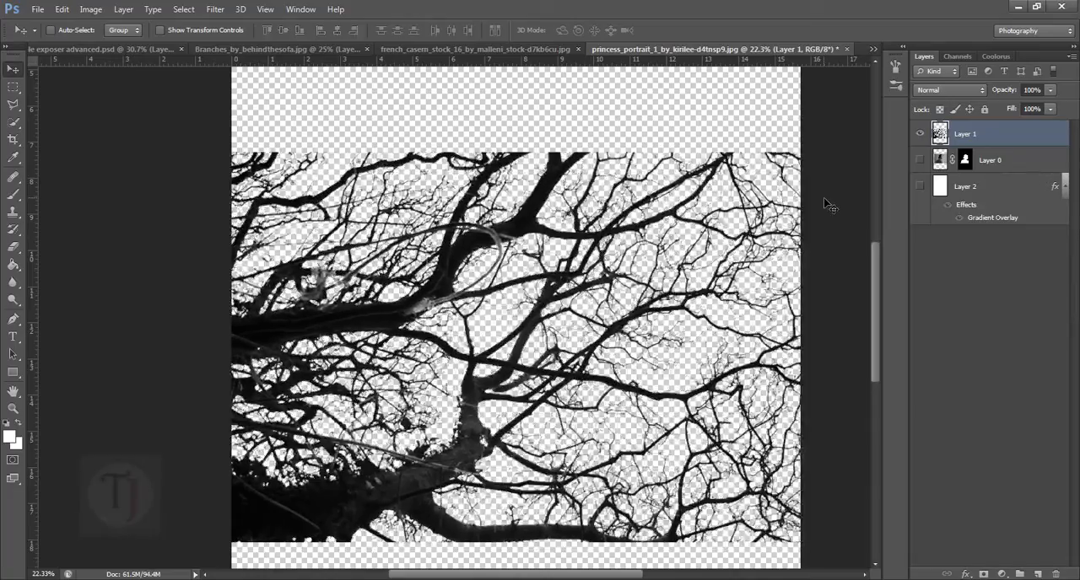
# - Show the woman's layer again and move the branches up and to the right over her
pyautogui.click(920, 160)
pyautogui.scroll(-1, 518, 205)
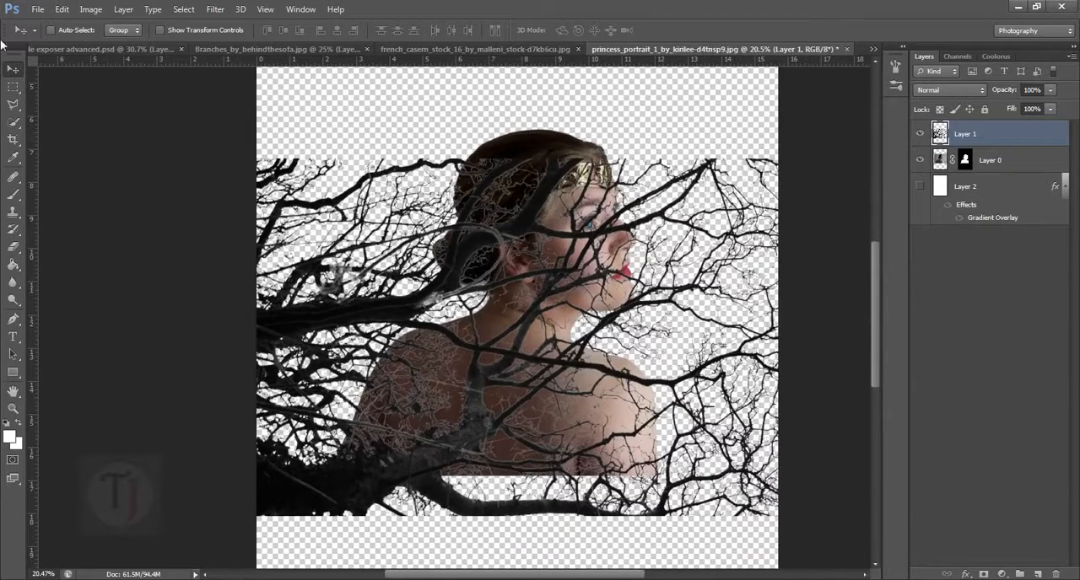
pyautogui.moveTo(557, 297); pyautogui.dragTo(564, 313)
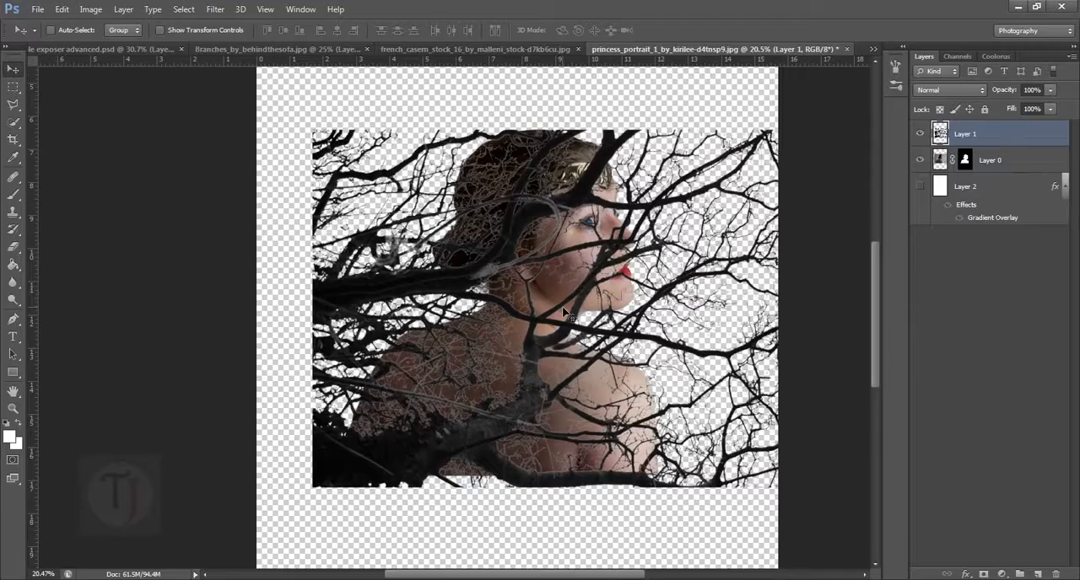
# - Rotate the branches layer by 130.75° with Free Transform and position it over the woman's back and face
pyautogui.hotkey('ctrl', 't')
pyautogui.scroll(-3, 563, 312)
pyautogui.moveTo(807, 144); pyautogui.dragTo(582, 451)
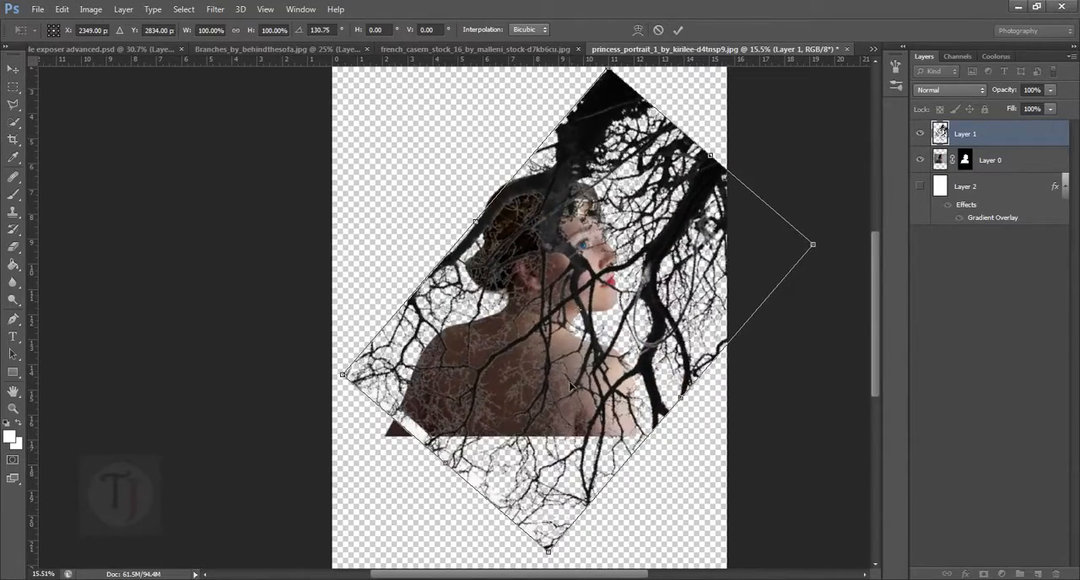
pyautogui.moveTo(577, 330); pyautogui.dragTo(518, 466)
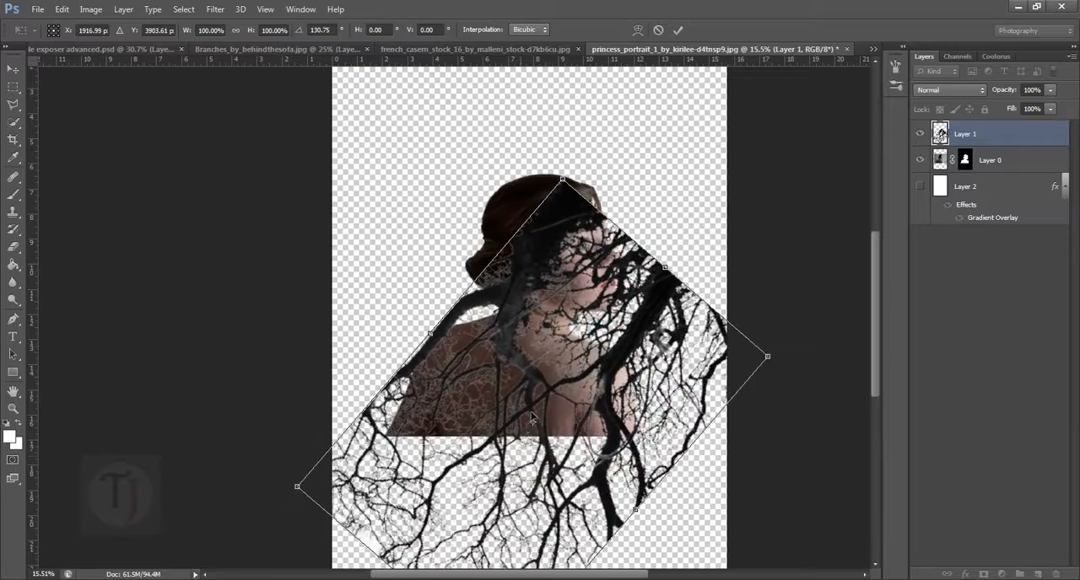
pyautogui.moveTo(531, 421); pyautogui.dragTo(546, 304)
pyautogui.press('Return')
# - Add an Inner Glow to the branches layer and set the glow colour to black (000000)
pyautogui.moveTo(493, 324); pyautogui.dragTo(581, 278)
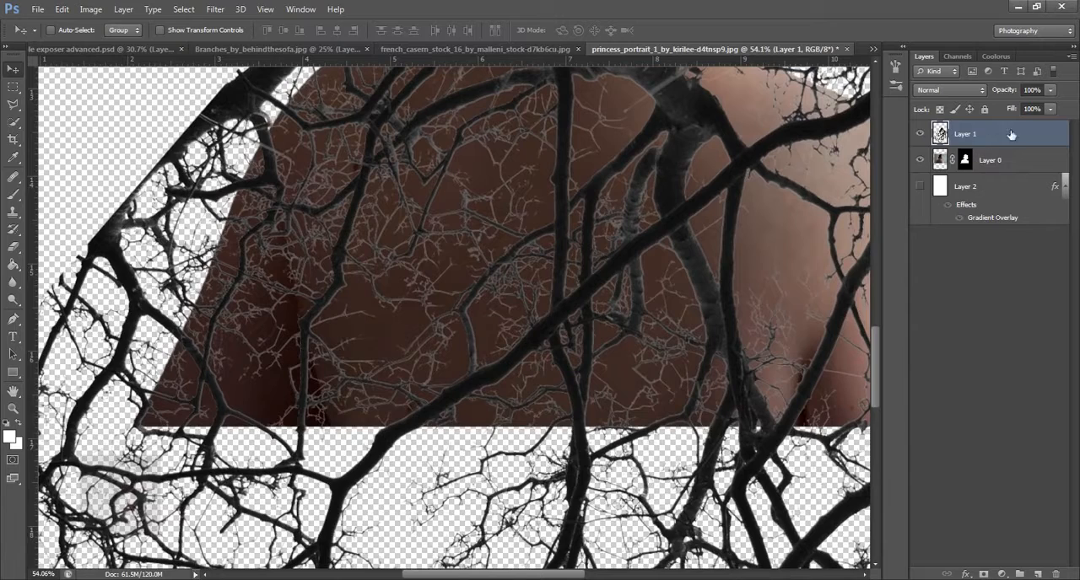
pyautogui.doubleClick(1067, 132)
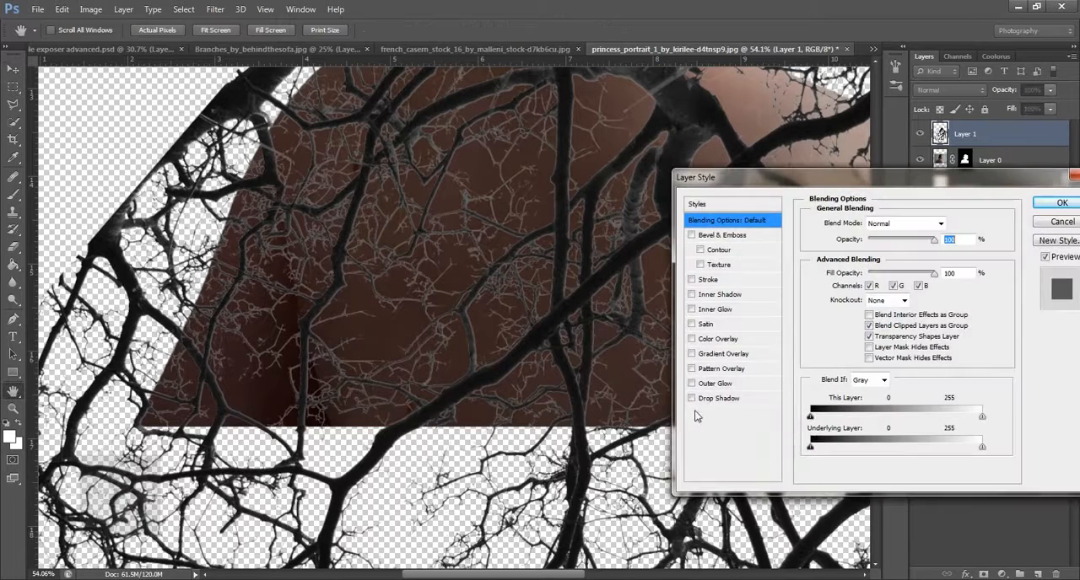
pyautogui.click(694, 310)
pyautogui.click(847, 272)
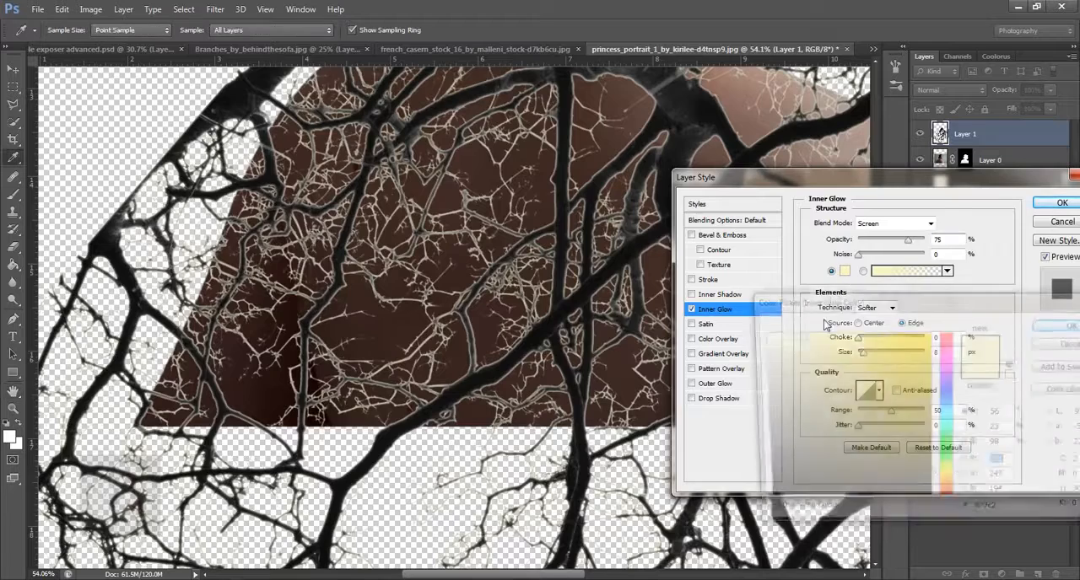
pyautogui.moveTo(790, 431); pyautogui.dragTo(754, 508)
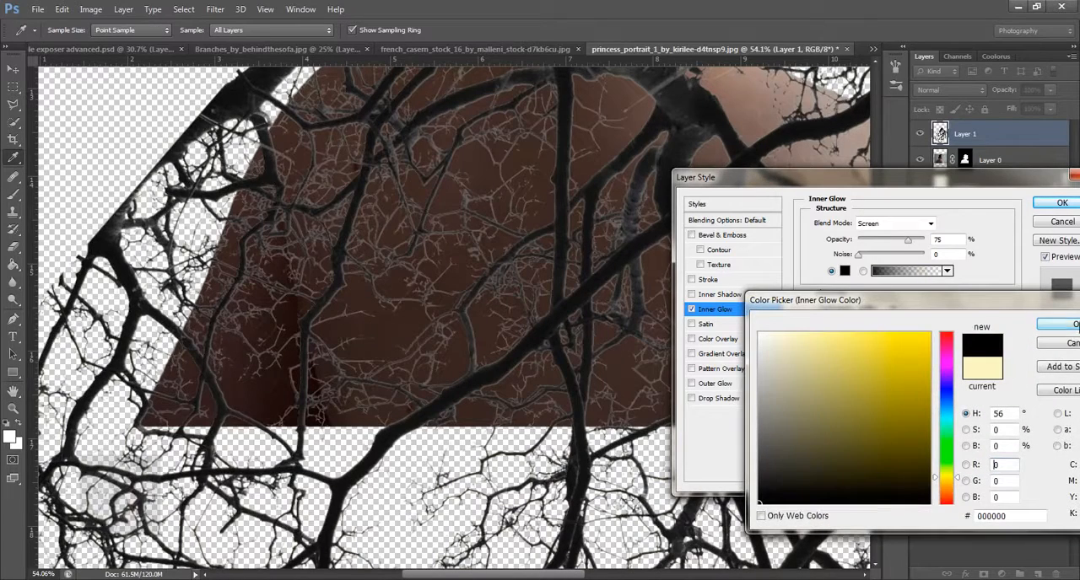
pyautogui.click(1068, 326)
# - Set the Inner Glow to Multiply at 51% opacity with a smaller size, compare using the preview, and apply the layer style
pyautogui.click(894, 223)
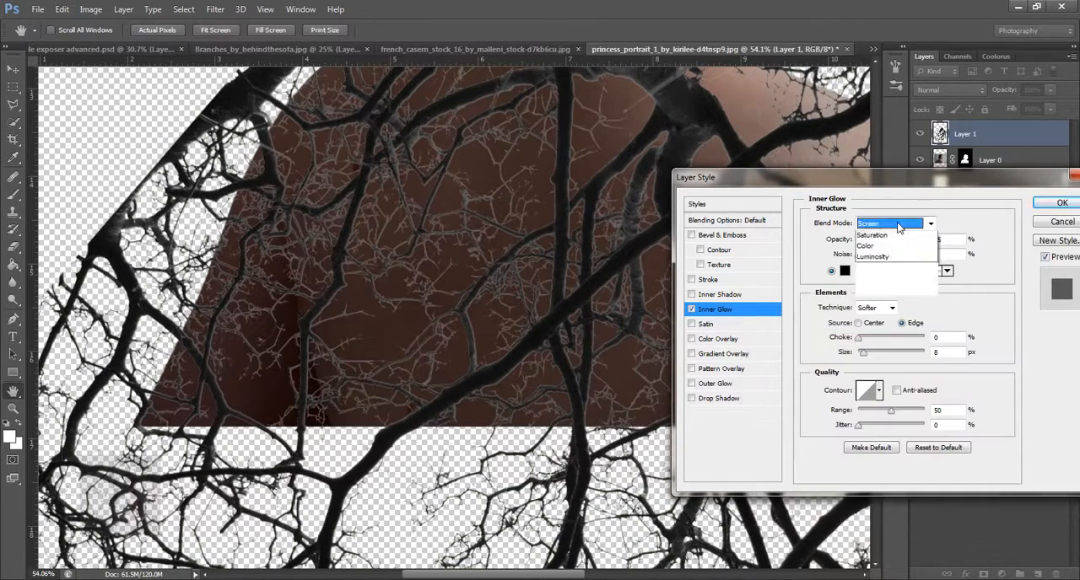
pyautogui.click(893, 280)
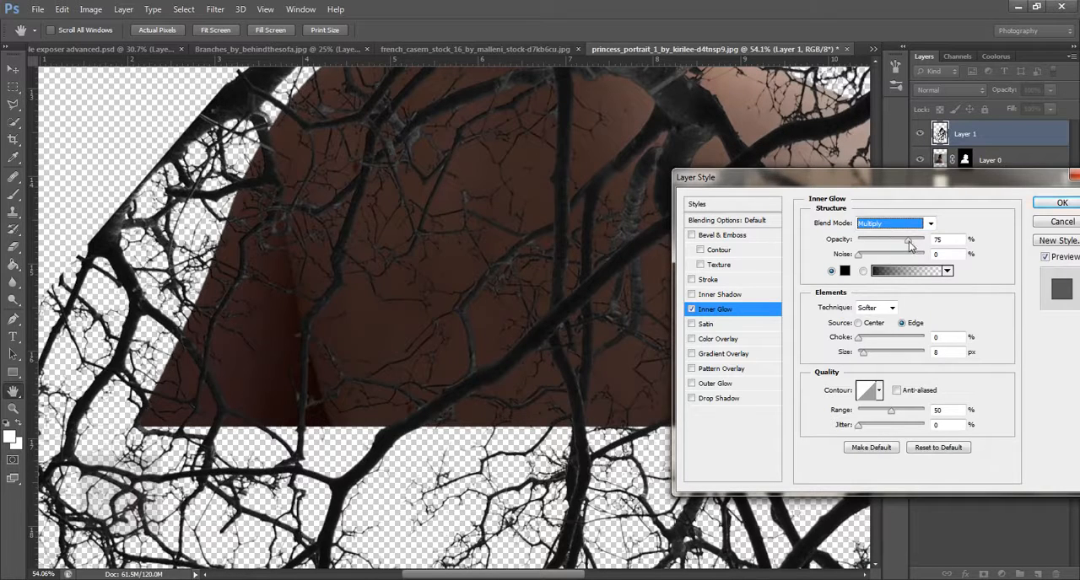
pyautogui.moveTo(892, 243); pyautogui.dragTo(898, 245)
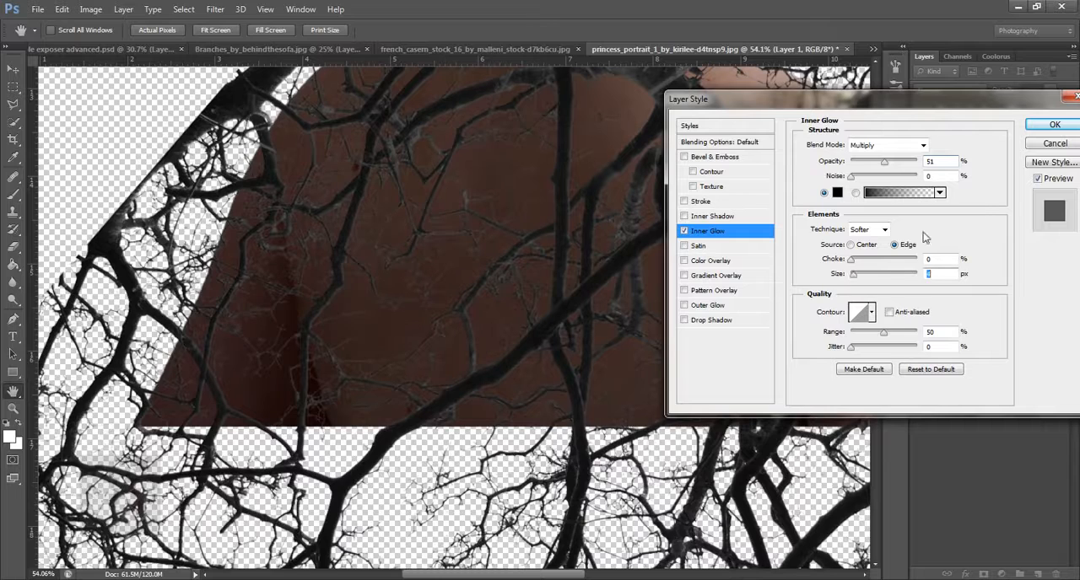
pyautogui.click(1039, 180)
pyautogui.click(1037, 180)
pyautogui.click(1034, 125)
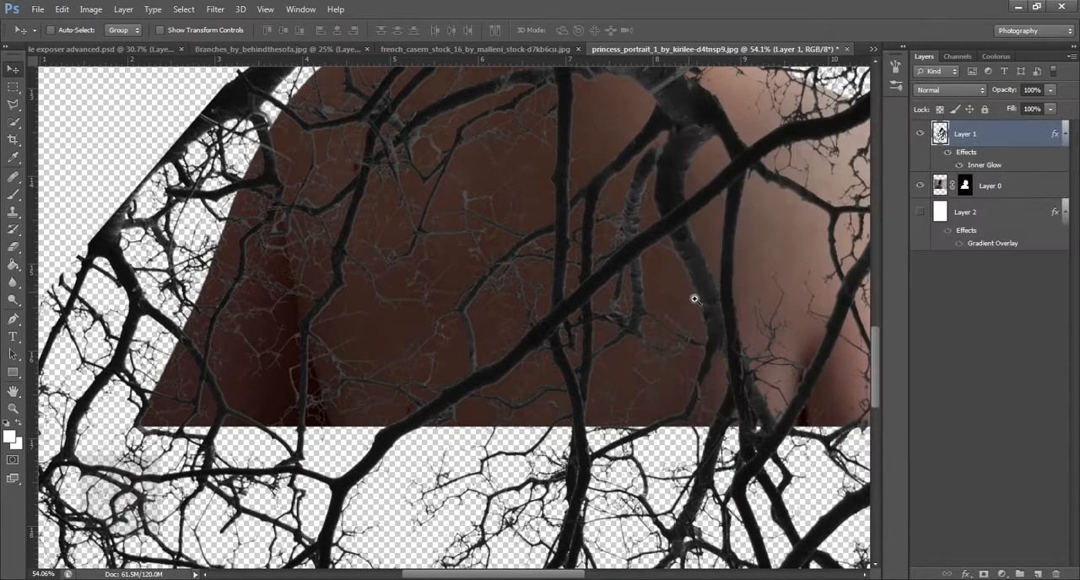
# - Rotate the branches about 22.7° further at roughly 100% scale and position them across the woman's shoulders and lower face
pyautogui.moveTo(694, 298); pyautogui.dragTo(510, 400)
pyautogui.scroll(-2, 545, 316)
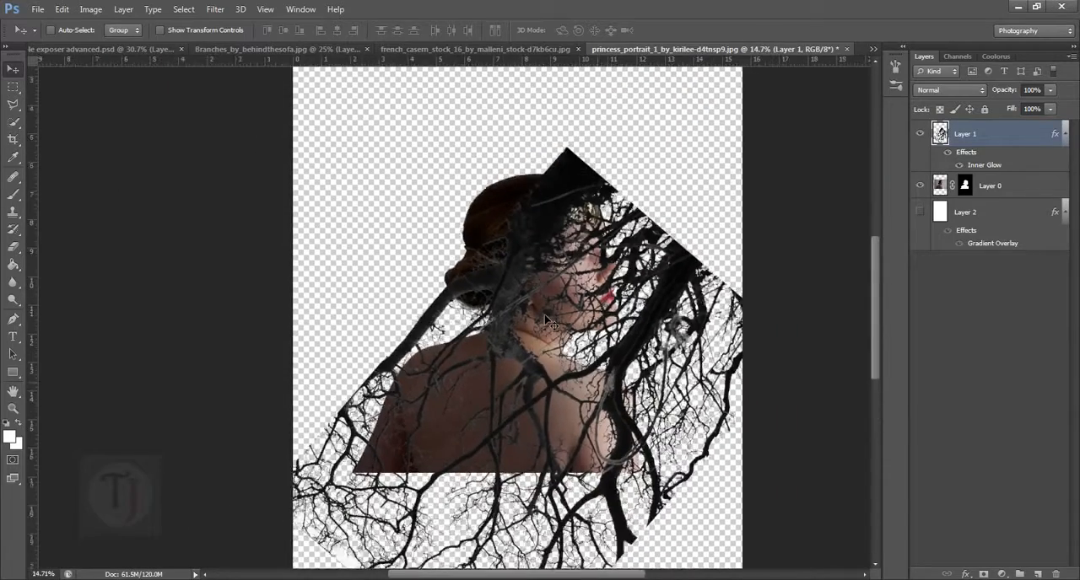
pyautogui.hotkey('ctrl', 't')
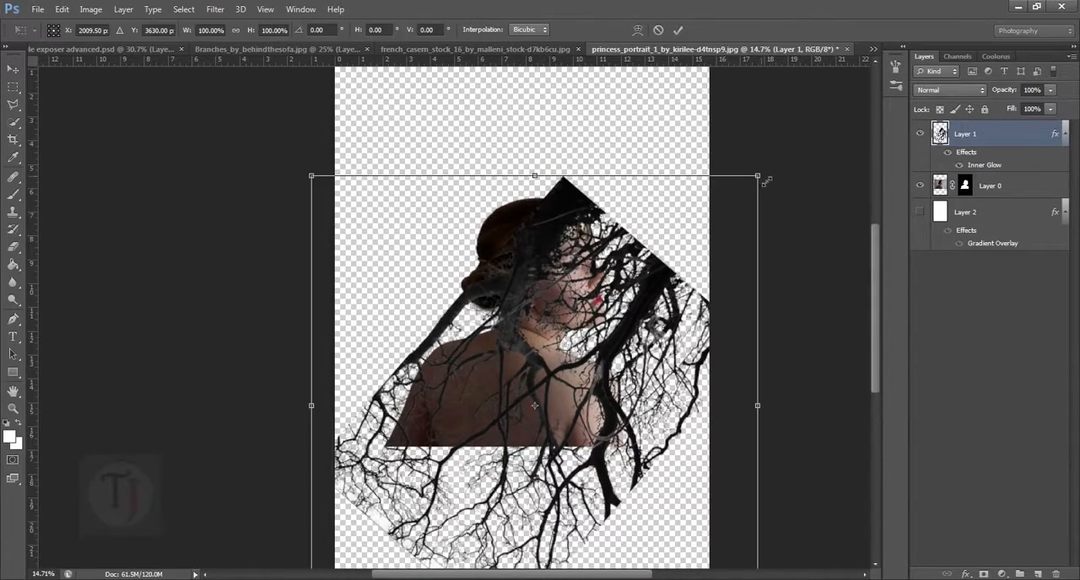
pyautogui.moveTo(765, 180); pyautogui.dragTo(725, 226)
pyautogui.moveTo(619, 373); pyautogui.dragTo(613, 350)
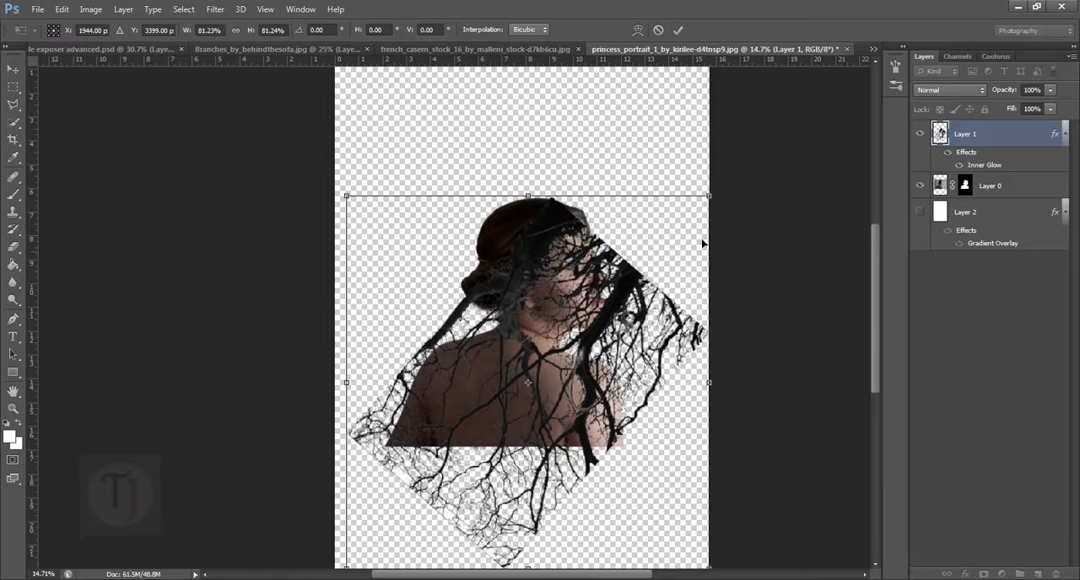
pyautogui.moveTo(733, 168); pyautogui.dragTo(774, 216)
pyautogui.moveTo(602, 355); pyautogui.dragTo(594, 375)
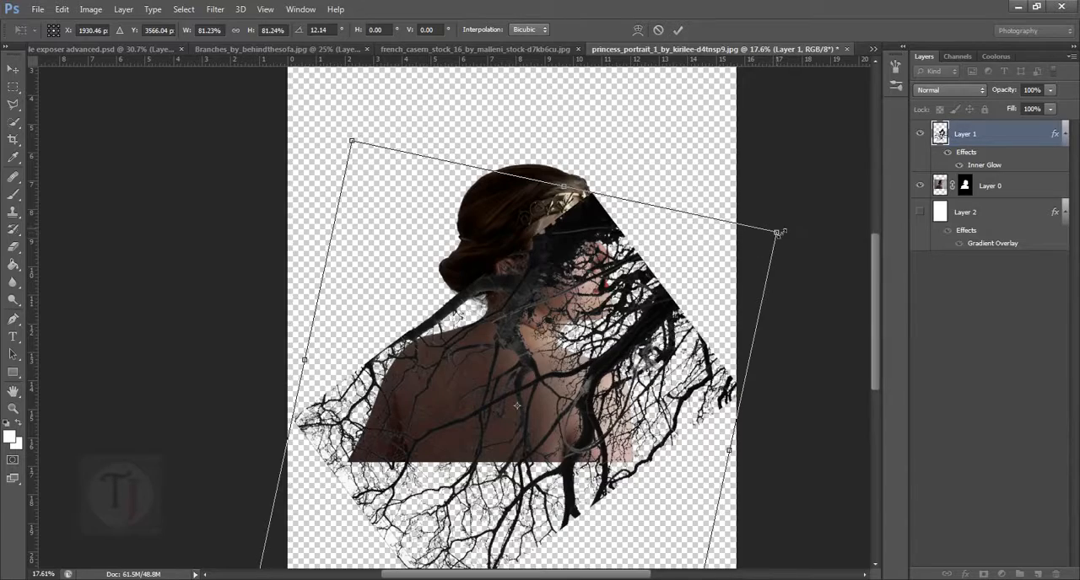
pyautogui.moveTo(784, 239); pyautogui.dragTo(895, 230)
pyautogui.moveTo(544, 360)
pyautogui.mouseDown()
pyautogui.moveTo(570, 345)
pyautogui.moveTo(552, 371)
pyautogui.mouseUp()
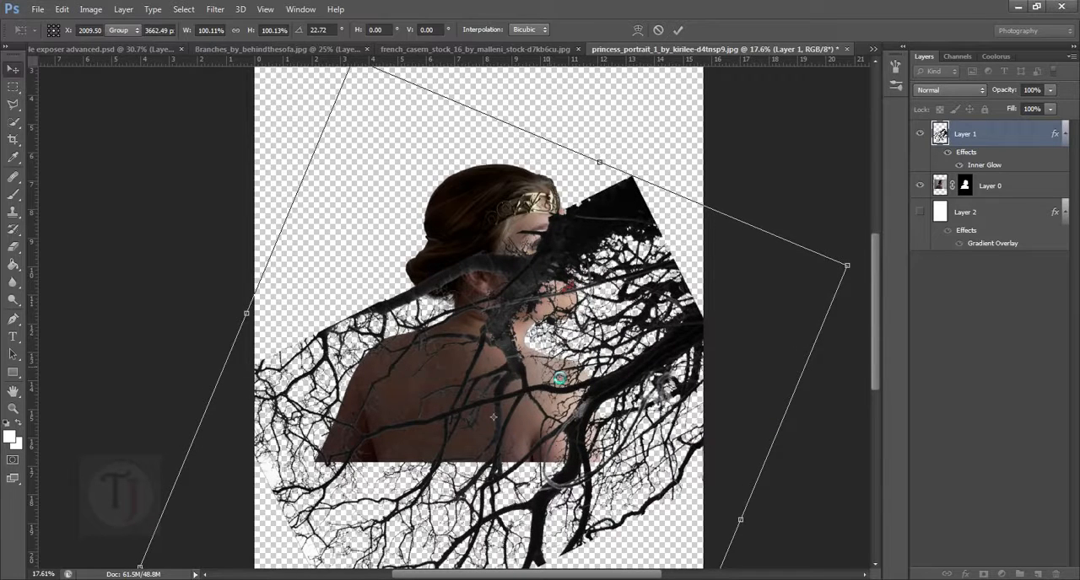
pyautogui.press('Return')
# - Load the branches layer as a selection, invert the selection, and hide the branches layer
pyautogui.hotkey('ctrl', '0')
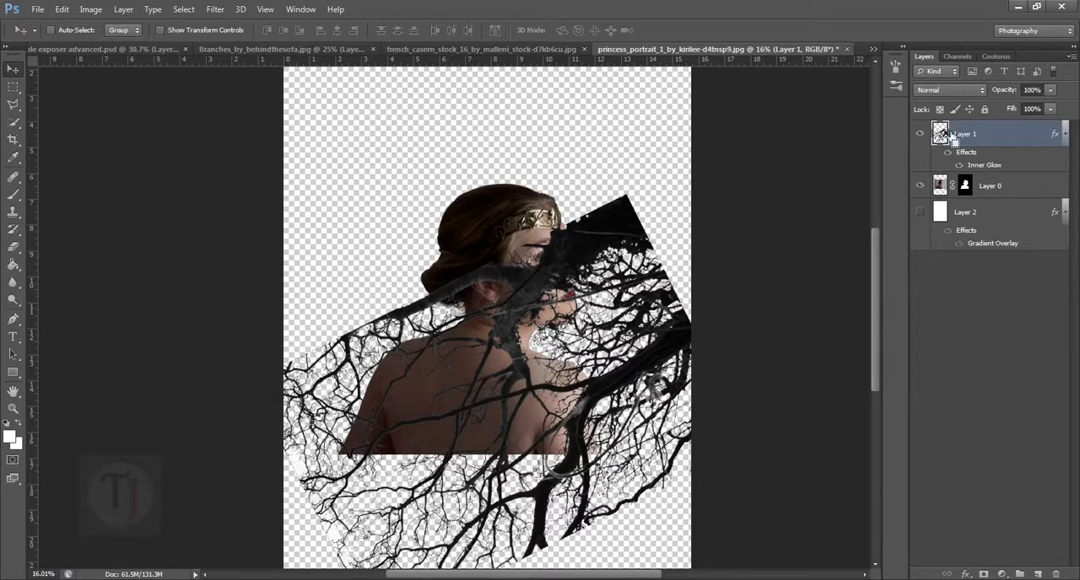
pyautogui.press('ctrl')
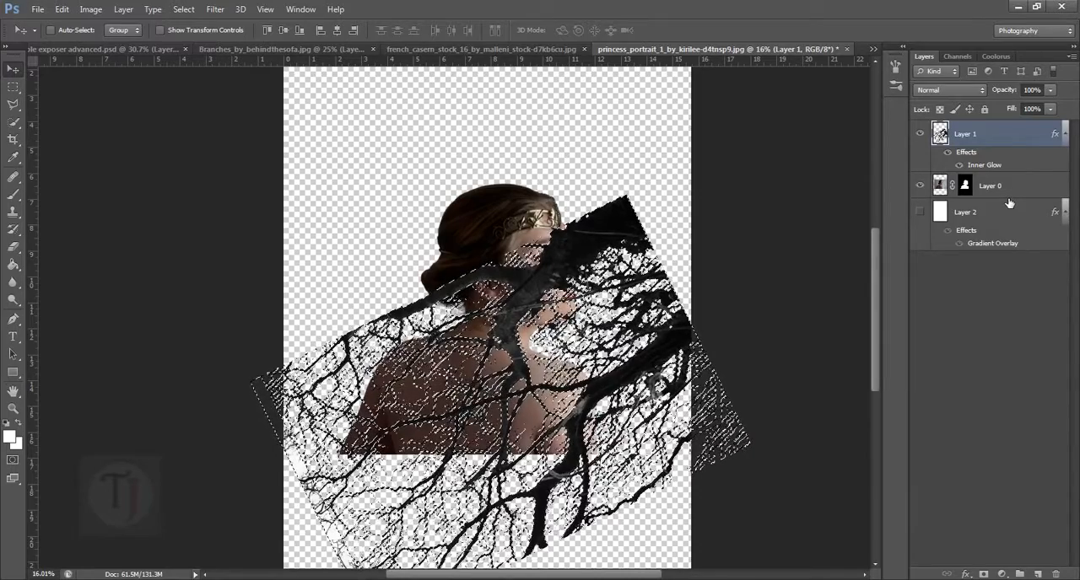
pyautogui.hotkey('ctrl', 'shift', 'i')
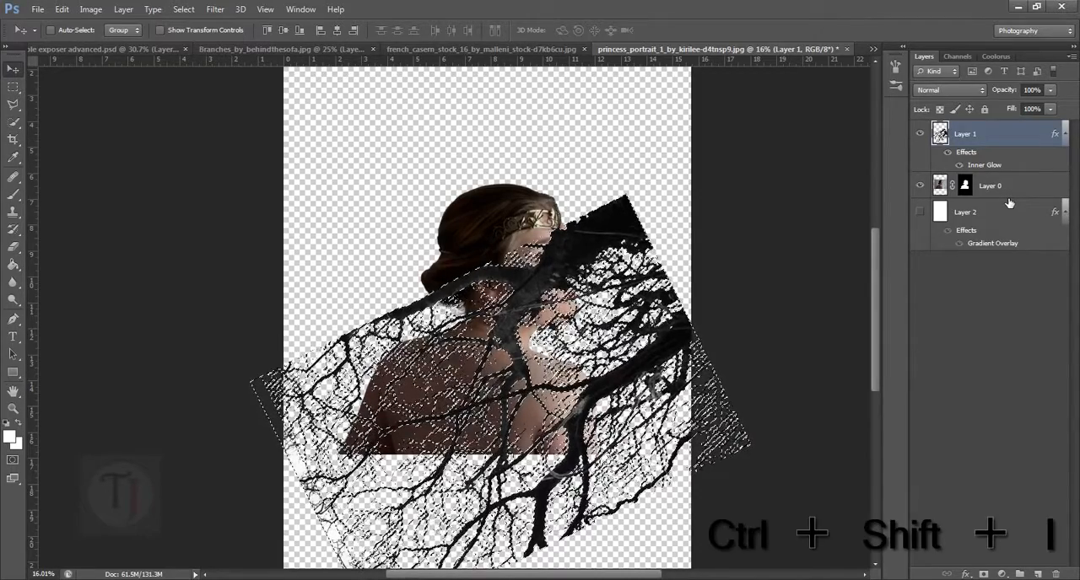
pyautogui.hotkey('ctrl', 'shift', 'i')
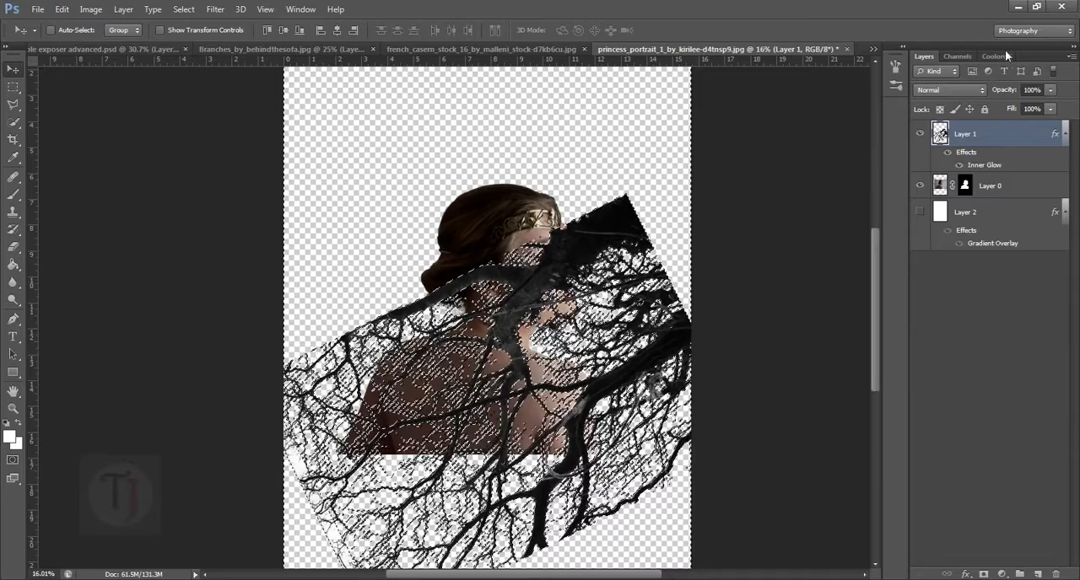
pyautogui.click(920, 134)
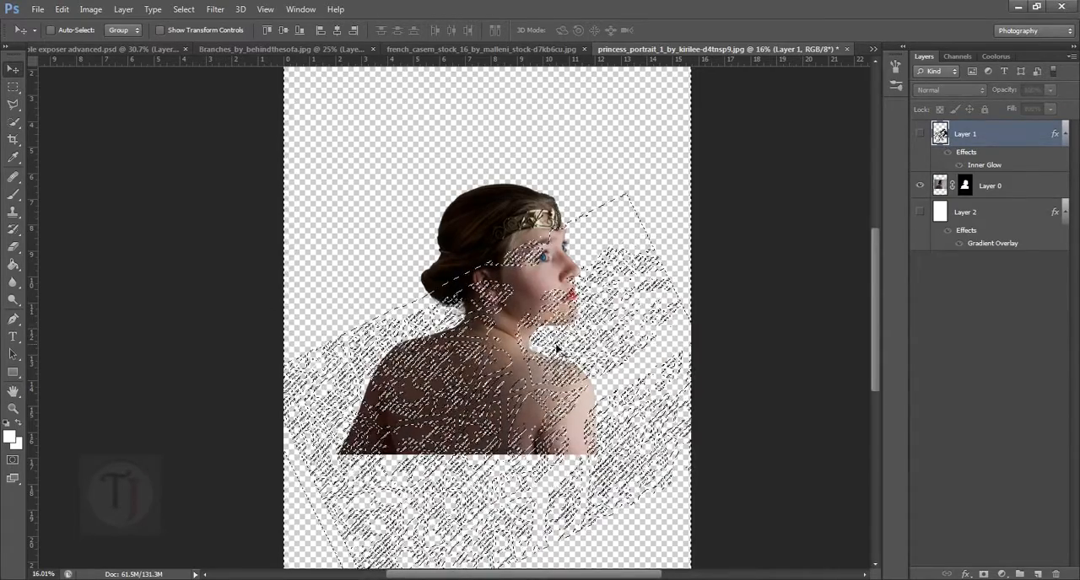
# - Target the woman's layer mask and set up a soft brush with 0% hardness, enlarged to 1800 px
pyautogui.click(967, 185)
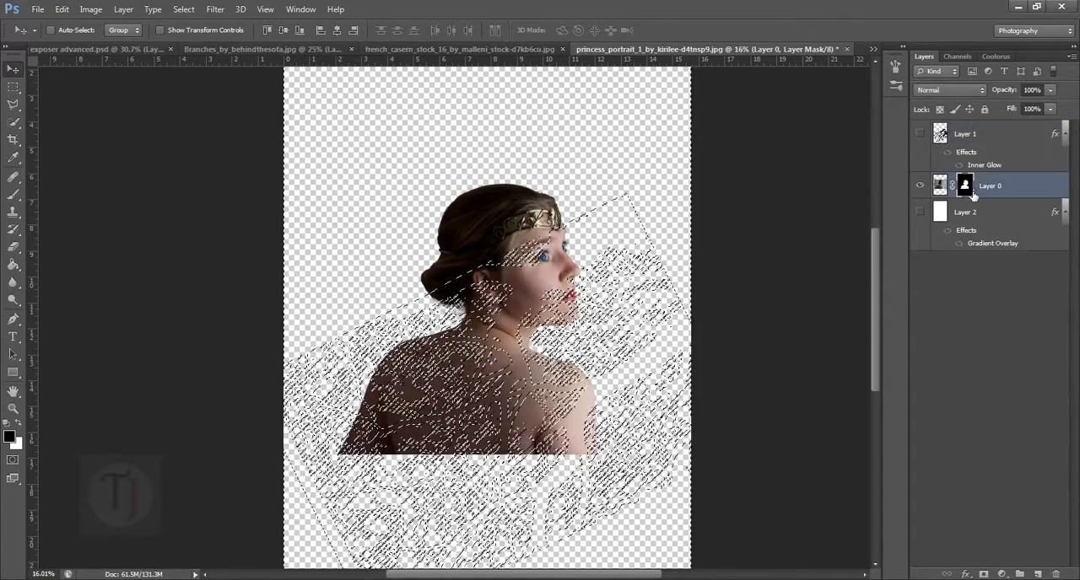
pyautogui.click(13, 195)
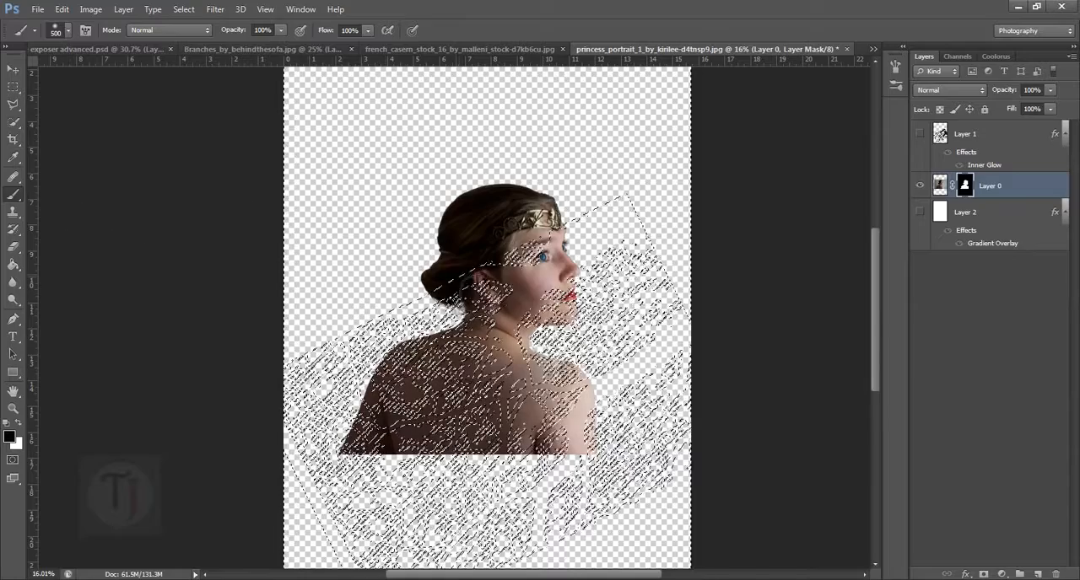
pyautogui.rightClick(490, 289)
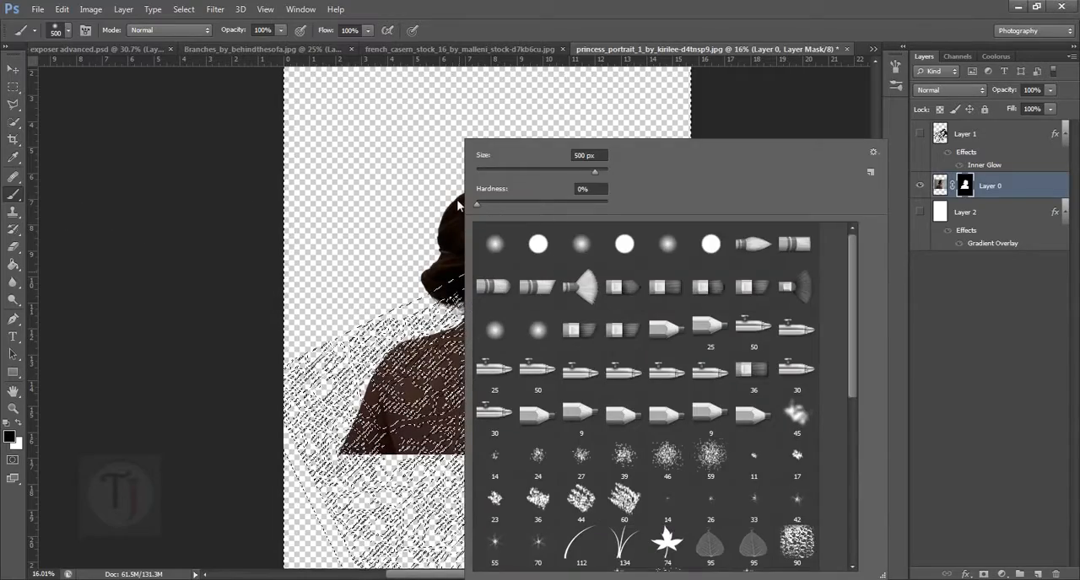
pyautogui.click(595, 190)
pyautogui.click(993, 373)
pyautogui.press(']')
pyautogui.press(']')
pyautogui.press(']')
pyautogui.press(']')
pyautogui.press(']')
pyautogui.press(']')
pyautogui.press(']')
pyautogui.press(']')
pyautogui.press(']')
pyautogui.press(']')
pyautogui.press(']')
pyautogui.press(']')
pyautogui.press(']')
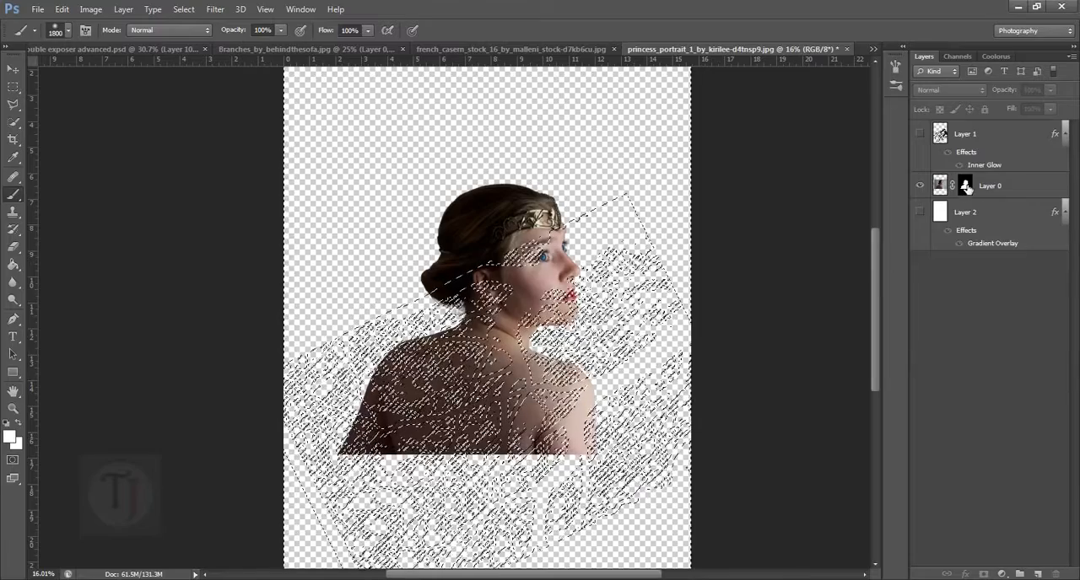
# - Paint black on the woman's layer mask with a 1500 to 1000 px soft brush over her lower back and arm, and deselect
pyautogui.click(965, 186)
pyautogui.press('x')
pyautogui.press('[')
pyautogui.press('[')
pyautogui.press('[')
pyautogui.press('[')
pyautogui.press('[')
pyautogui.press('[')
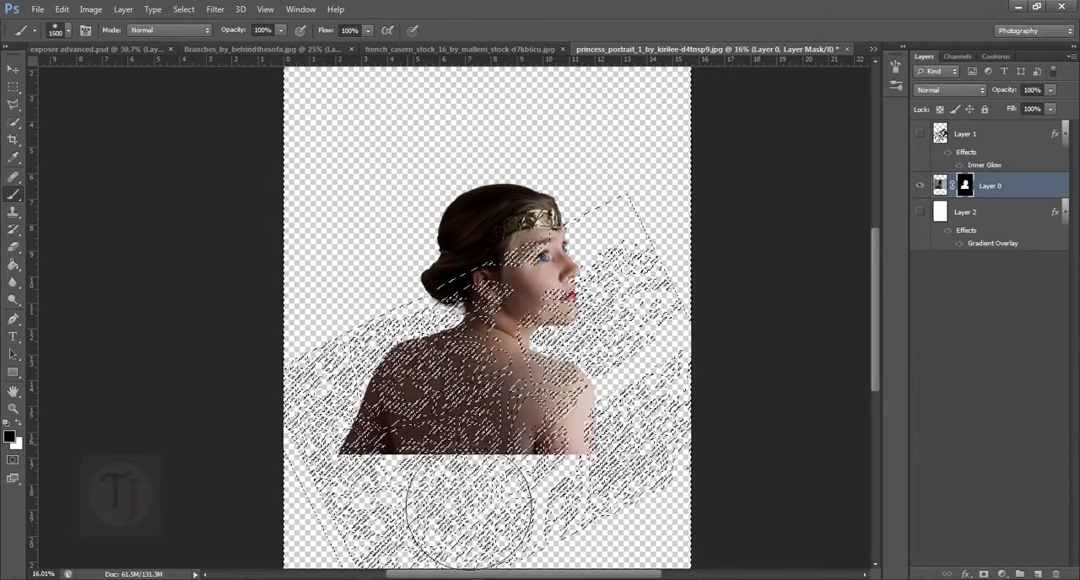
pyautogui.moveTo(378, 494)
pyautogui.mouseDown()
pyautogui.moveTo(418, 455)
pyautogui.moveTo(560, 504)
pyautogui.mouseUp()
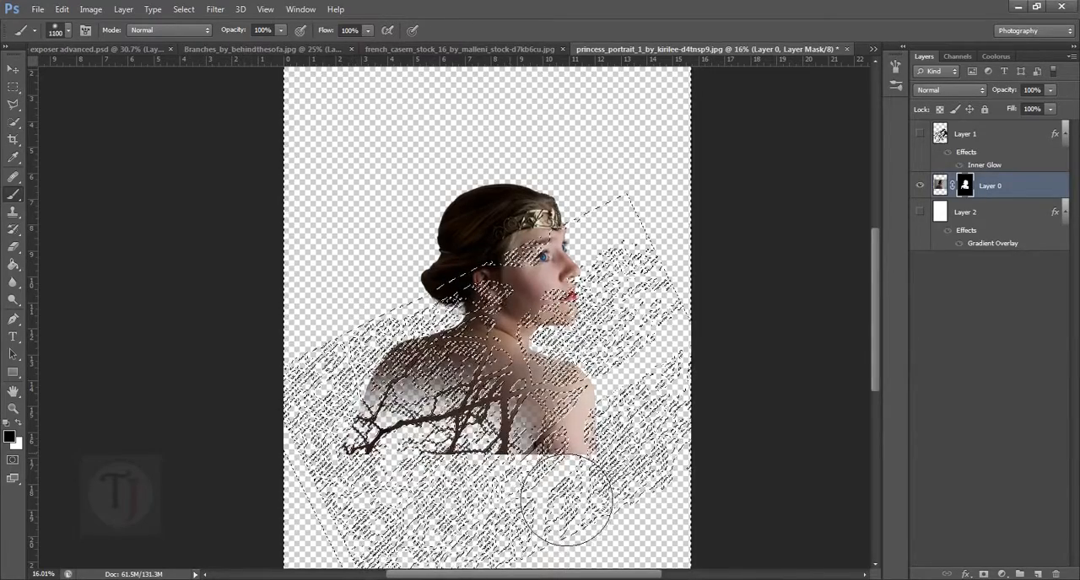
pyautogui.press('[')
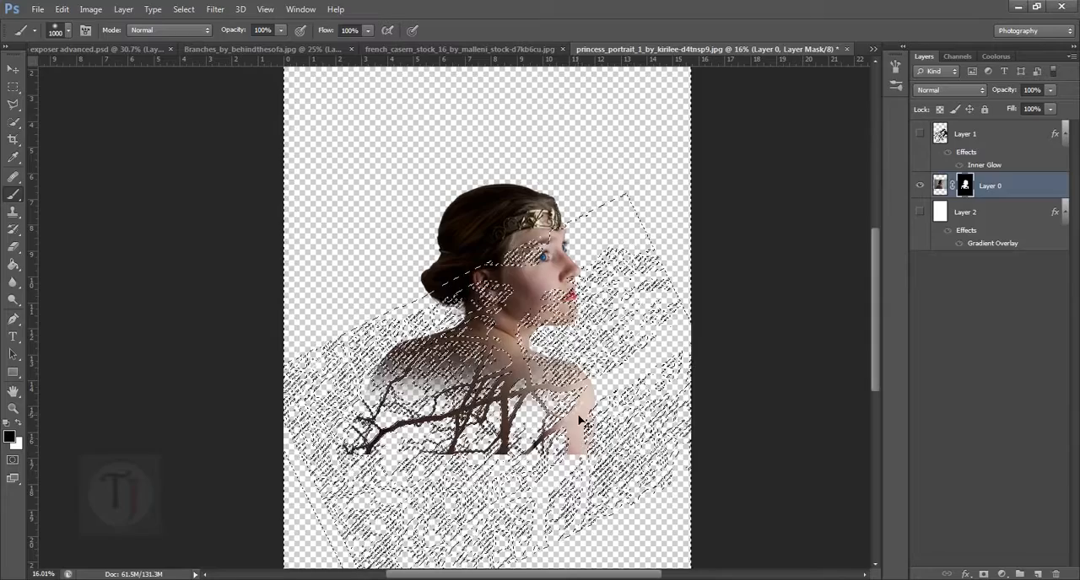
pyautogui.hotkey('ctrl', 'd')
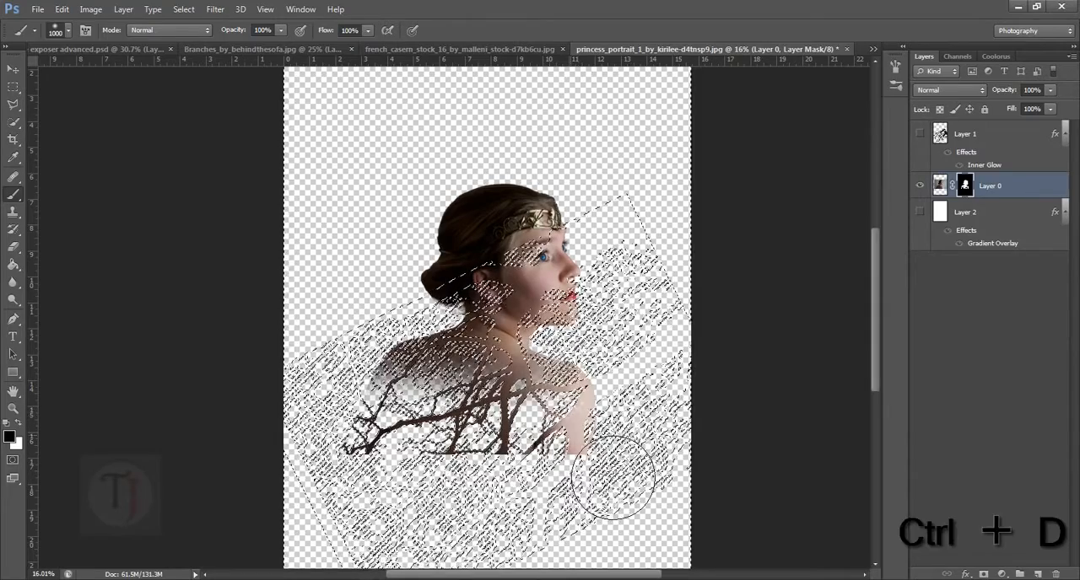
pyautogui.moveTo(536, 418)
pyautogui.mouseDown()
pyautogui.moveTo(567, 423)
pyautogui.moveTo(512, 410)
pyautogui.mouseUp()
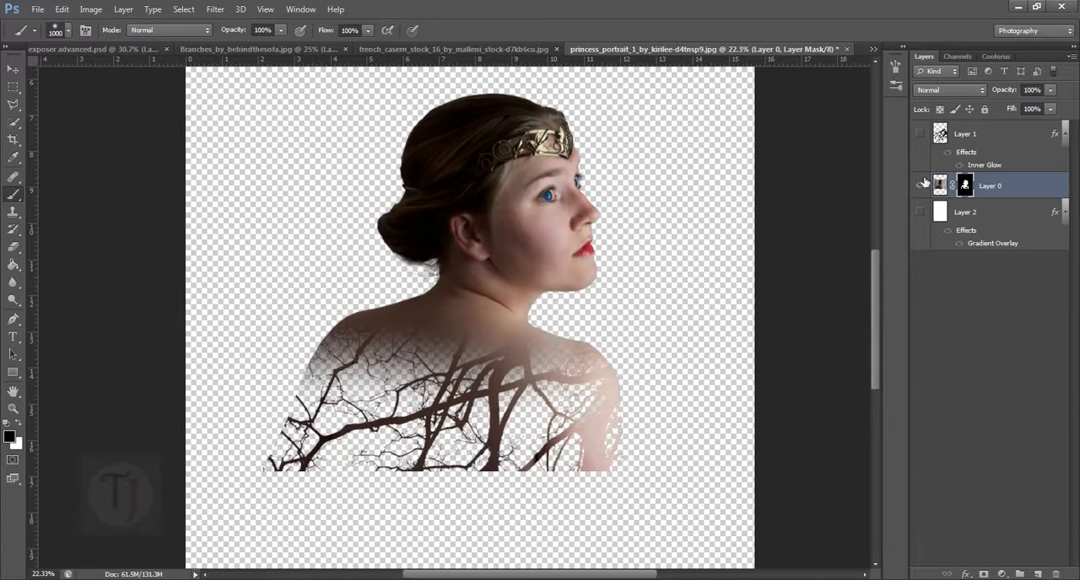
# - Copy the abandoned hall photo into the portrait document above the woman's layer and position it across the middle of the canvas
pyautogui.scroll(3, 575, 277)
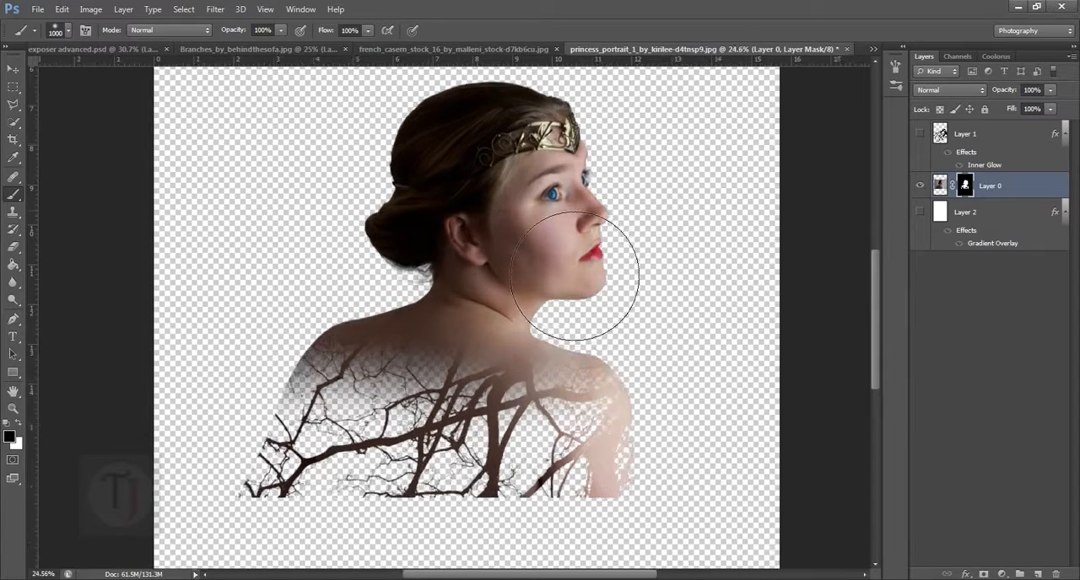
pyautogui.scroll(-2, 575, 277)
pyautogui.hotkey('ctrl', '-')
pyautogui.hotkey('ctrl', '-')
pyautogui.hotkey('ctrl', '-')
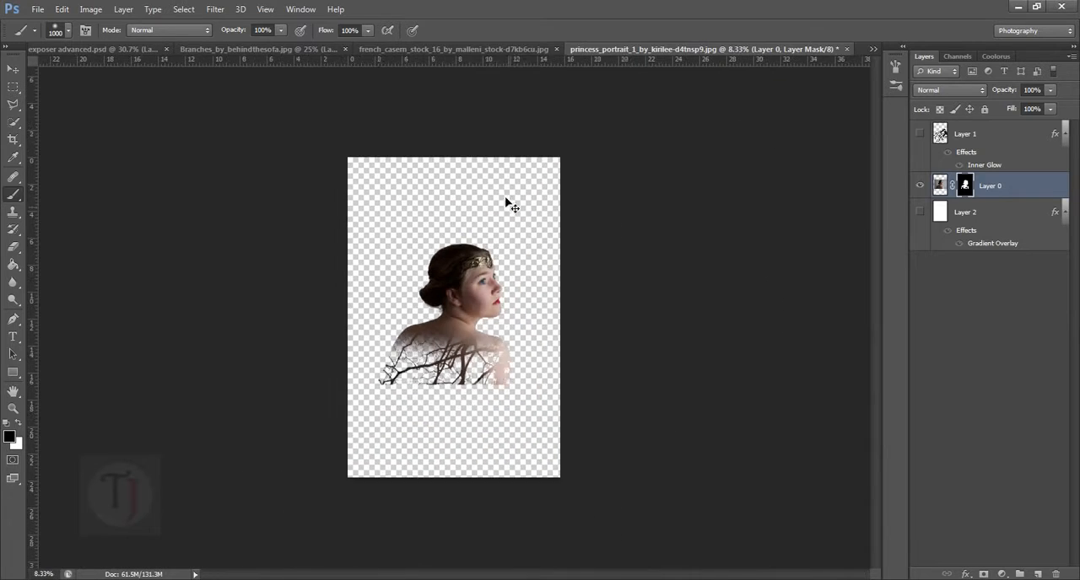
pyautogui.hotkey('ctrl', '+')
pyautogui.click(464, 49)
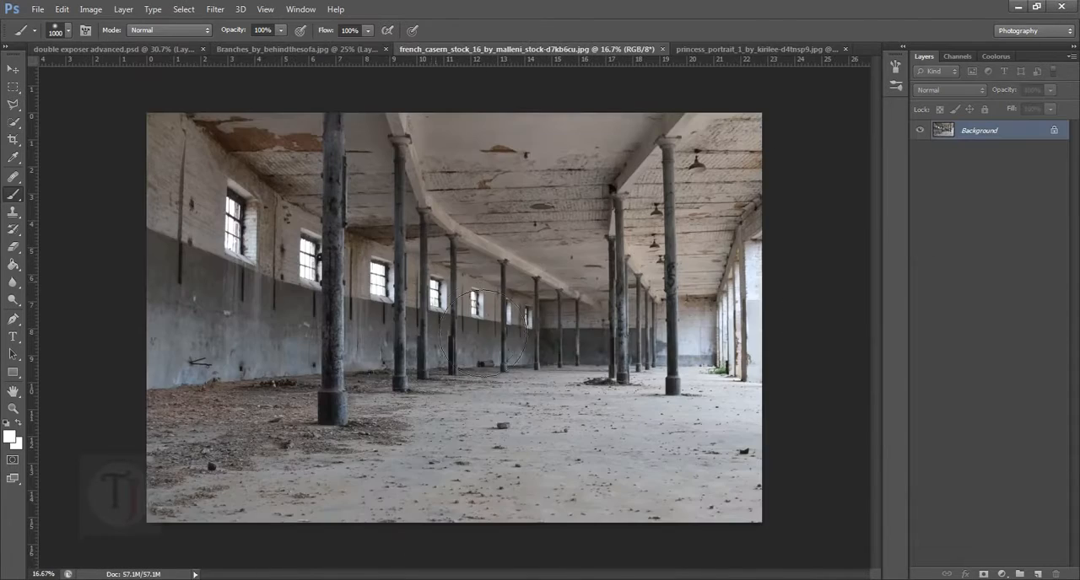
pyautogui.click(13, 68)
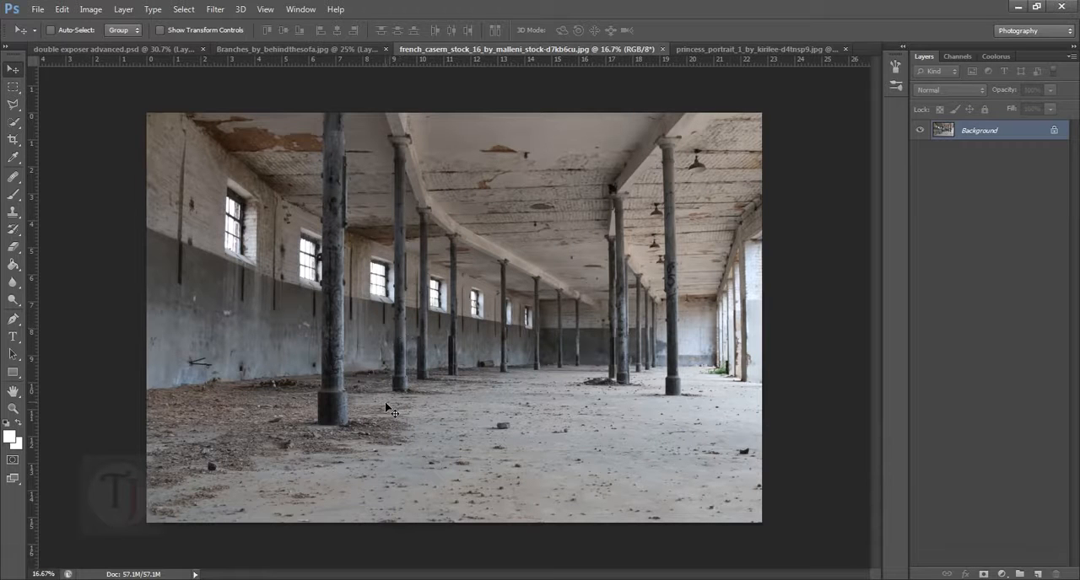
pyautogui.moveTo(393, 409); pyautogui.dragTo(403, 300)
pyautogui.moveTo(437, 334); pyautogui.dragTo(437, 334)
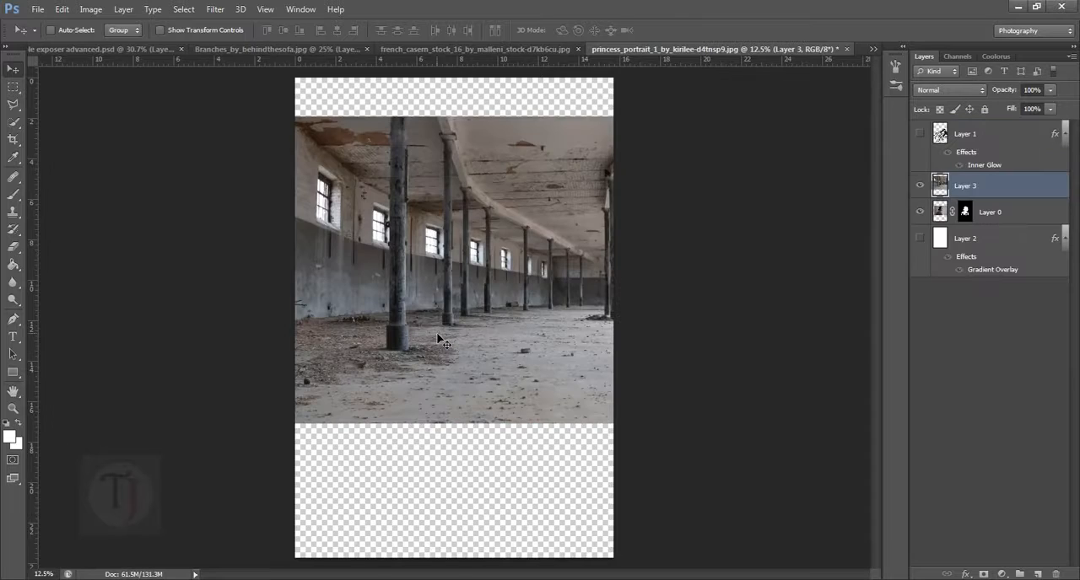
pyautogui.moveTo(447, 278); pyautogui.dragTo(449, 308)
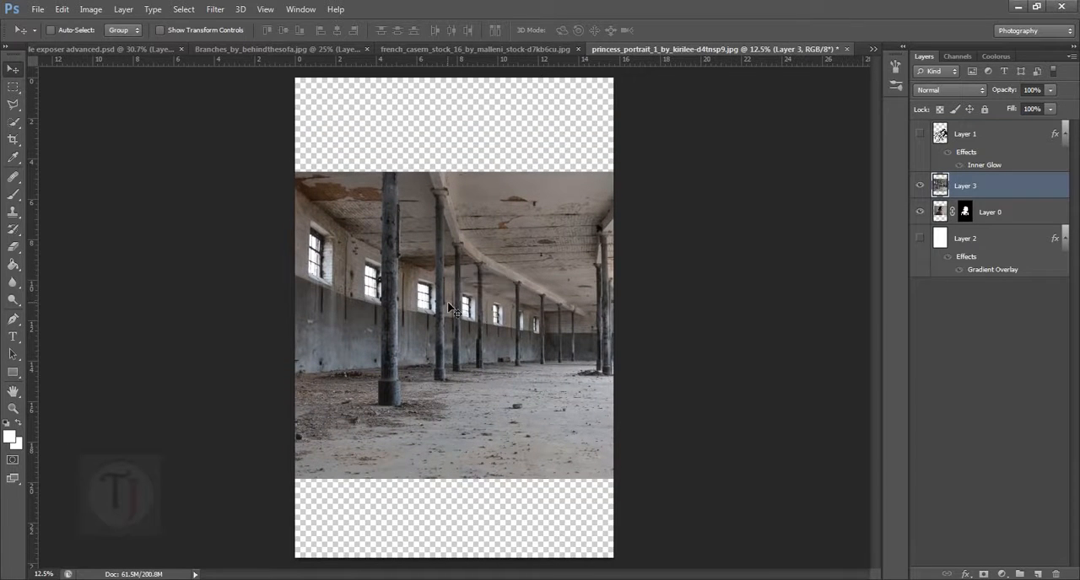
# - Clip the abandoned hall photo to the woman's layer below it with a clipping mask
pyautogui.rightClick(1046, 195)
pyautogui.press('Escape')
pyautogui.click(1015, 217)
pyautogui.click(983, 190)
pyautogui.click(920, 186)
pyautogui.click(921, 186)
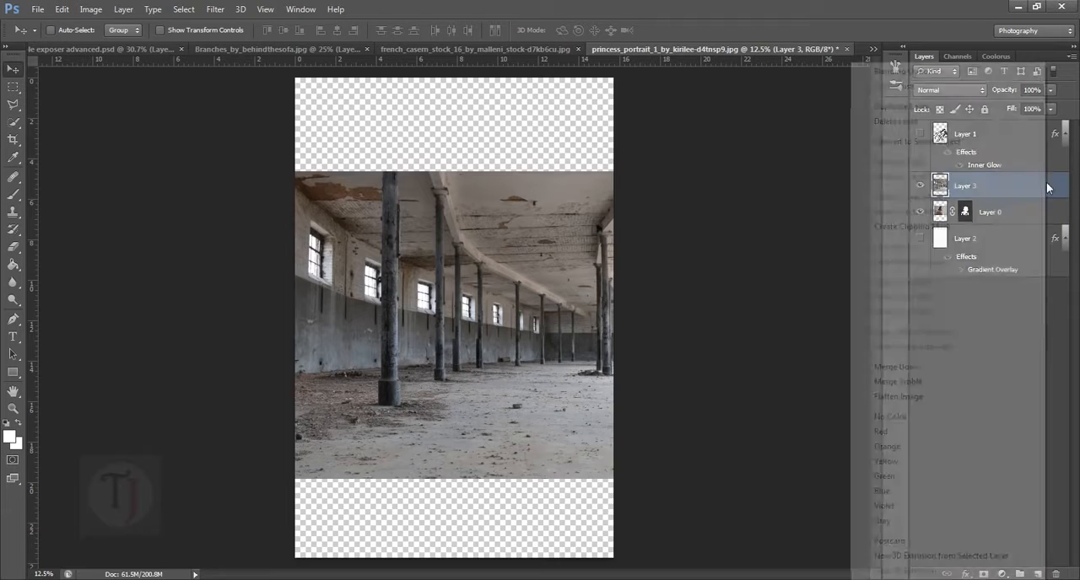
pyautogui.rightClick(1054, 191)
pyautogui.click(950, 227)
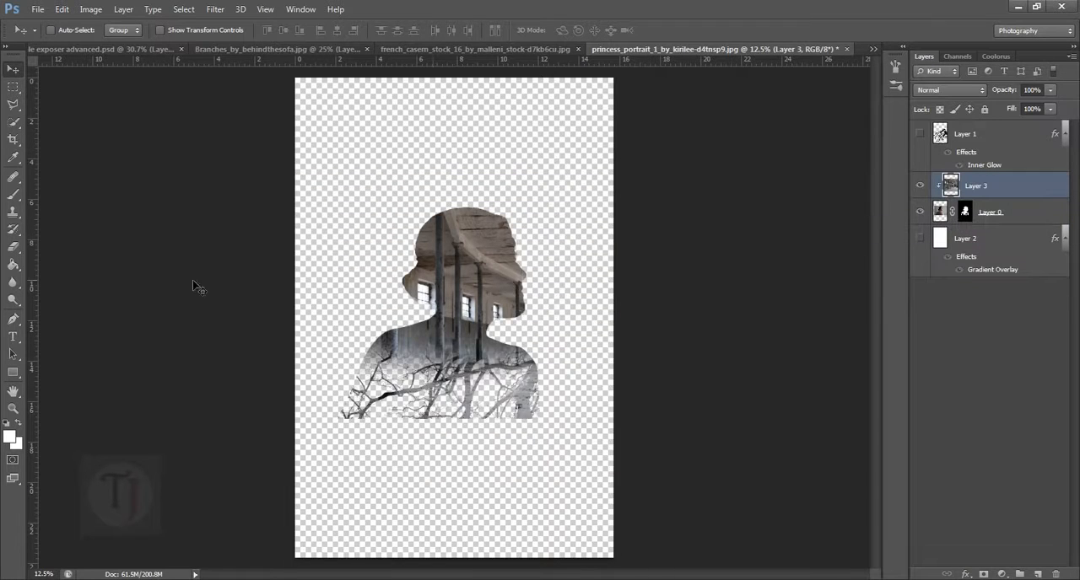
# - Scale down the clipped hall photo and reposition it so its columns and windows fill the woman's head
pyautogui.moveTo(431, 308); pyautogui.dragTo(477, 260)
pyautogui.scroll(3, 467, 291)
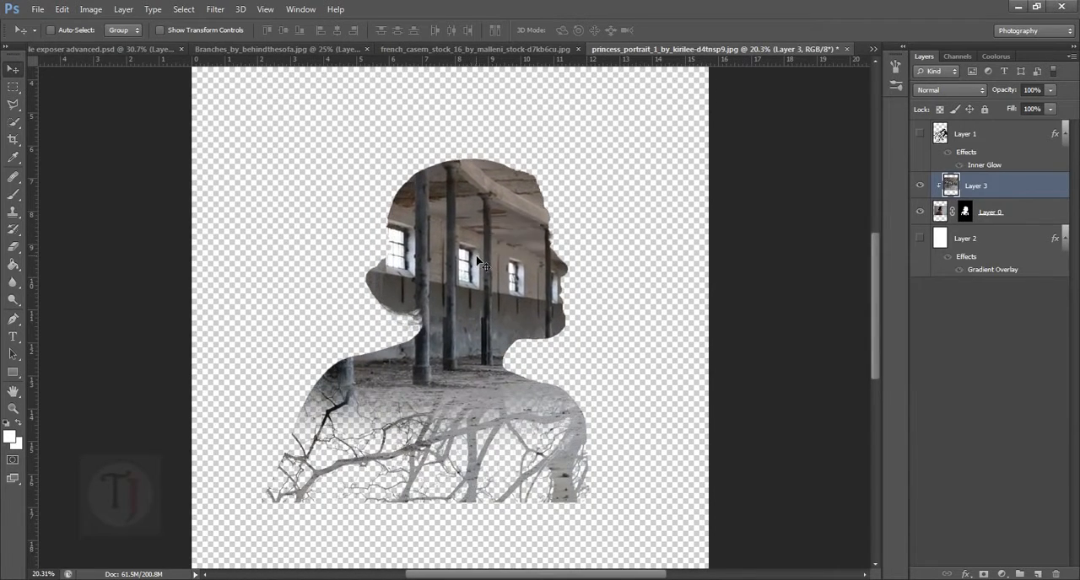
pyautogui.hotkey('ctrl', 't')
pyautogui.scroll(-1, 477, 260)
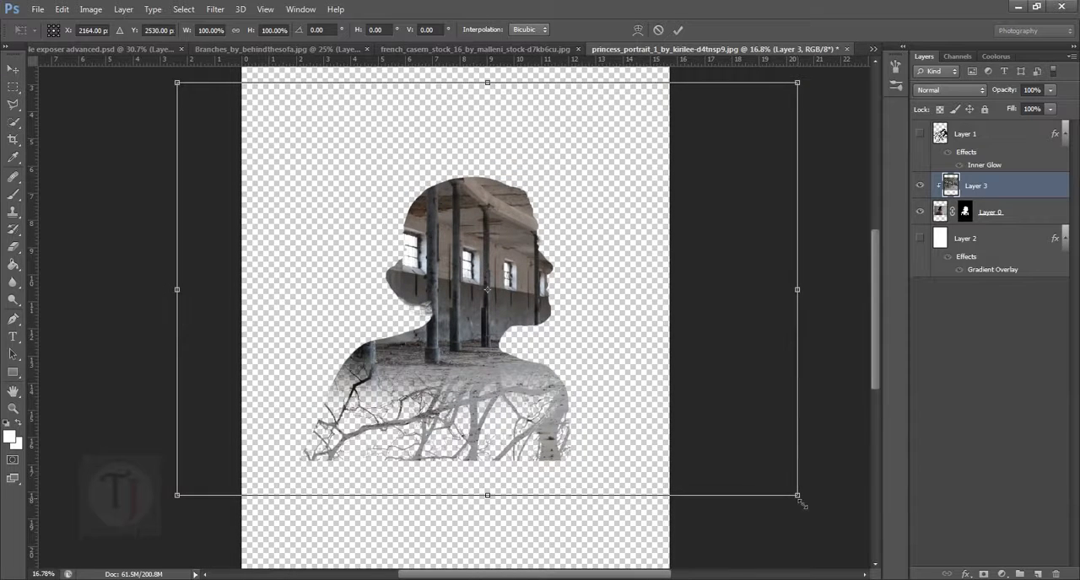
pyautogui.moveTo(800, 499); pyautogui.dragTo(753, 467)
pyautogui.moveTo(678, 383); pyautogui.dragTo(652, 349)
pyautogui.moveTo(577, 302); pyautogui.dragTo(588, 314)
pyautogui.press('Return')
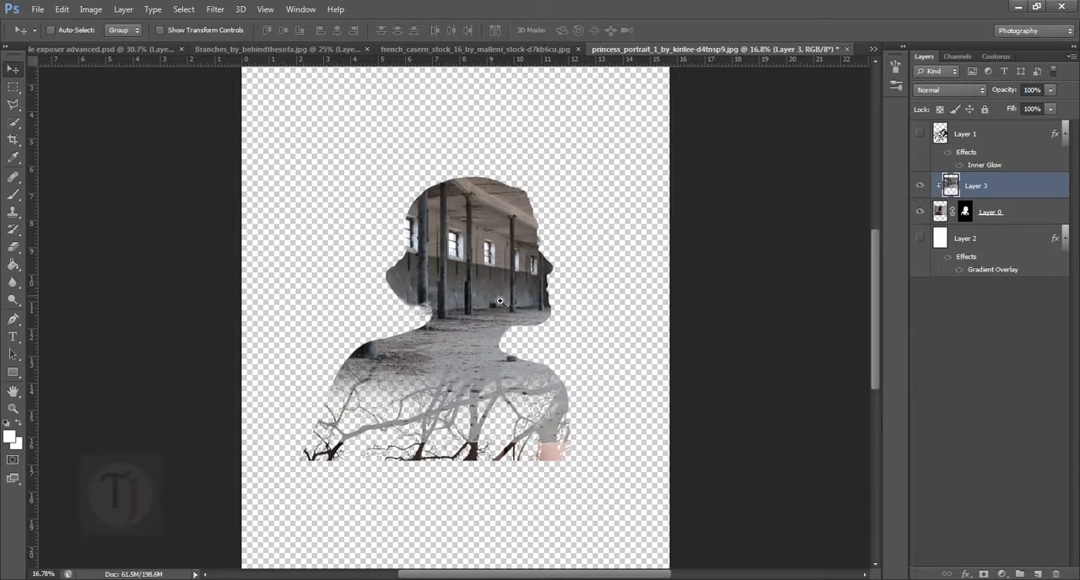
pyautogui.moveTo(499, 302); pyautogui.dragTo(511, 302)
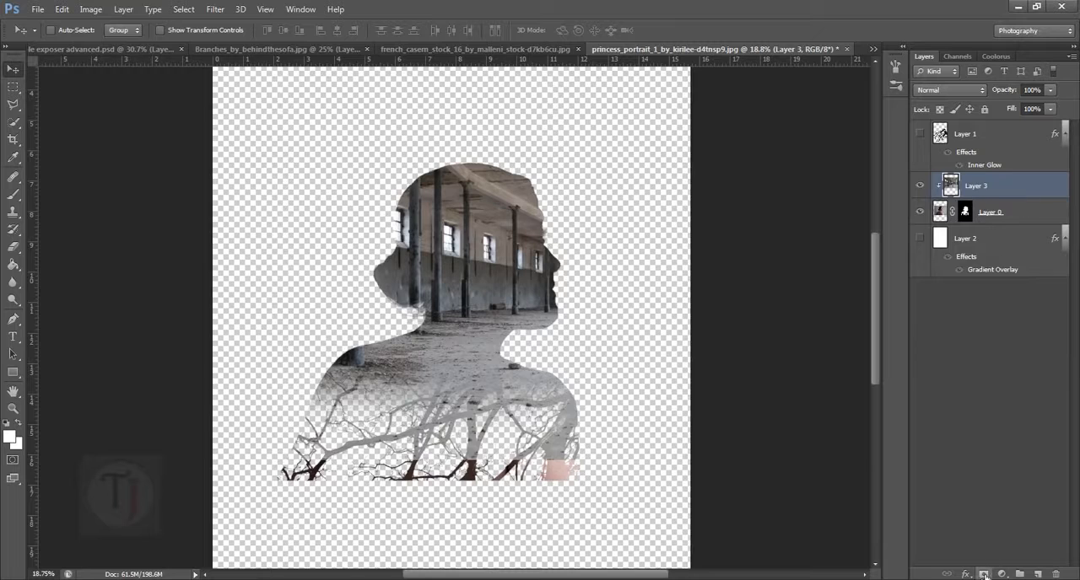
# - Add a layer mask to the hall photo, load the woman's mask as a selection, and target the new mask with the Brush tool
pyautogui.click(984, 574)
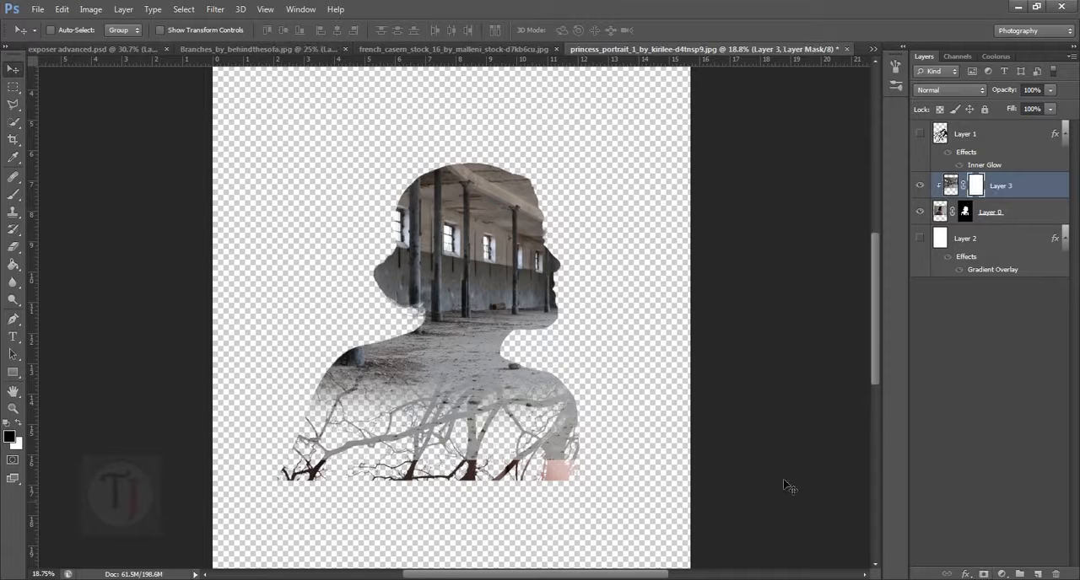
pyautogui.rightClick(13, 194)
pyautogui.click(68, 198)
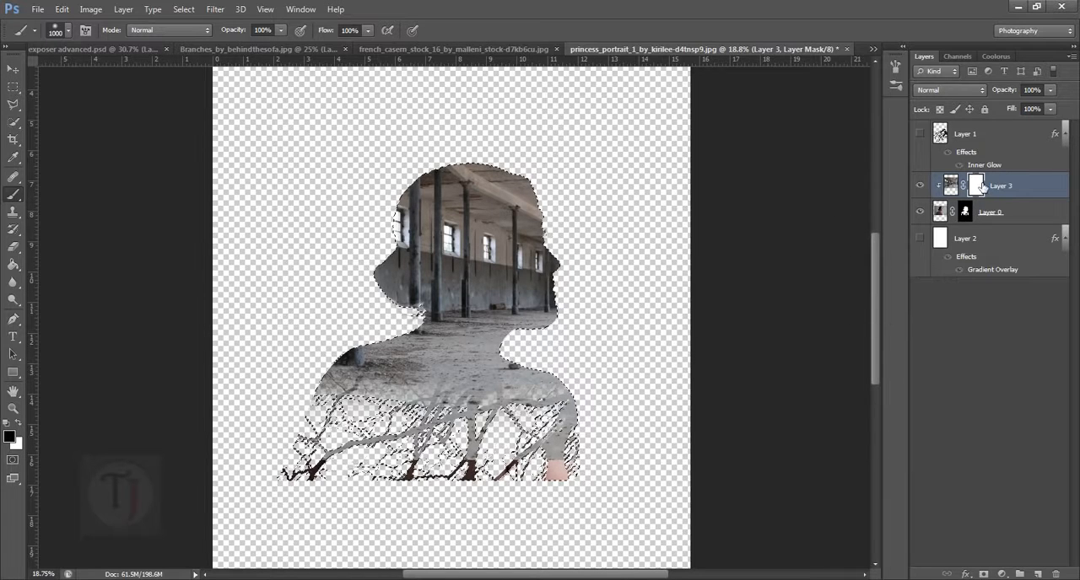
pyautogui.click(951, 188)
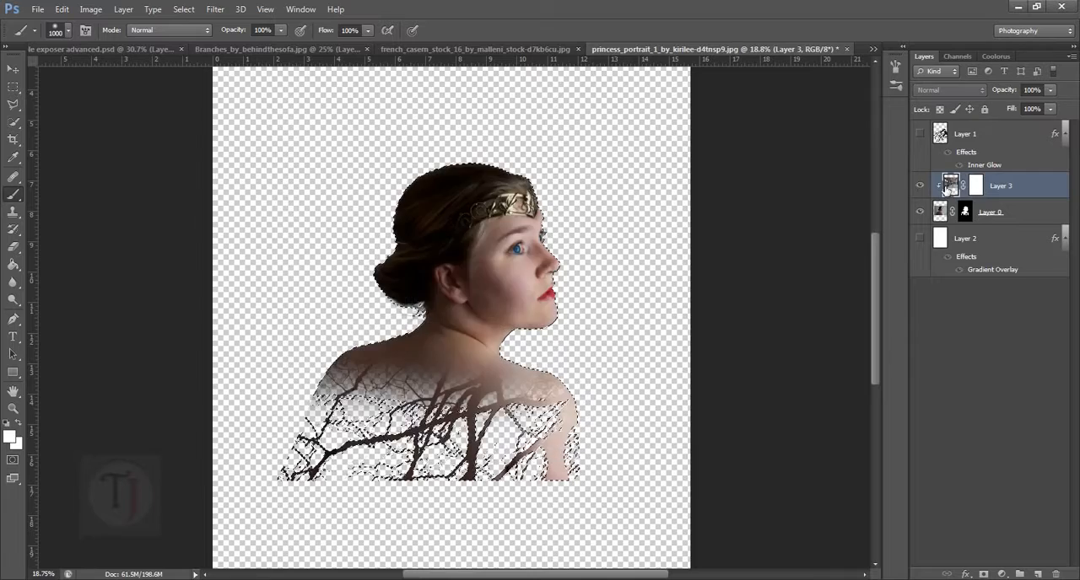
pyautogui.click(976, 187)
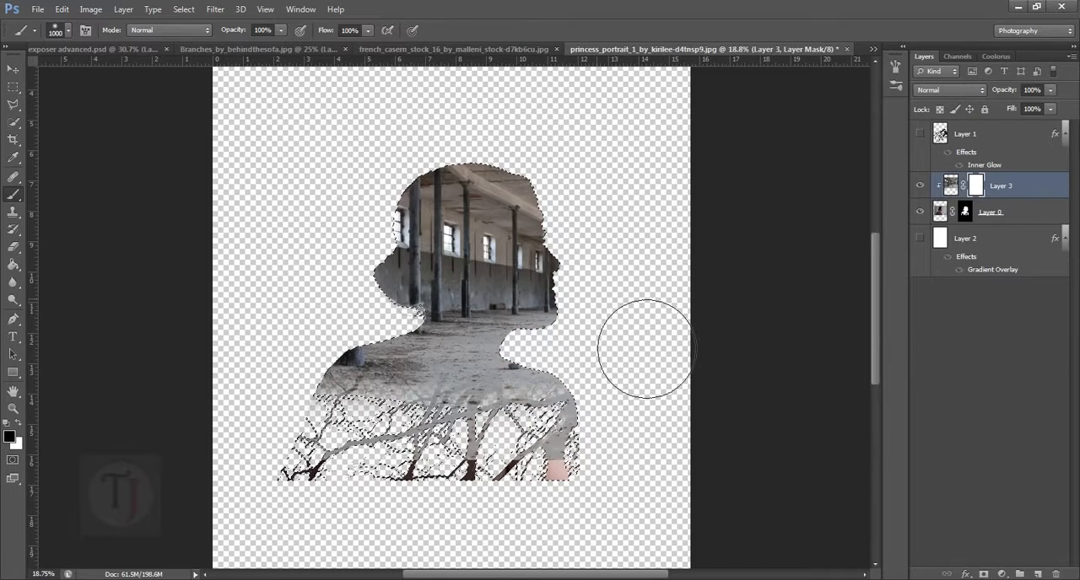
# - Paint black on the hall photo's mask with a 1000 px brush over the face, shoulders and lower body, and deselect
pyautogui.moveTo(646, 348)
pyautogui.mouseDown()
pyautogui.moveTo(627, 229)
pyautogui.moveTo(645, 375)
pyautogui.moveTo(626, 272)
pyautogui.moveTo(627, 298)
pyautogui.moveTo(607, 295)
pyautogui.moveTo(637, 365)
pyautogui.mouseUp()
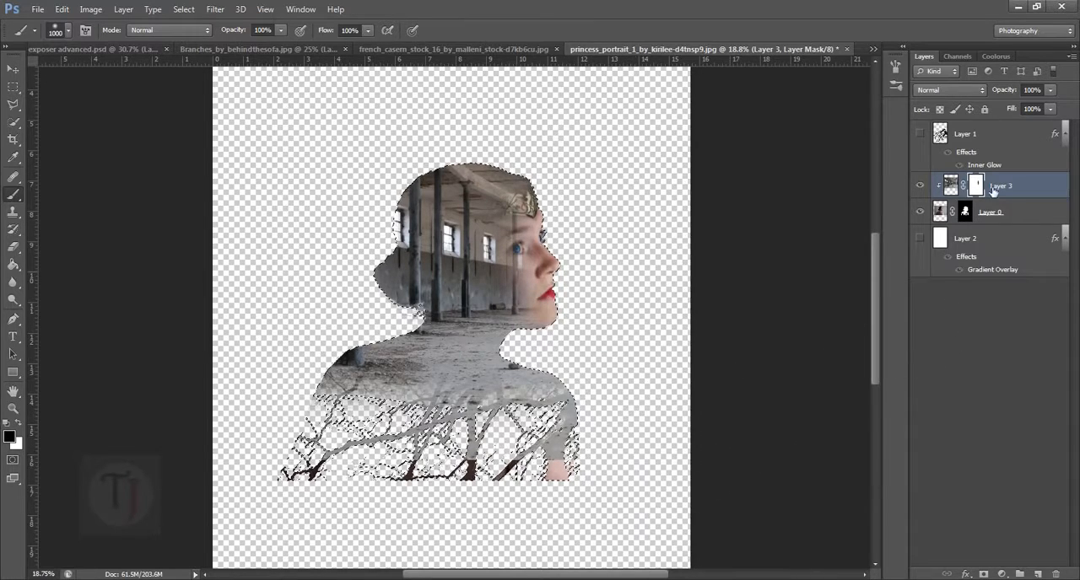
pyautogui.moveTo(376, 508)
pyautogui.mouseDown()
pyautogui.moveTo(351, 520)
pyautogui.moveTo(710, 520)
pyautogui.moveTo(519, 522)
pyautogui.moveTo(322, 481)
pyautogui.moveTo(621, 487)
pyautogui.moveTo(395, 468)
pyautogui.mouseUp()
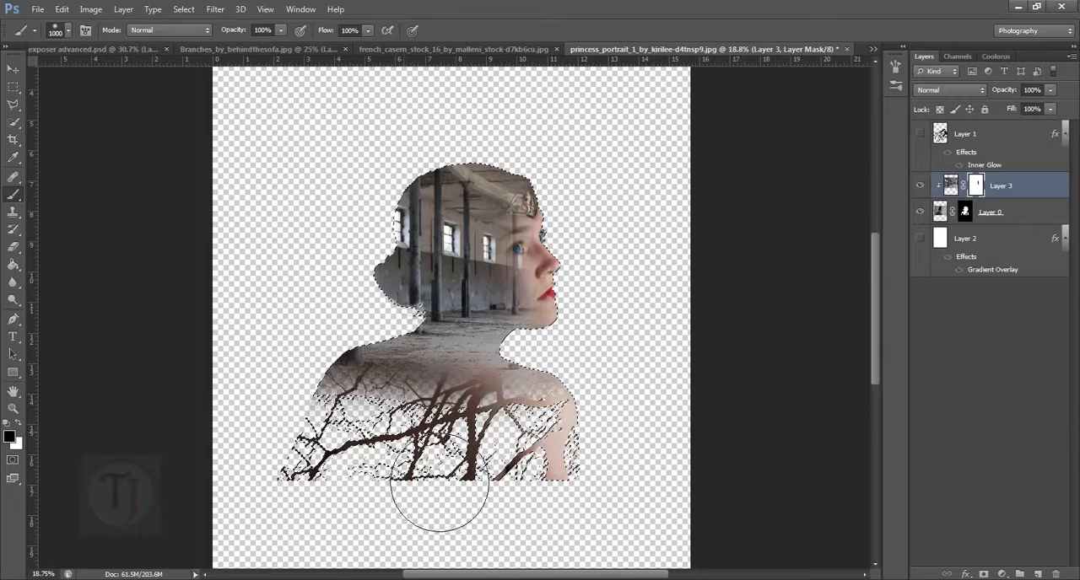
pyautogui.moveTo(450, 488); pyautogui.dragTo(437, 471)
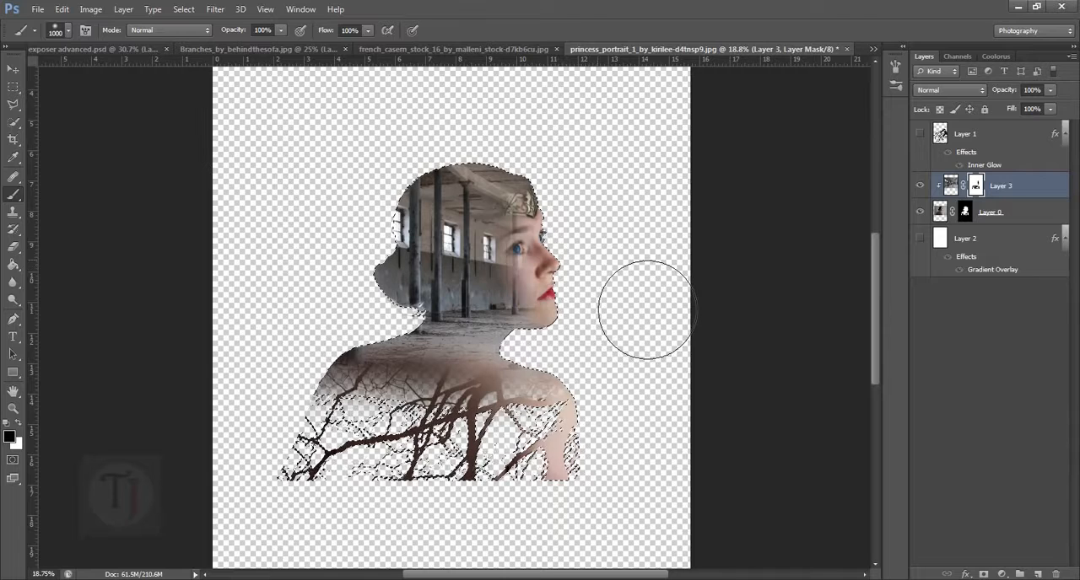
pyautogui.hotkey('ctrl', 'd')
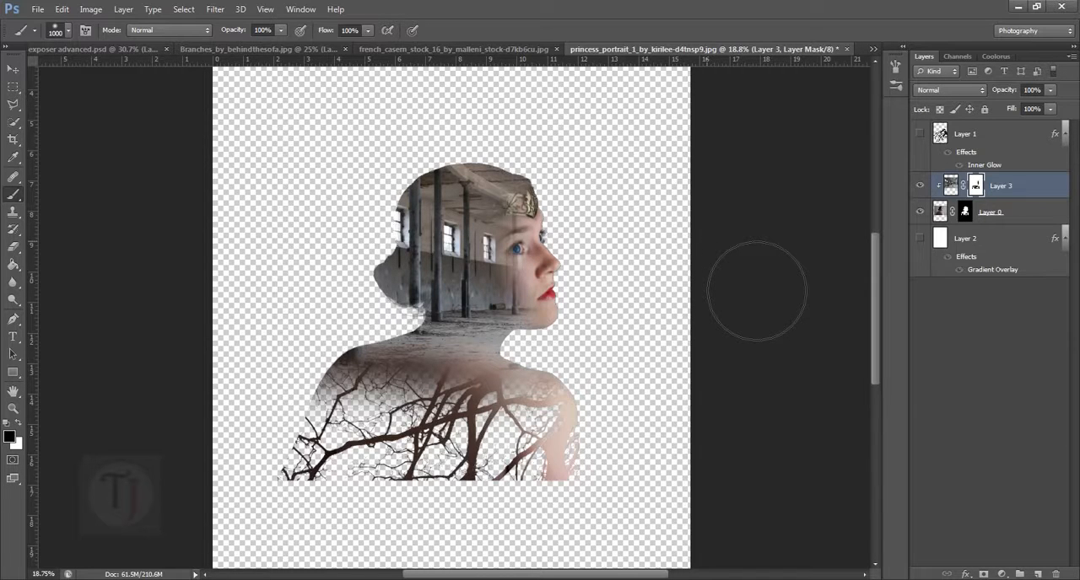
# - Show the branches layer and add a layer mask to it from the inverted selection of the woman's mask
pyautogui.click(921, 135)
pyautogui.scroll(-1, 553, 314)
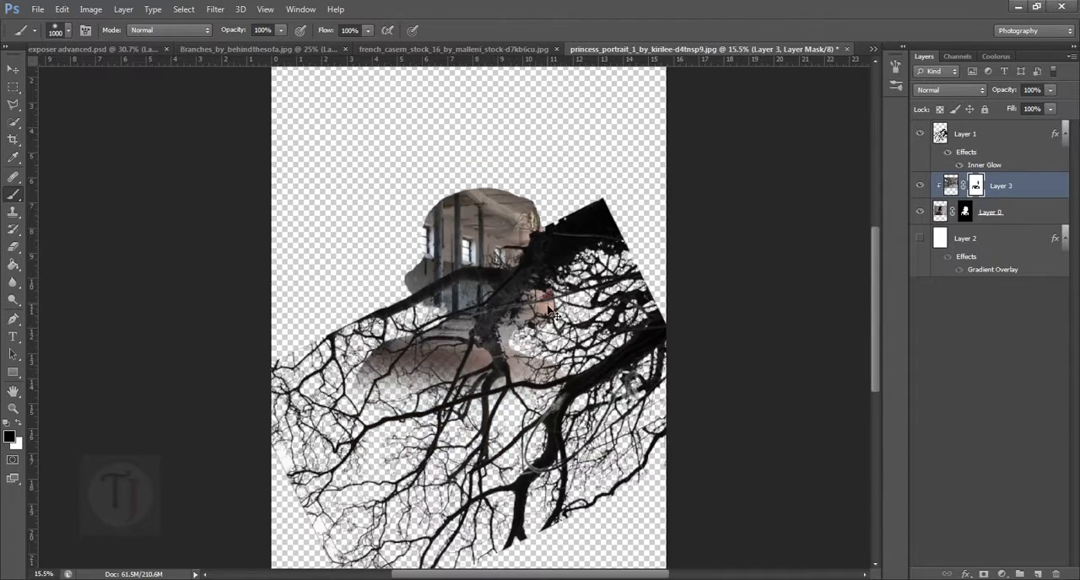
pyautogui.scroll(2, 547, 369)
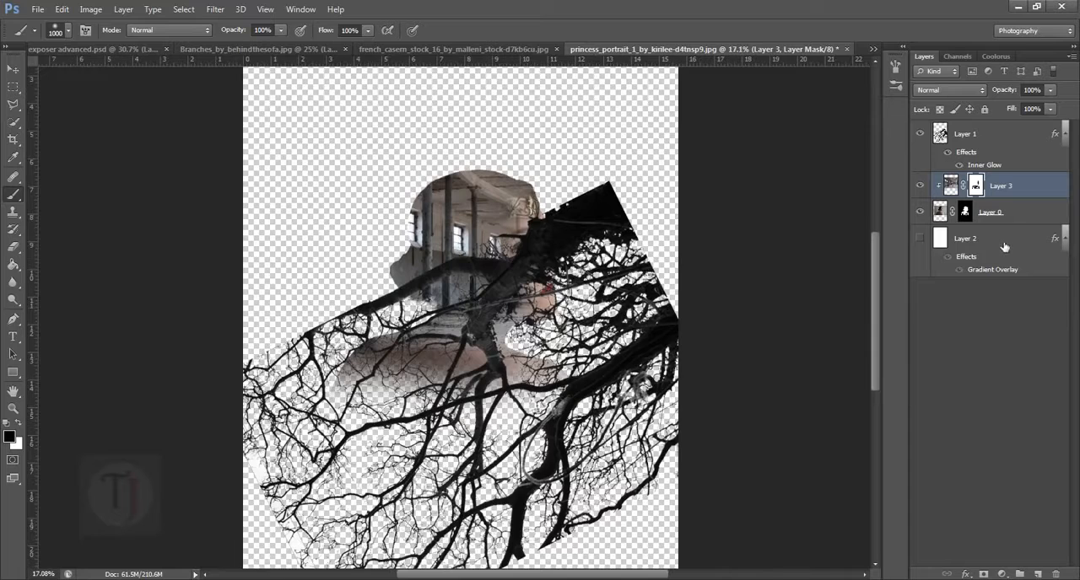
pyautogui.keyDown('ctrl'); pyautogui.click(966, 213); pyautogui.keyUp('ctrl')
pyautogui.scroll(-3, 439, 313)
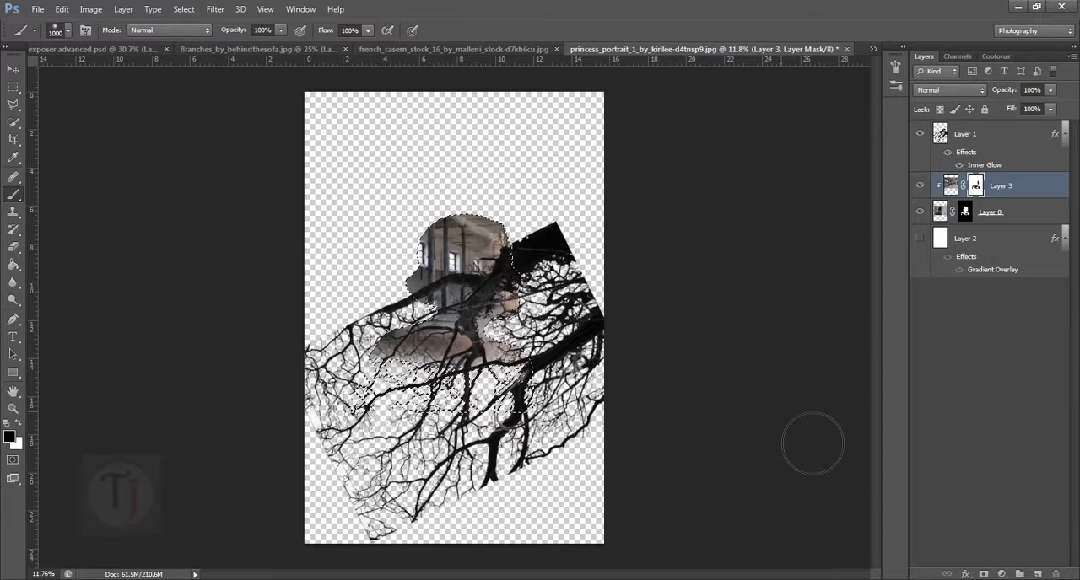
pyautogui.hotkey('ctrl', 'shift', 'i')
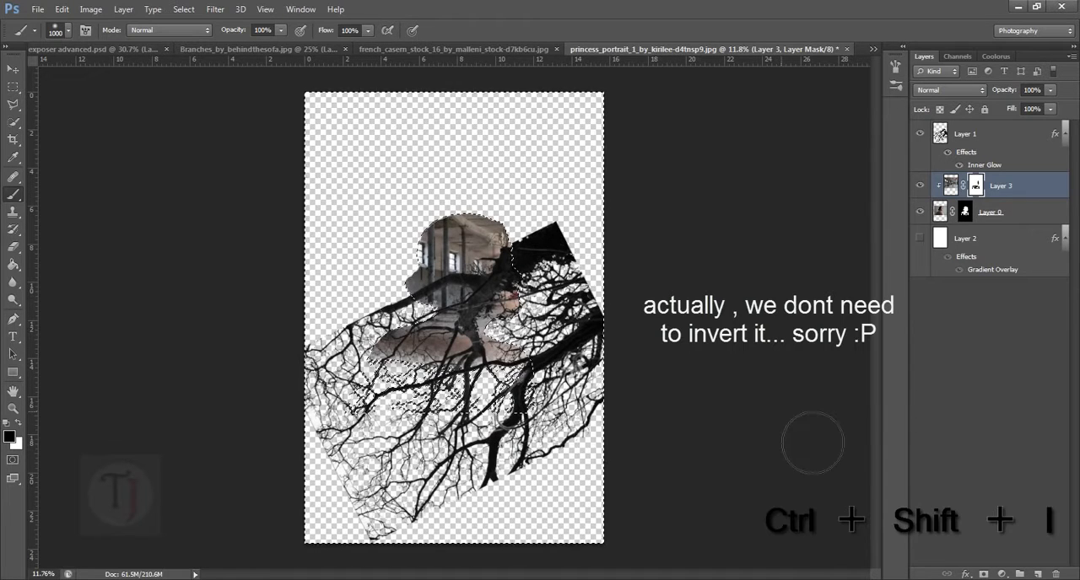
pyautogui.click(970, 140)
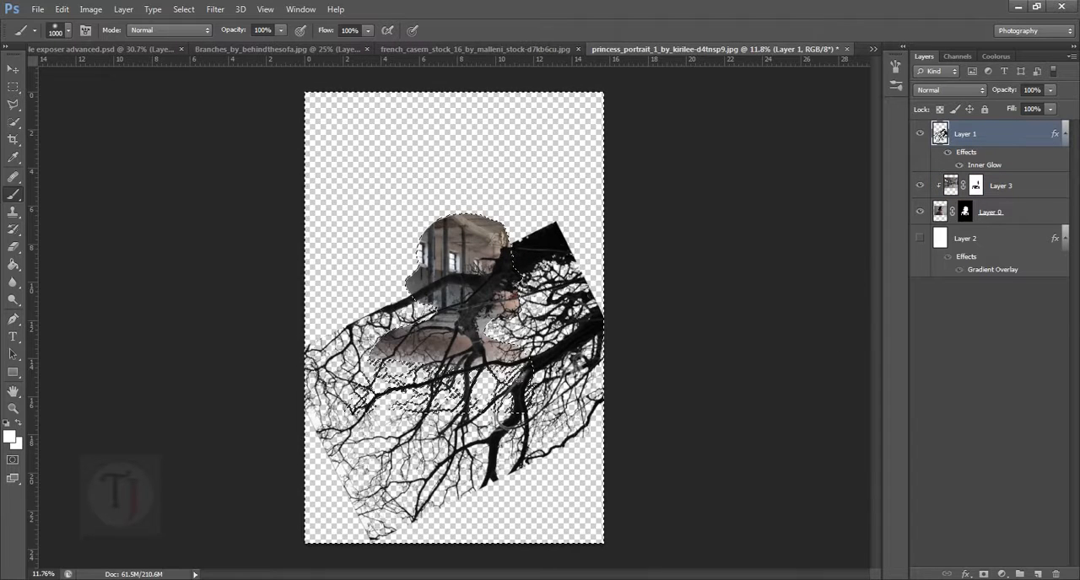
pyautogui.click(985, 574)
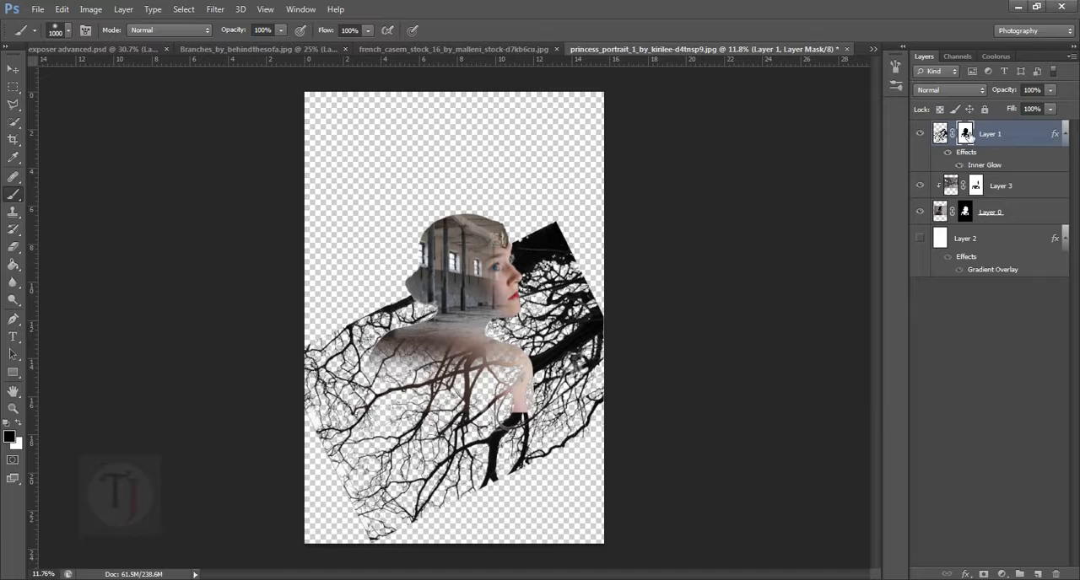
# - Invert the branches layer's mask to keep the branches only inside the woman's silhouette
pyautogui.scroll(3, 497, 390)
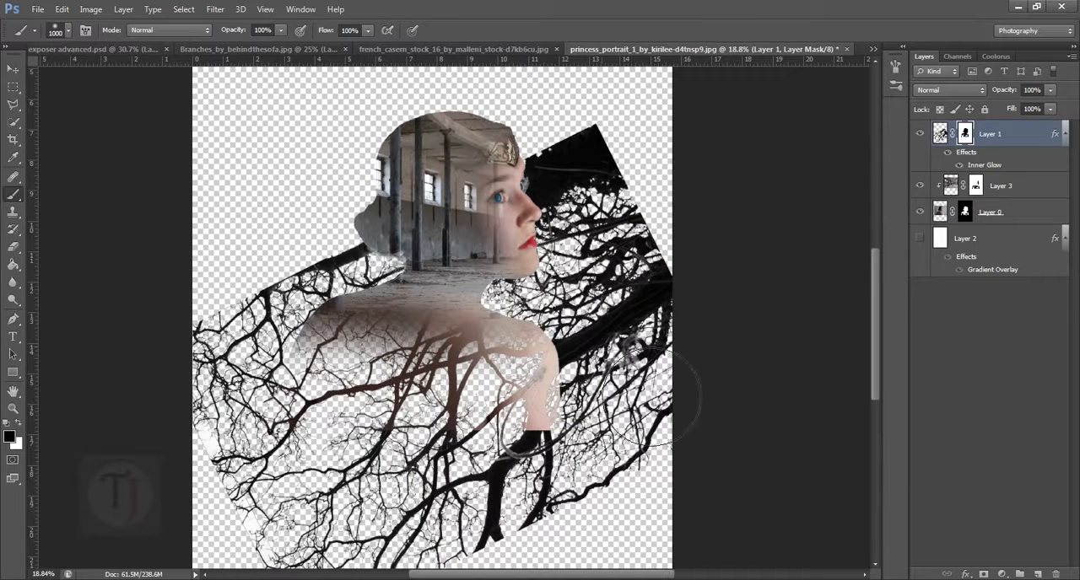
pyautogui.scroll(-2, 496, 340)
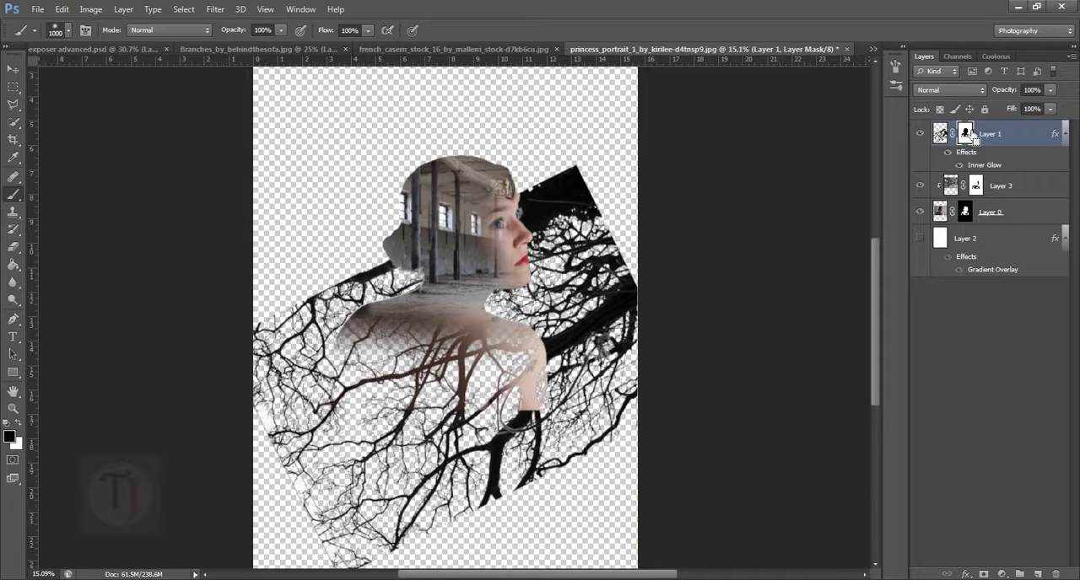
pyautogui.keyDown('shift'); pyautogui.click(971, 136); pyautogui.keyUp('shift')
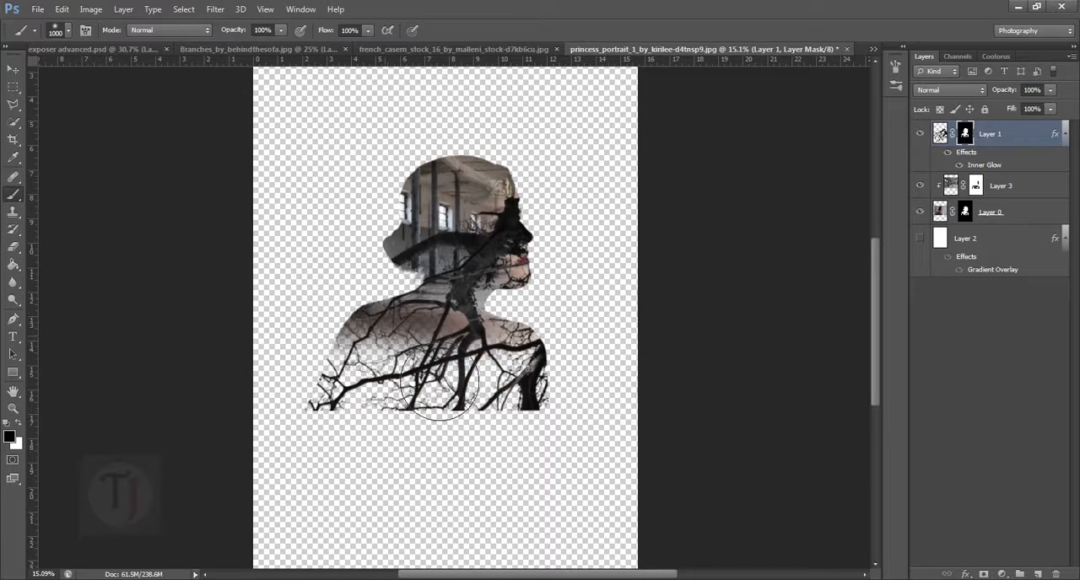
pyautogui.scroll(-1, 518, 302)
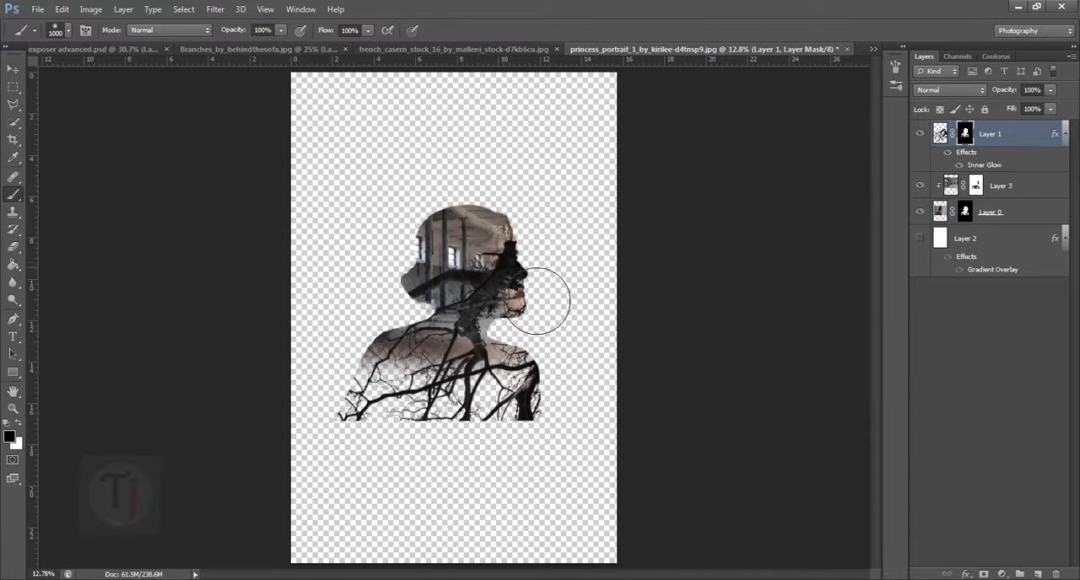
pyautogui.scroll(1, 493, 283)
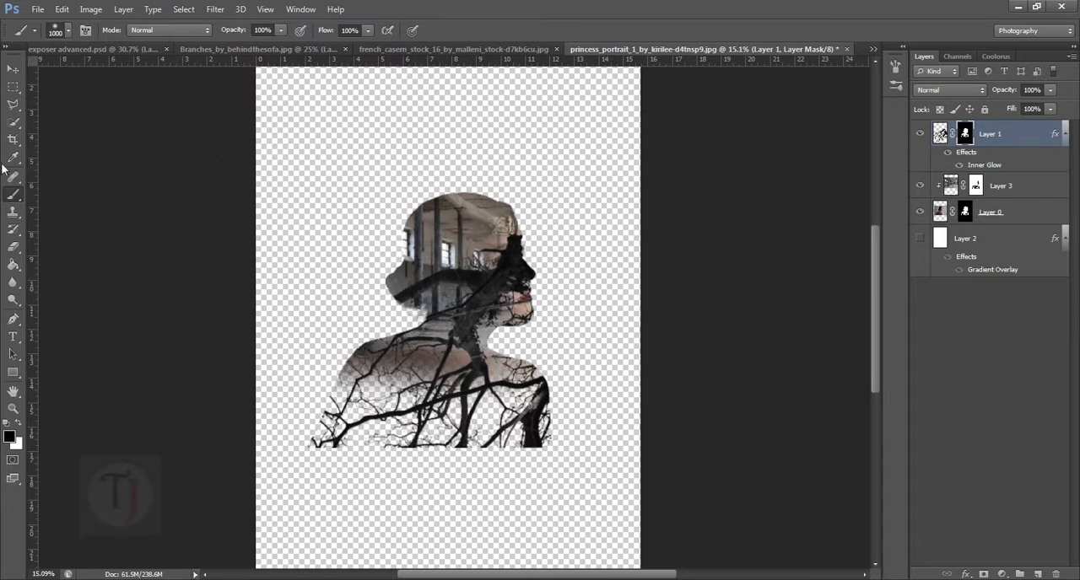
# - Paint black on the branches layer's mask over the woman's face with a 1000 px brush at 0% hardness
pyautogui.rightClick(18, 195)
pyautogui.click(65, 196)
pyautogui.moveTo(569, 261)
pyautogui.mouseDown()
pyautogui.moveTo(555, 270)
pyautogui.moveTo(570, 328)
pyautogui.moveTo(560, 313)
pyautogui.moveTo(603, 323)
pyautogui.moveTo(588, 268)
pyautogui.moveTo(550, 265)
pyautogui.mouseUp()
pyautogui.press('x')
pyautogui.press('x')
pyautogui.rightClick(552, 263)
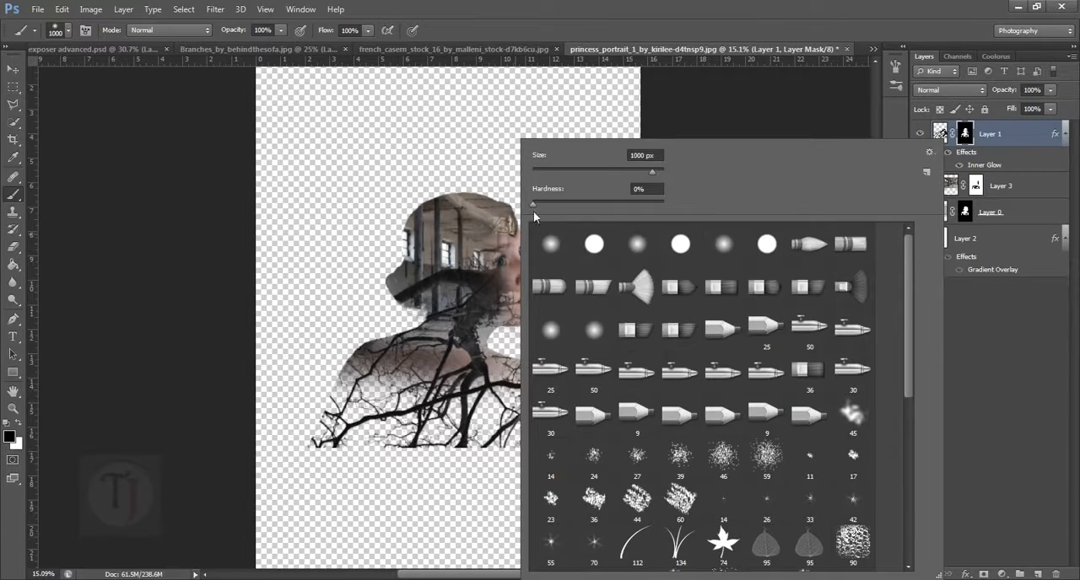
pyautogui.click(892, 114)
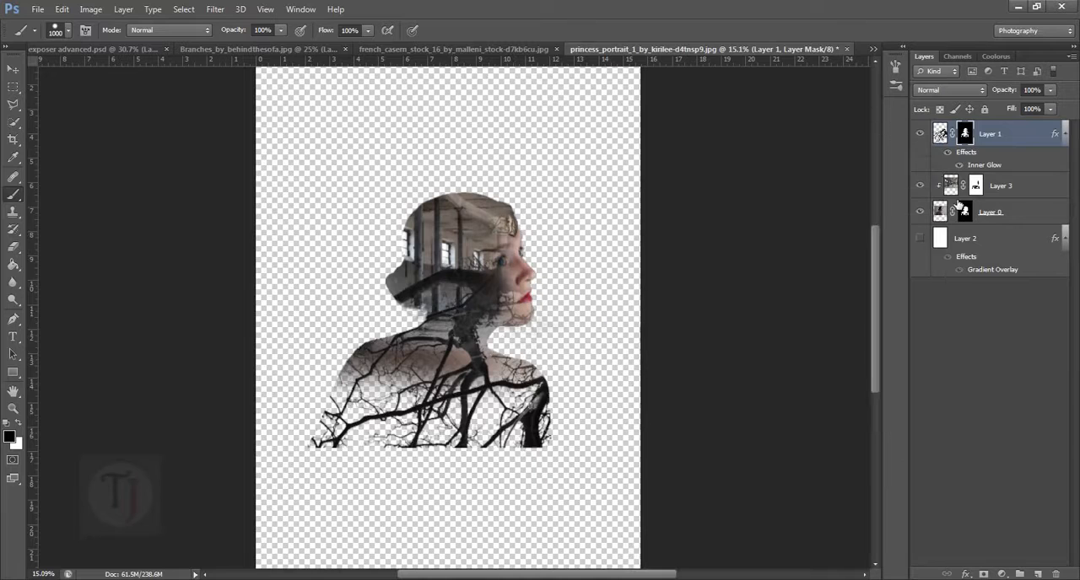
# - Load the woman's mask as a selection and paint the branches out of her head and neck with the soft black brush
pyautogui.keyDown('ctrl'); pyautogui.click(970, 214); pyautogui.keyUp('ctrl')
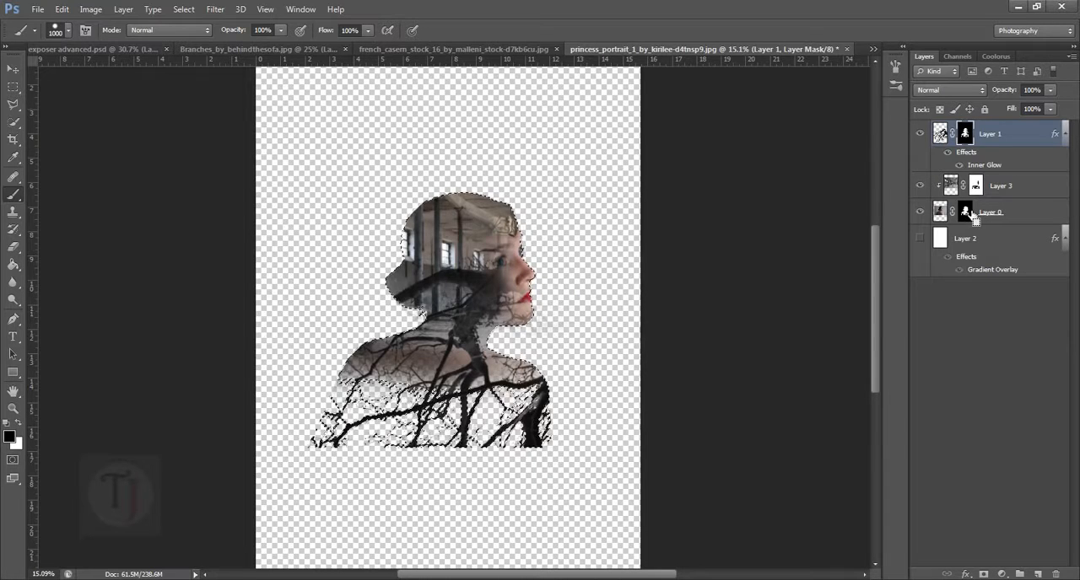
pyautogui.moveTo(523, 323); pyautogui.dragTo(493, 319)
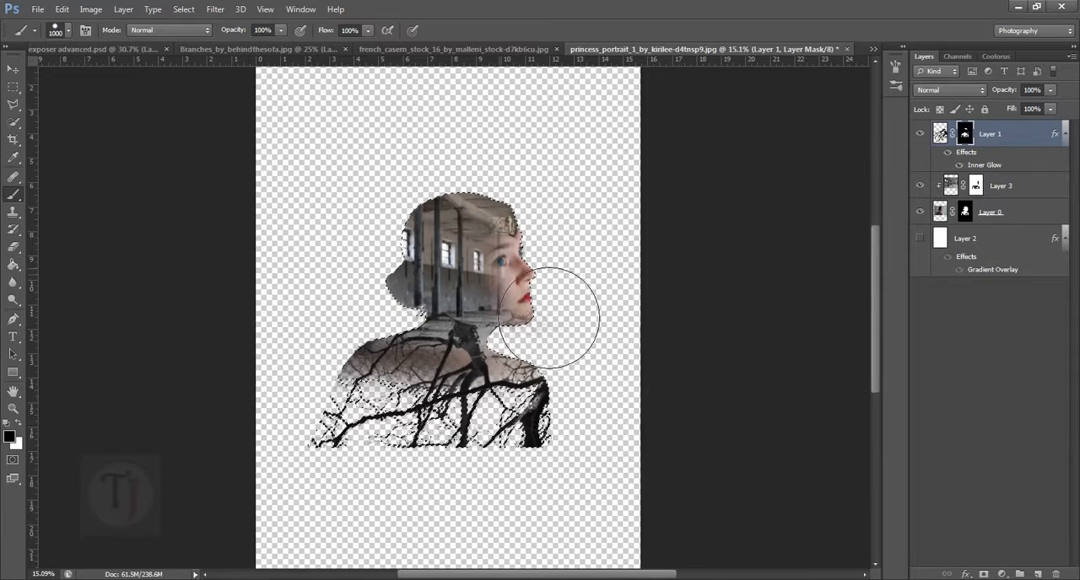
pyautogui.rightClick(472, 312)
pyautogui.moveTo(507, 204); pyautogui.dragTo(421, 206)
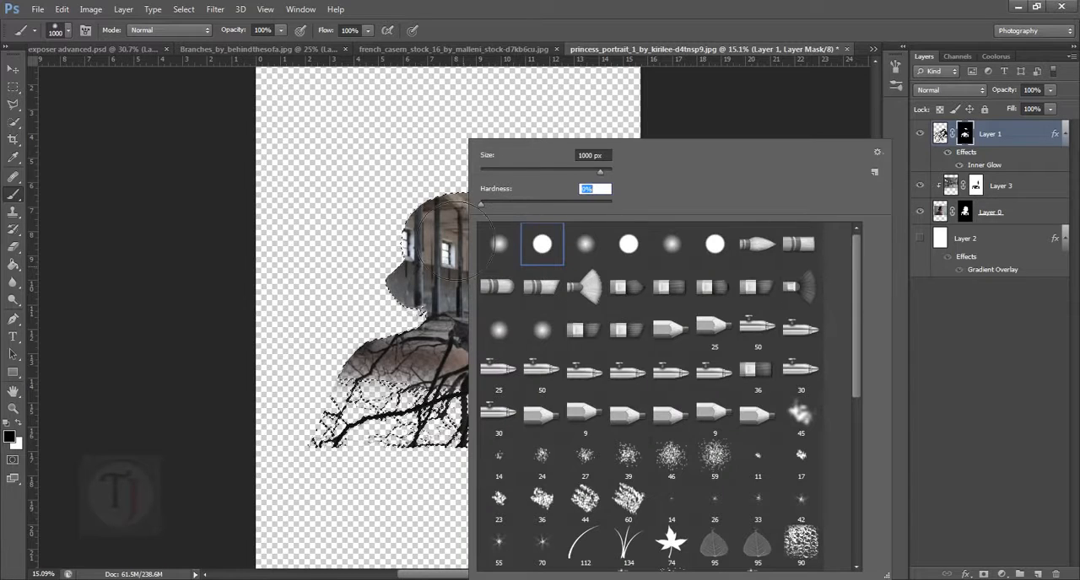
pyautogui.moveTo(401, 276)
pyautogui.mouseDown()
pyautogui.moveTo(582, 405)
pyautogui.moveTo(639, 478)
pyautogui.moveTo(670, 482)
pyautogui.moveTo(627, 470)
pyautogui.moveTo(586, 428)
pyautogui.moveTo(714, 467)
pyautogui.moveTo(700, 451)
pyautogui.moveTo(617, 436)
pyautogui.mouseUp()
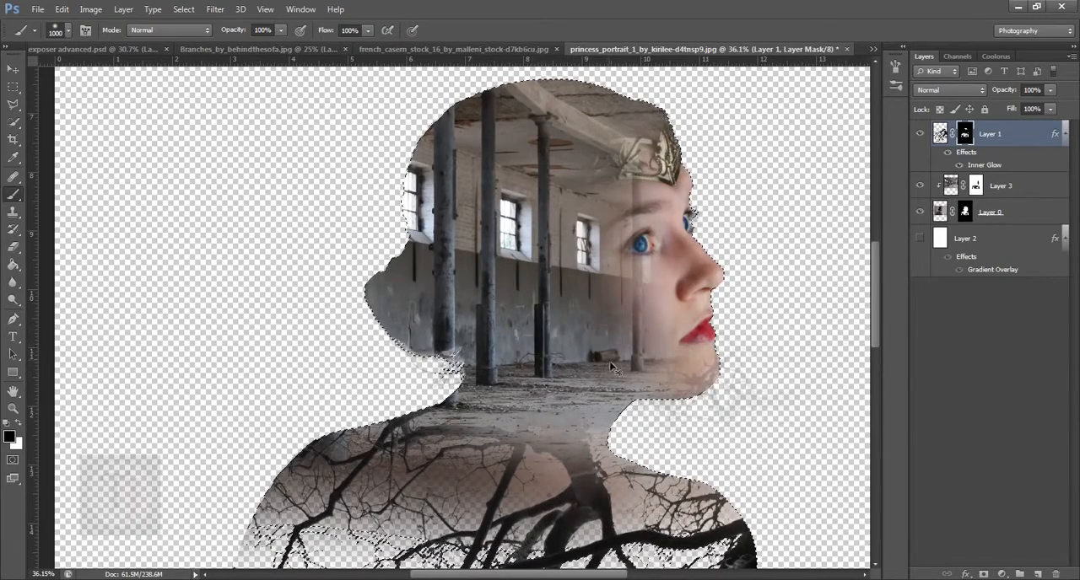
pyautogui.moveTo(609, 369)
pyautogui.mouseDown()
pyautogui.moveTo(576, 372)
pyautogui.moveTo(593, 405)
pyautogui.moveTo(562, 315)
pyautogui.moveTo(563, 356)
pyautogui.mouseUp()
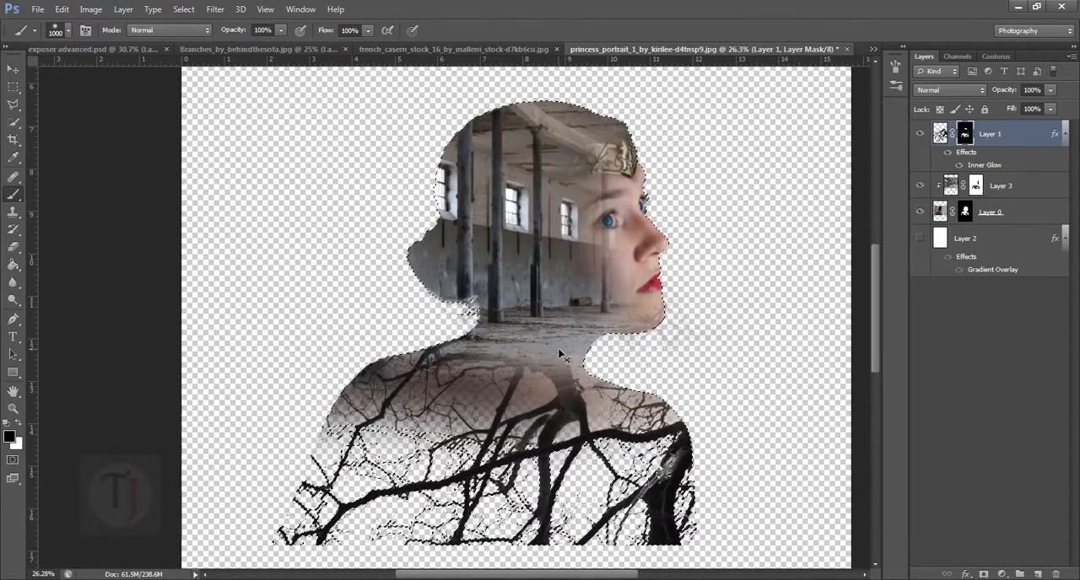
# - Deselect the silhouette and set the brush hardness to 100%
pyautogui.hotkey('ctrl', 'd')
pyautogui.moveTo(599, 396); pyautogui.dragTo(576, 398)
pyautogui.moveTo(578, 460); pyautogui.dragTo(555, 391)
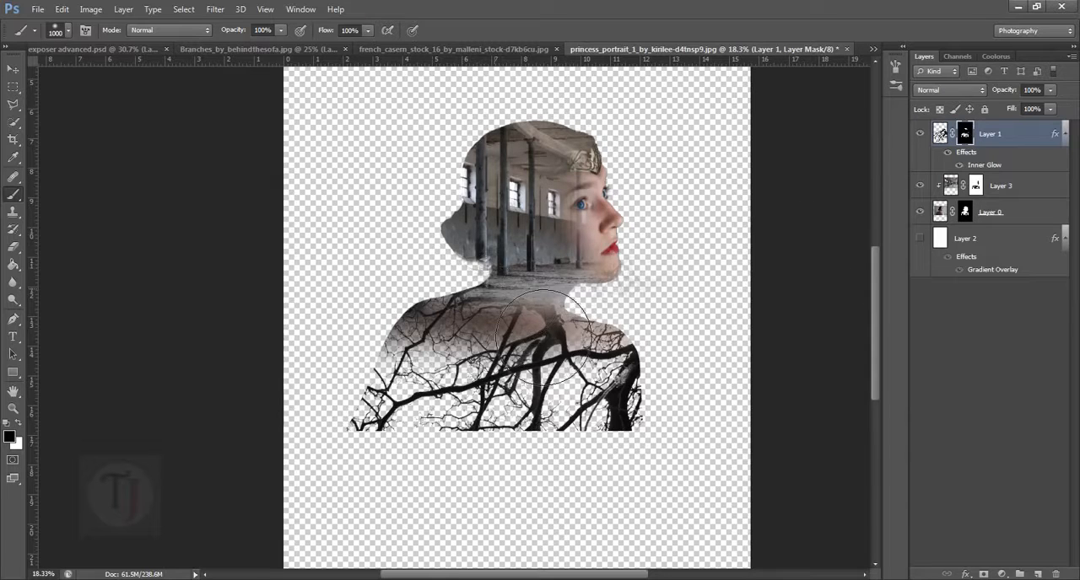
pyautogui.rightClick(500, 337)
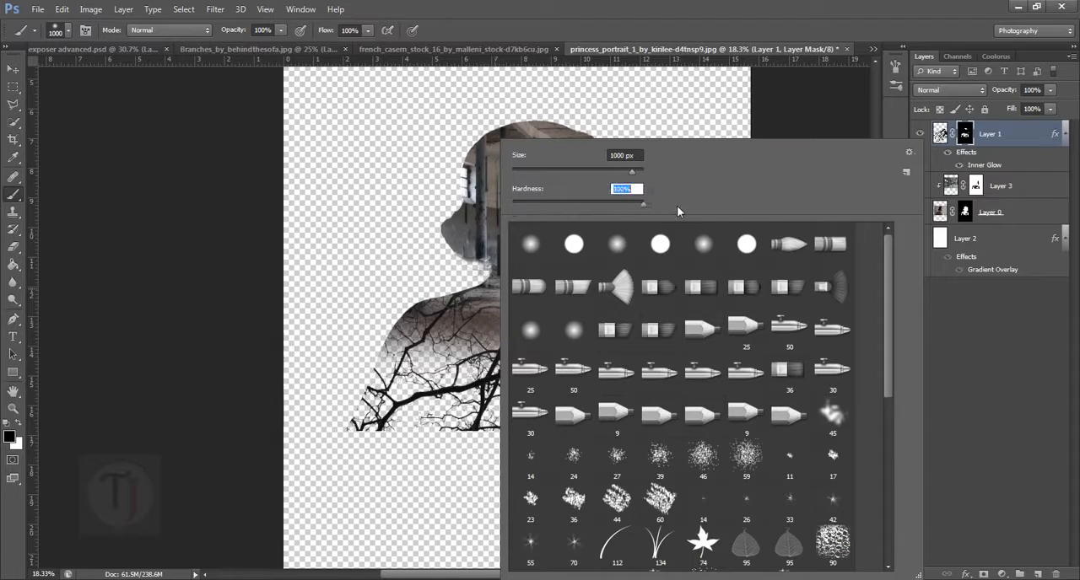
pyautogui.click(1061, 385)
pyautogui.moveTo(477, 343); pyautogui.dragTo(472, 286)
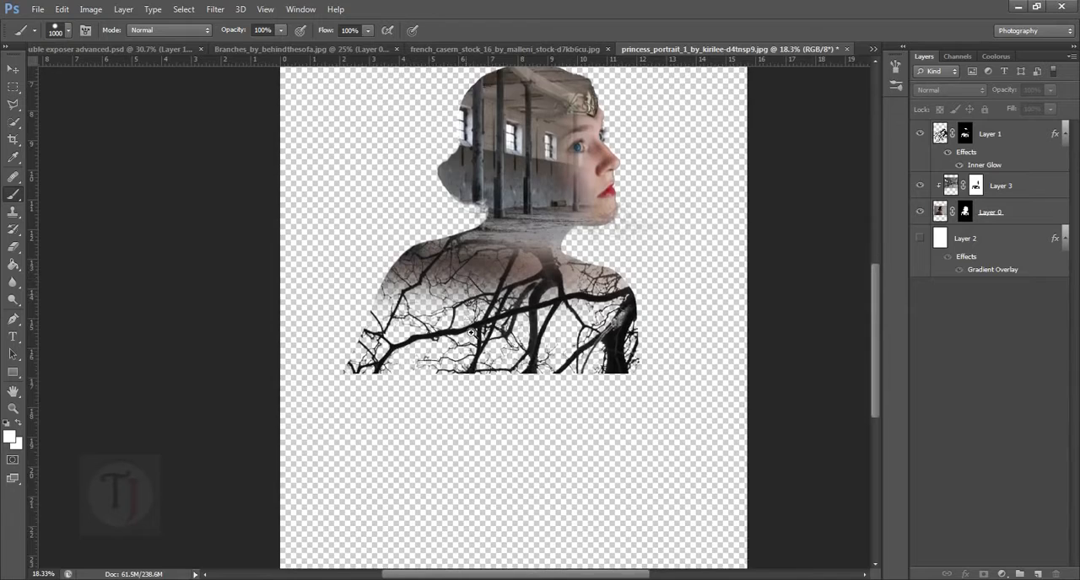
# - Paint white on Layer 1's mask with a 300 px brush to reveal branches just below the woman's back
pyautogui.moveTo(479, 408); pyautogui.dragTo(485, 412)
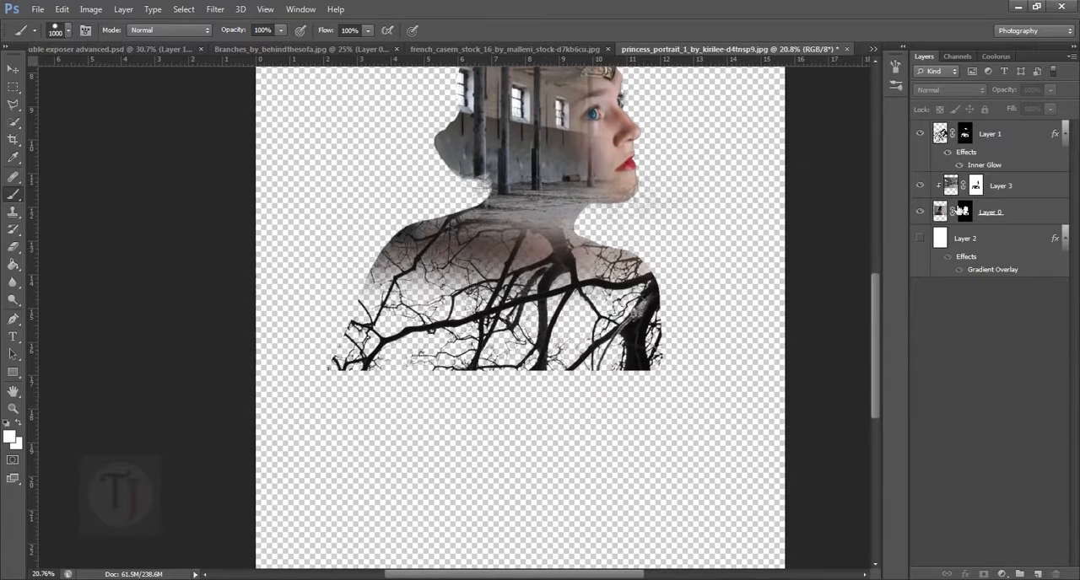
pyautogui.click(981, 145)
pyautogui.click(966, 135)
pyautogui.press('x')
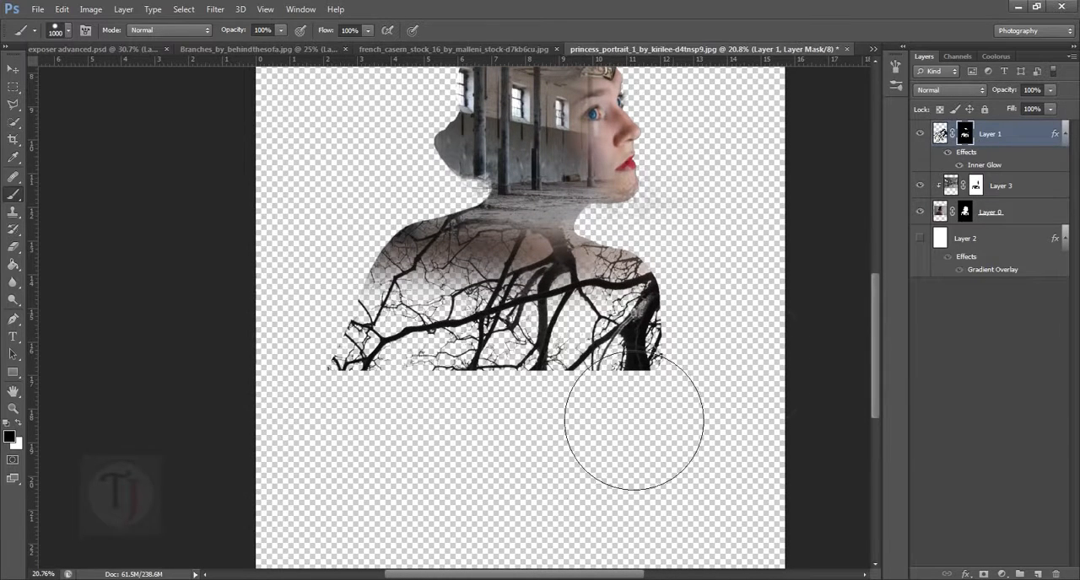
pyautogui.press('[')
pyautogui.press('[')
pyautogui.press('[')
pyautogui.press('[')
pyautogui.press('[')
pyautogui.press('[')
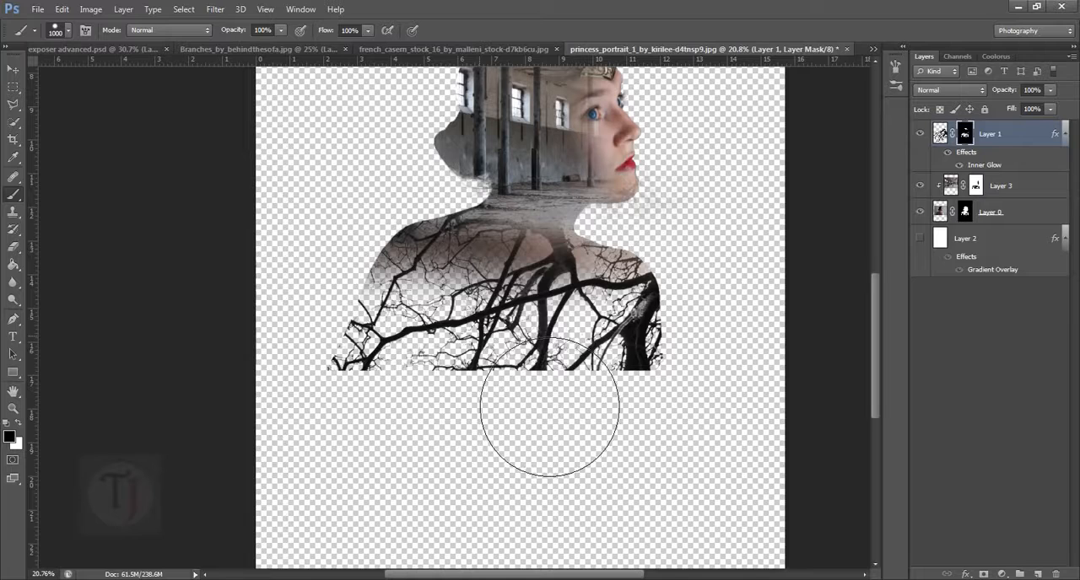
pyautogui.press('[')
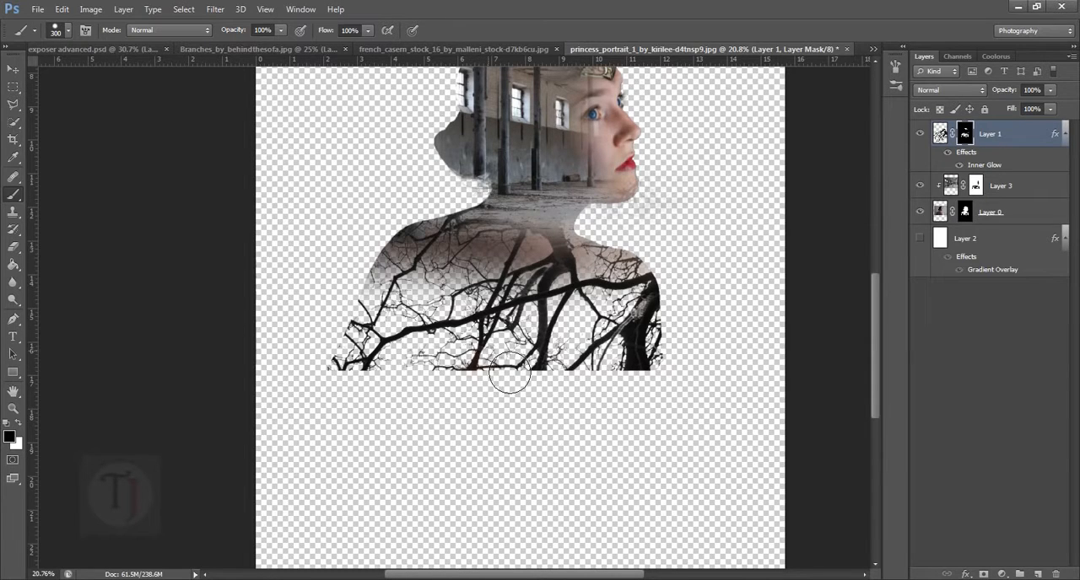
pyautogui.press('x')
pyautogui.moveTo(496, 392); pyautogui.dragTo(476, 439)
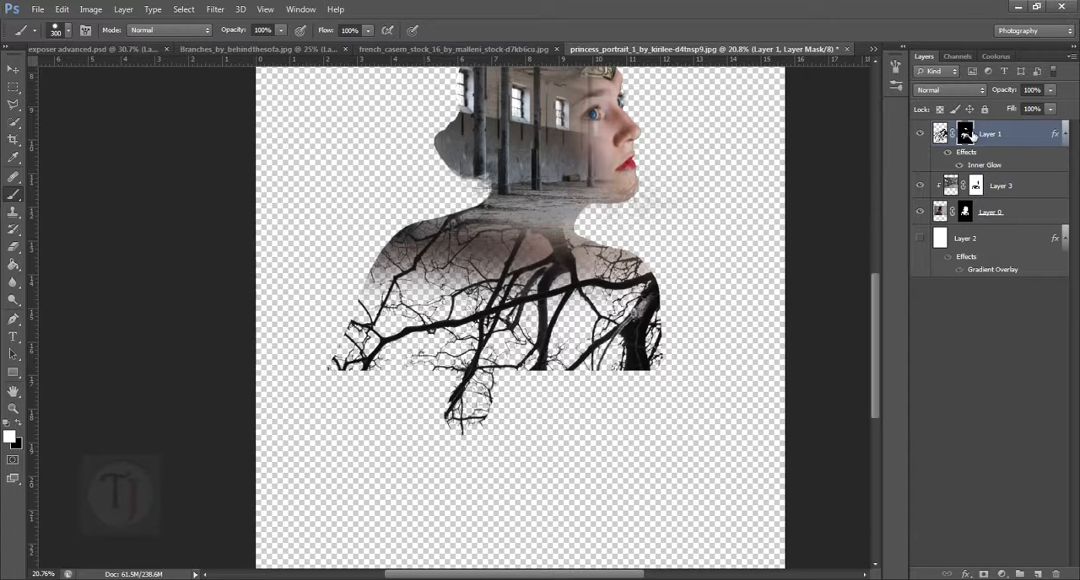
# - Extend the revealed branches across the full width below the torso, enlarging the white brush from 400 to 1000 px
pyautogui.press(']')
pyautogui.press(']')
pyautogui.press(']')
pyautogui.press(']')
pyautogui.press(']')
pyautogui.press(']')
pyautogui.press(']')
pyautogui.press(']')
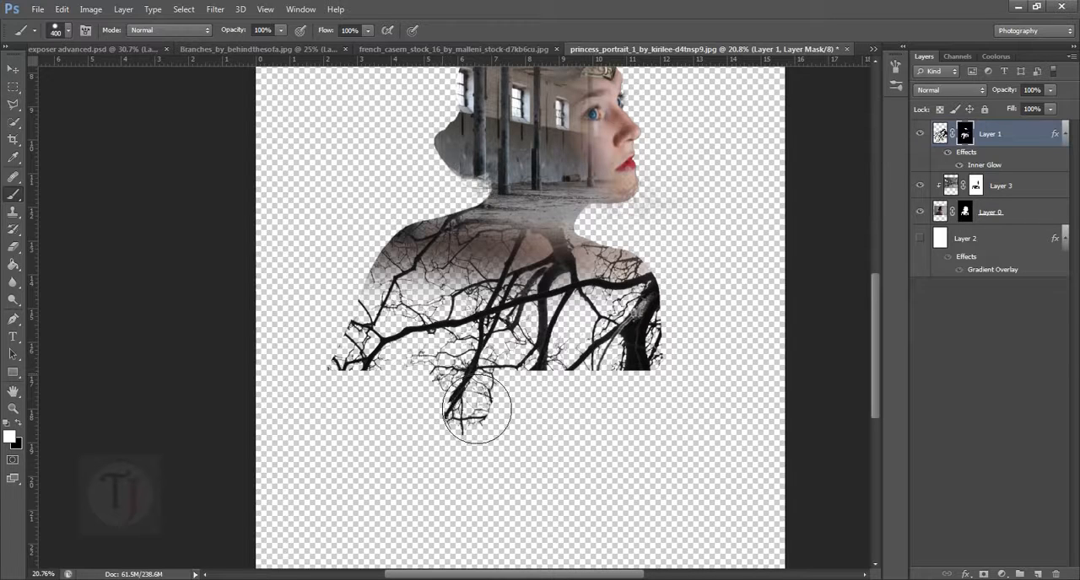
pyautogui.moveTo(518, 465)
pyautogui.mouseDown()
pyautogui.moveTo(582, 477)
pyautogui.moveTo(639, 453)
pyautogui.moveTo(638, 482)
pyautogui.moveTo(578, 513)
pyautogui.moveTo(445, 462)
pyautogui.mouseUp()
pyautogui.press('[')
pyautogui.press('[')
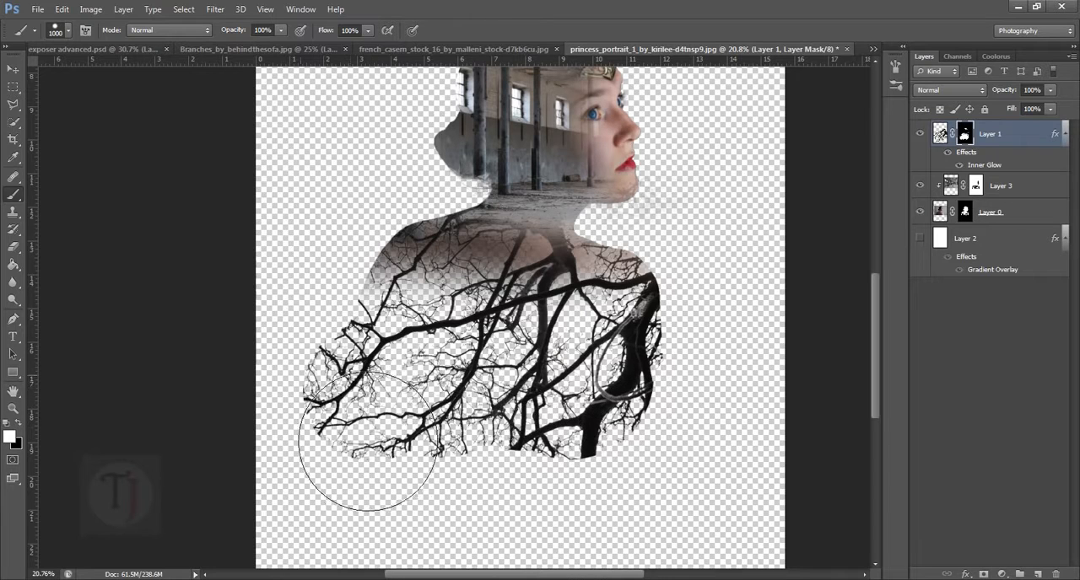
# - Trim the lower edge of the branches into an irregular outline by painting black on the mask with a 600 px brush
pyautogui.press('[')
pyautogui.press('[')
pyautogui.press('[')
pyautogui.press('[')
pyautogui.moveTo(326, 434)
pyautogui.mouseDown()
pyautogui.moveTo(338, 415)
pyautogui.moveTo(300, 359)
pyautogui.moveTo(342, 393)
pyautogui.moveTo(422, 499)
pyautogui.moveTo(509, 506)
pyautogui.moveTo(530, 466)
pyautogui.moveTo(489, 459)
pyautogui.mouseUp()
pyautogui.press('x')
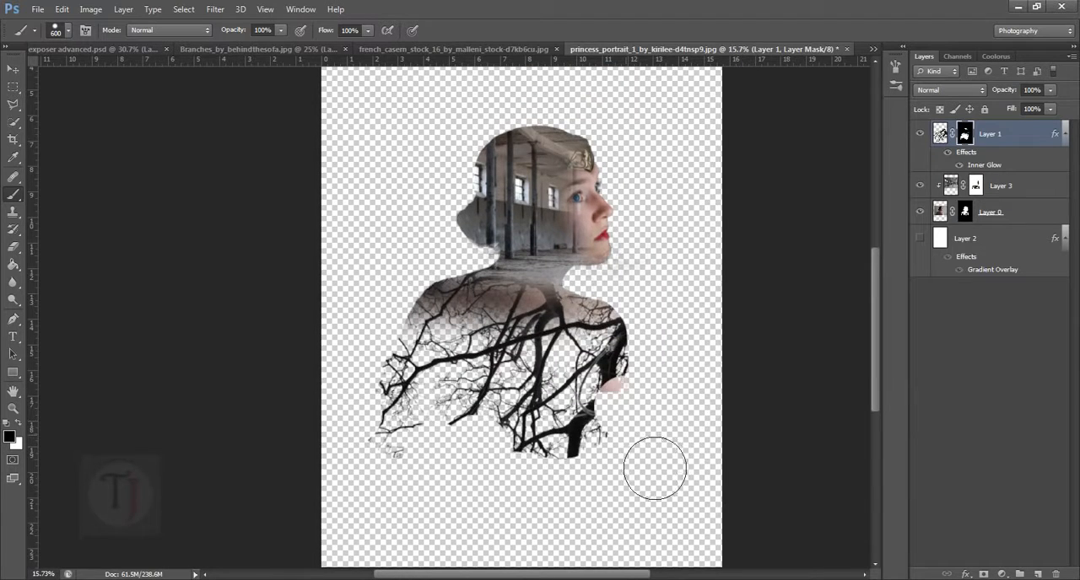
# - Refine the lower branches by alternating white and black strokes on the mask, restoring the arm area and removing the trunk beneath it
pyautogui.press('x')
pyautogui.moveTo(622, 419); pyautogui.dragTo(655, 460)
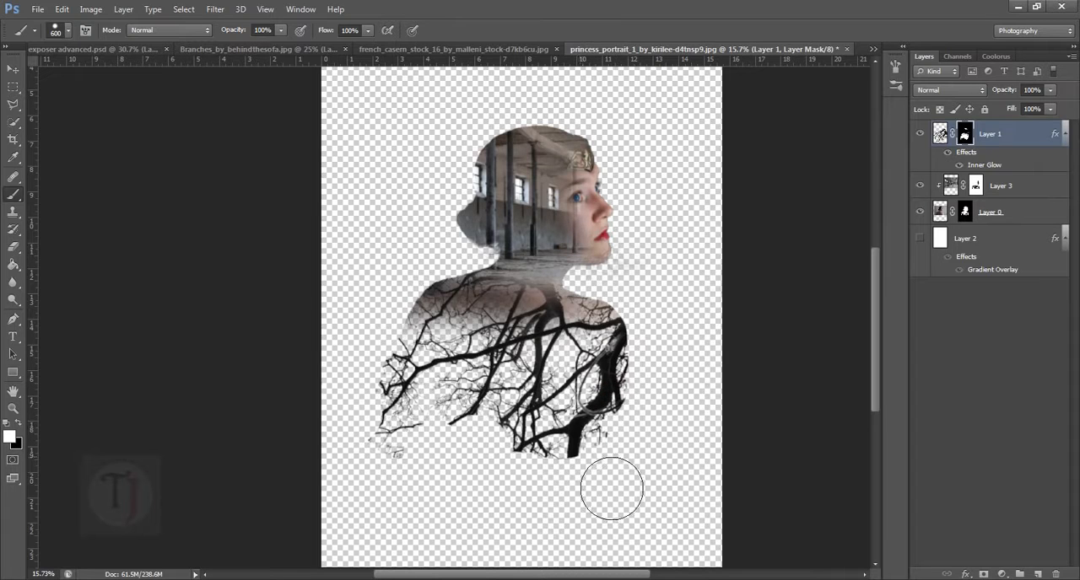
pyautogui.press('x')
pyautogui.moveTo(613, 489)
pyautogui.mouseDown()
pyautogui.moveTo(617, 502)
pyautogui.moveTo(615, 492)
pyautogui.moveTo(631, 492)
pyautogui.mouseUp()
pyautogui.press('x')
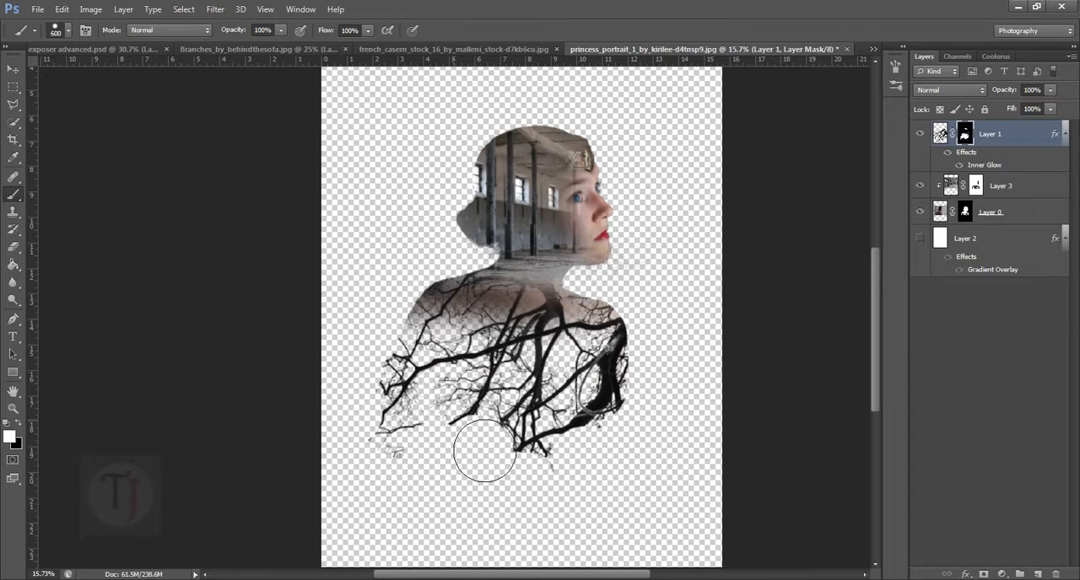
pyautogui.moveTo(478, 453)
pyautogui.mouseDown()
pyautogui.moveTo(446, 458)
pyautogui.moveTo(501, 453)
pyautogui.moveTo(530, 478)
pyautogui.moveTo(568, 475)
pyautogui.moveTo(512, 506)
pyautogui.moveTo(531, 487)
pyautogui.mouseUp()
pyautogui.press('x')
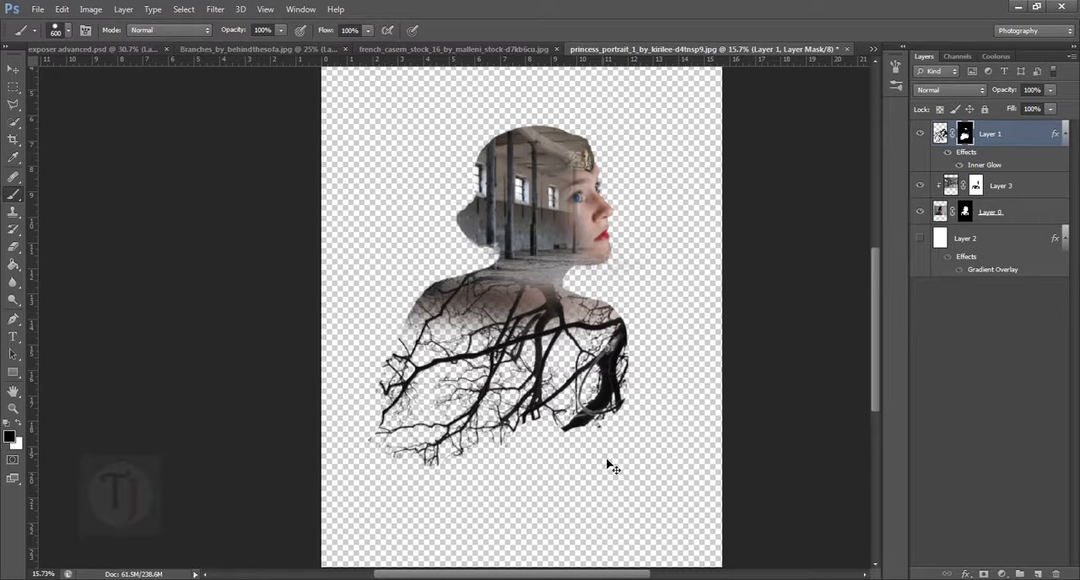
pyautogui.moveTo(611, 468)
pyautogui.mouseDown()
pyautogui.moveTo(583, 470)
pyautogui.moveTo(598, 477)
pyautogui.mouseUp()
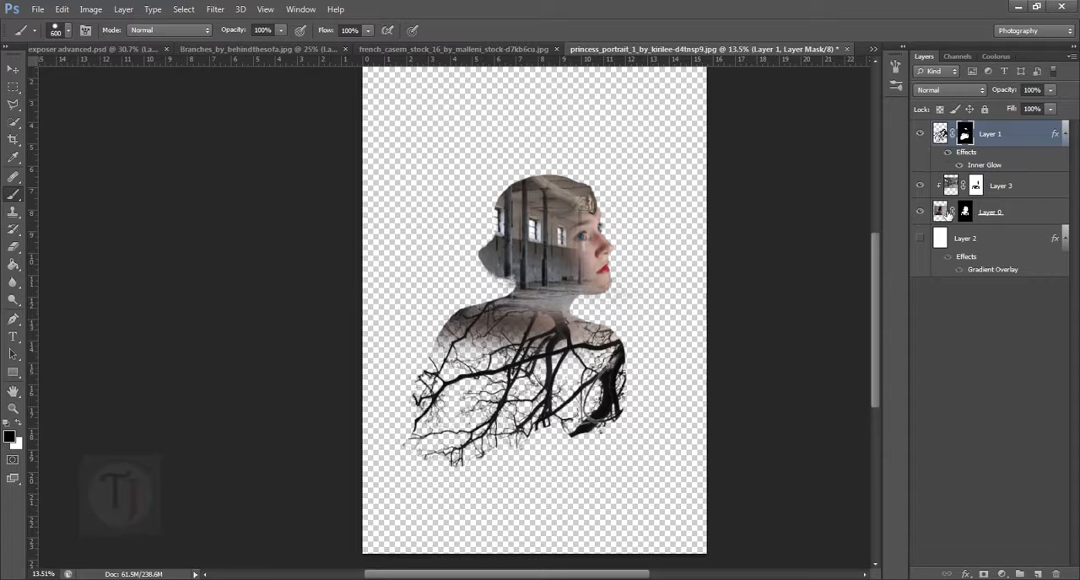
# - Duplicate the woman's layer, Layer 0, and move the copy to the top of the layer stack
pyautogui.click(1008, 214)
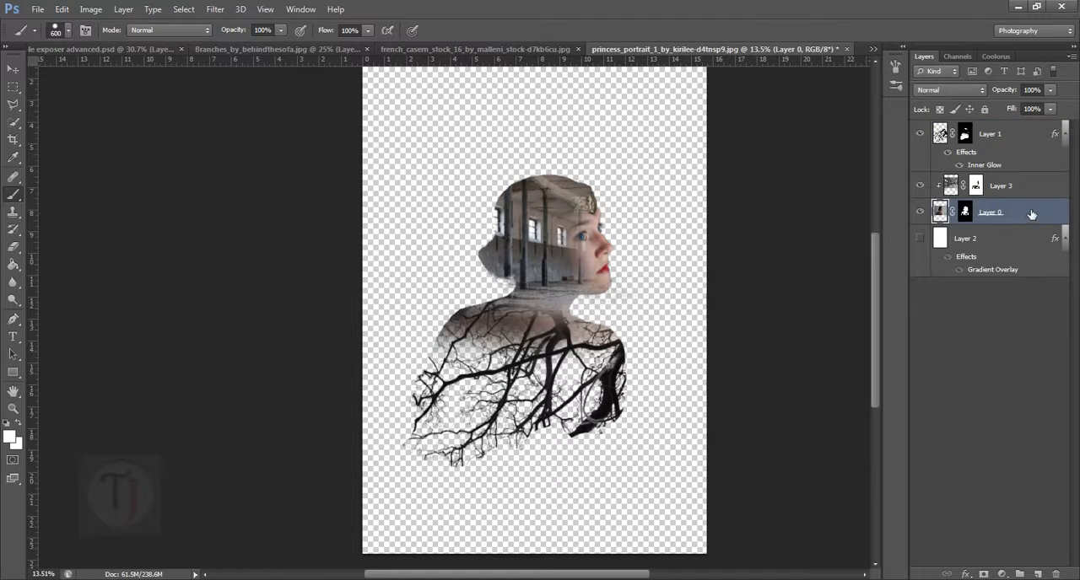
pyautogui.hotkey('ctrl', 'j')
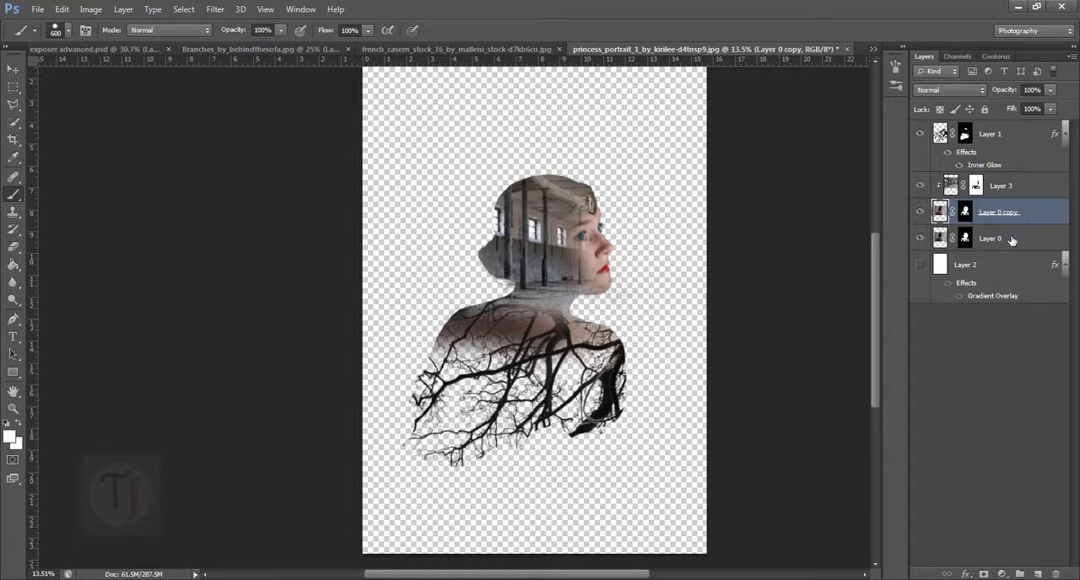
pyautogui.moveTo(1015, 218); pyautogui.dragTo(1004, 130)
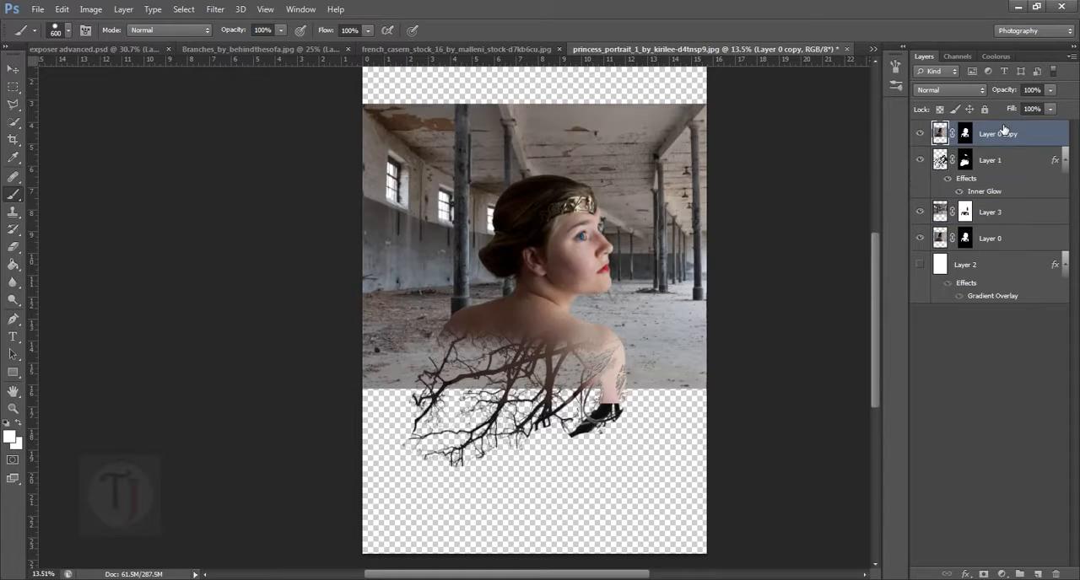
# - Clip the abandoned hall layer, Layer 3, to Layer 0 again
pyautogui.click(1034, 218)
pyautogui.rightClick(1037, 213)
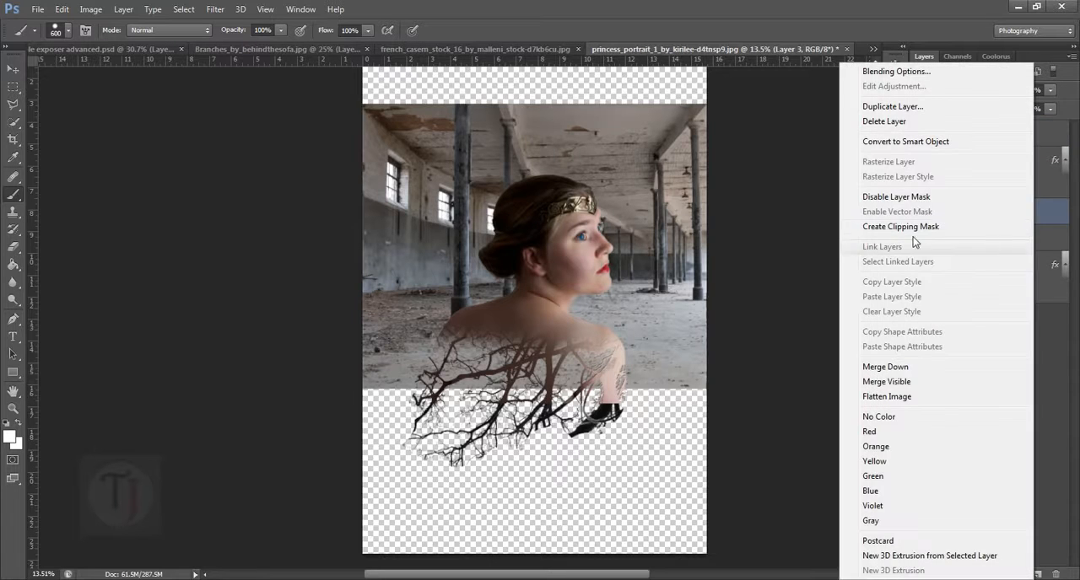
pyautogui.click(902, 226)
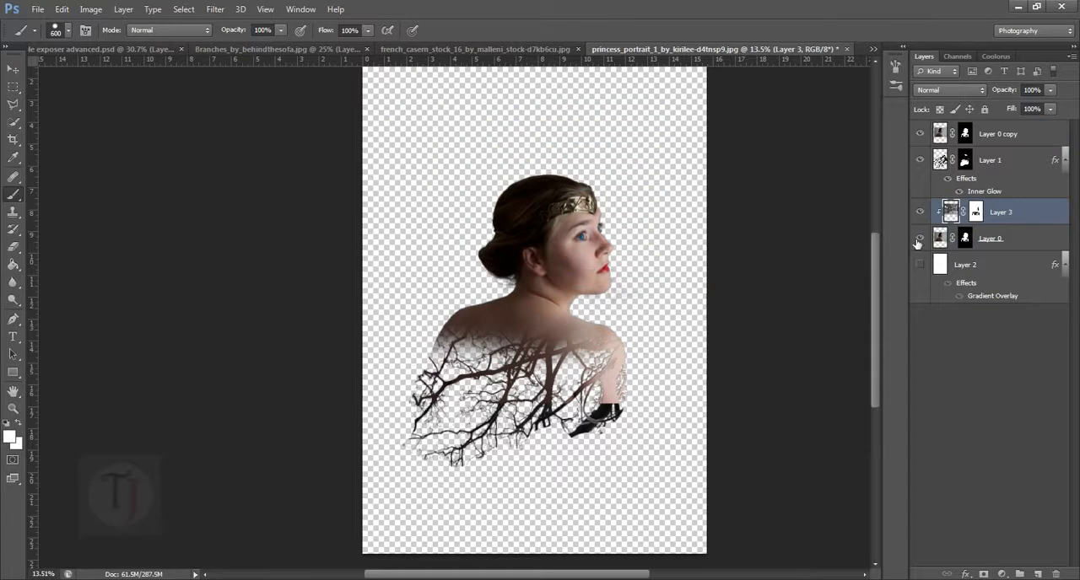
# - Toggle the visibility of Layer 0 copy to compare the composition with and without it, leaving it shown
pyautogui.click(920, 134)
pyautogui.click(920, 134)
pyautogui.click(920, 134)
pyautogui.click(1028, 168)
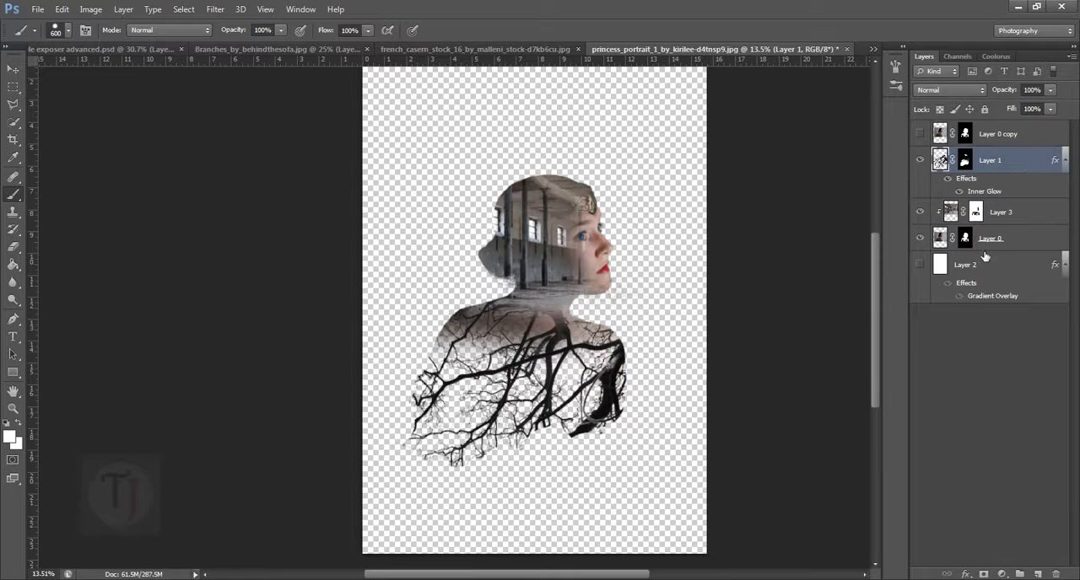
pyautogui.click(1013, 248)
pyautogui.click(994, 141)
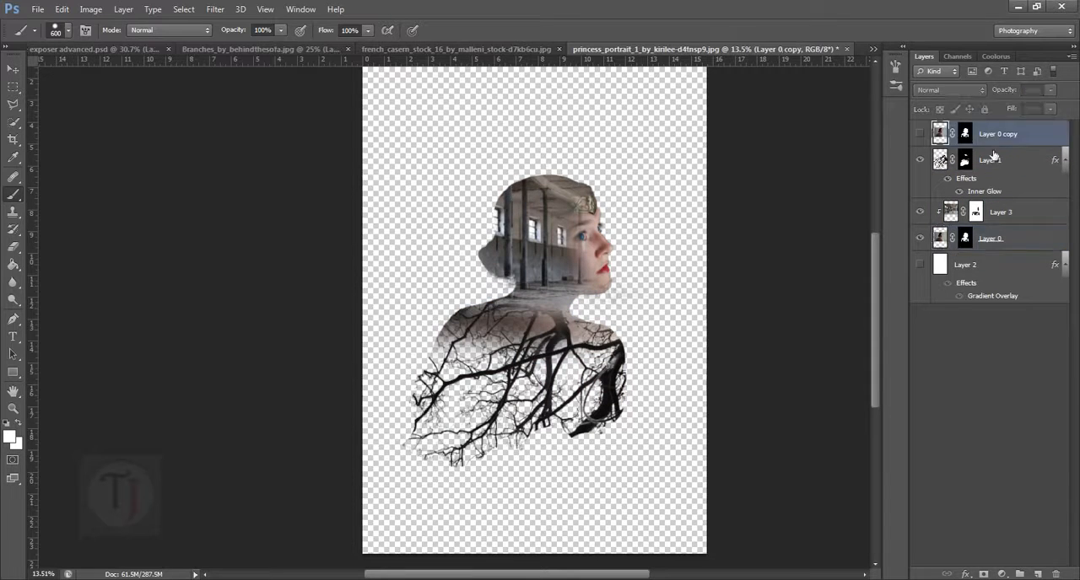
pyautogui.click(1002, 222)
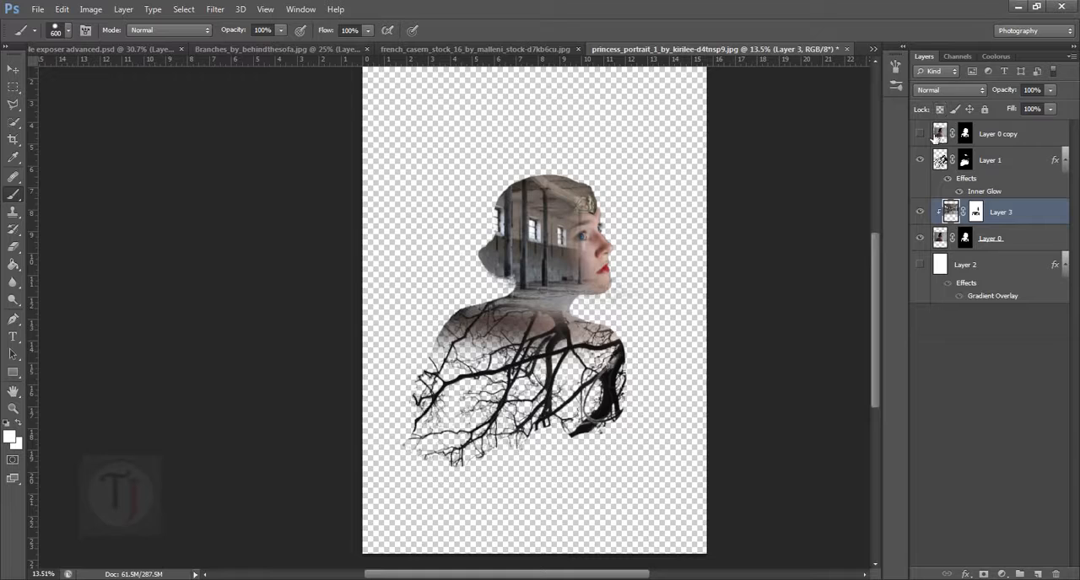
pyautogui.click(920, 134)
# - Set the blend mode of Layer 0 copy to Screen
pyautogui.click(945, 135)
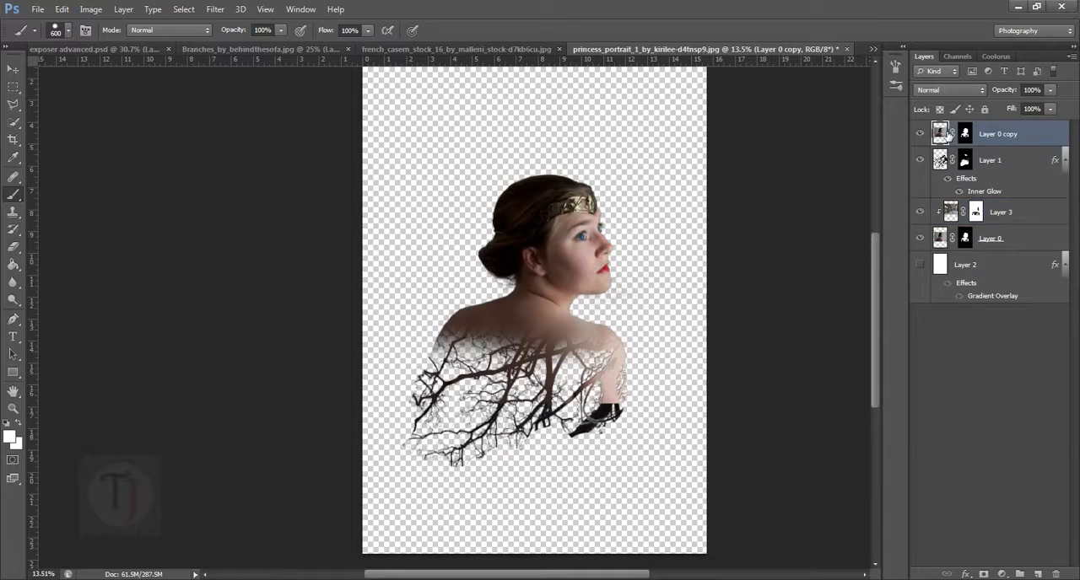
pyautogui.click(949, 89)
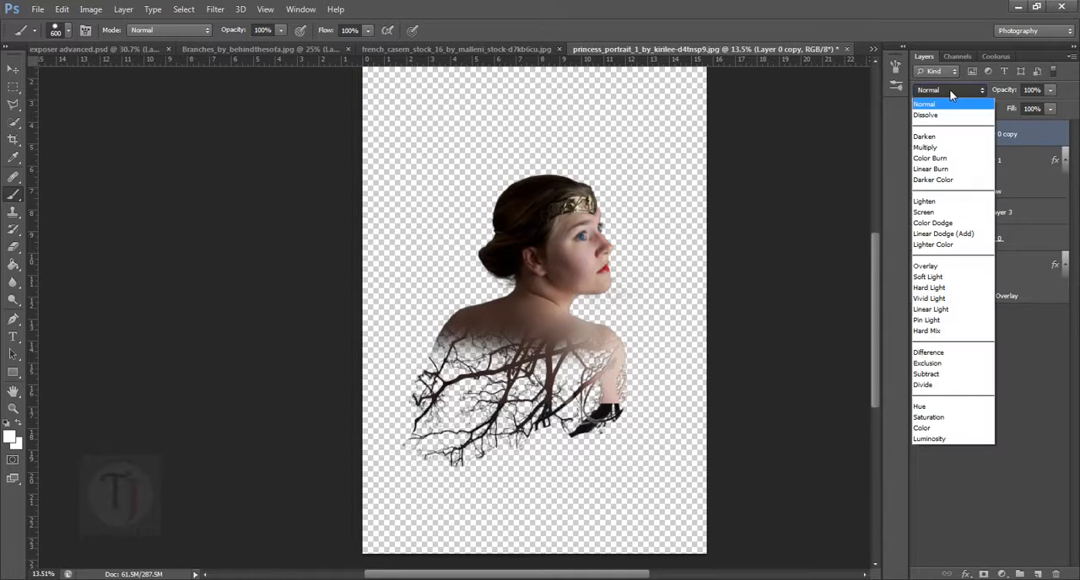
pyautogui.click(945, 214)
pyautogui.moveTo(595, 299); pyautogui.dragTo(563, 299)
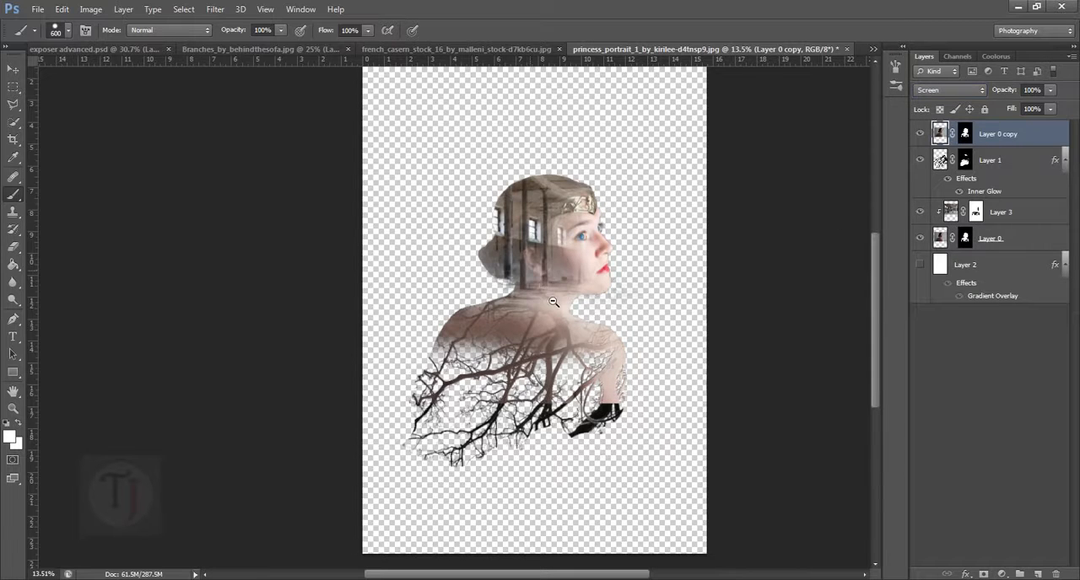
pyautogui.scroll(2, 552, 302)
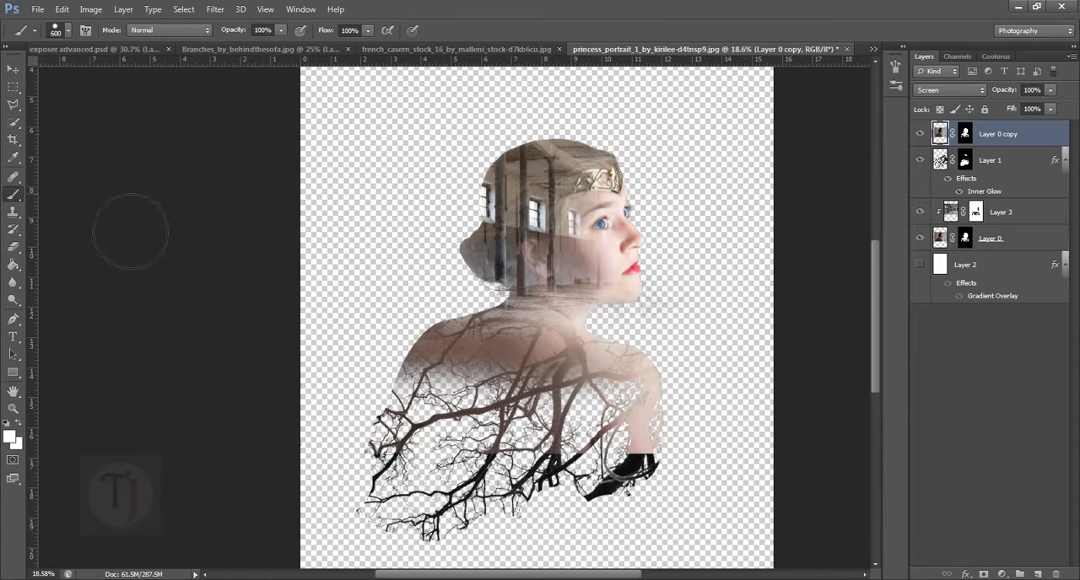
# - Paint black on Layer 0 copy's mask over the hair, neck, back and lower arm, switching to a soft 600 px brush
pyautogui.click(966, 134)
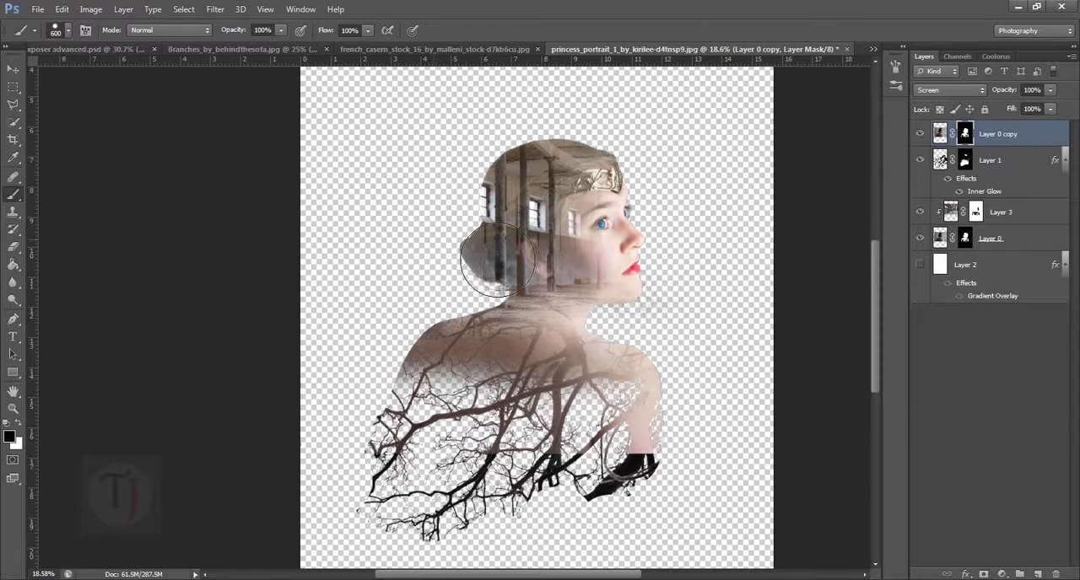
pyautogui.moveTo(503, 253)
pyautogui.mouseDown()
pyautogui.moveTo(508, 312)
pyautogui.moveTo(532, 316)
pyautogui.mouseUp()
pyautogui.rightClick(533, 304)
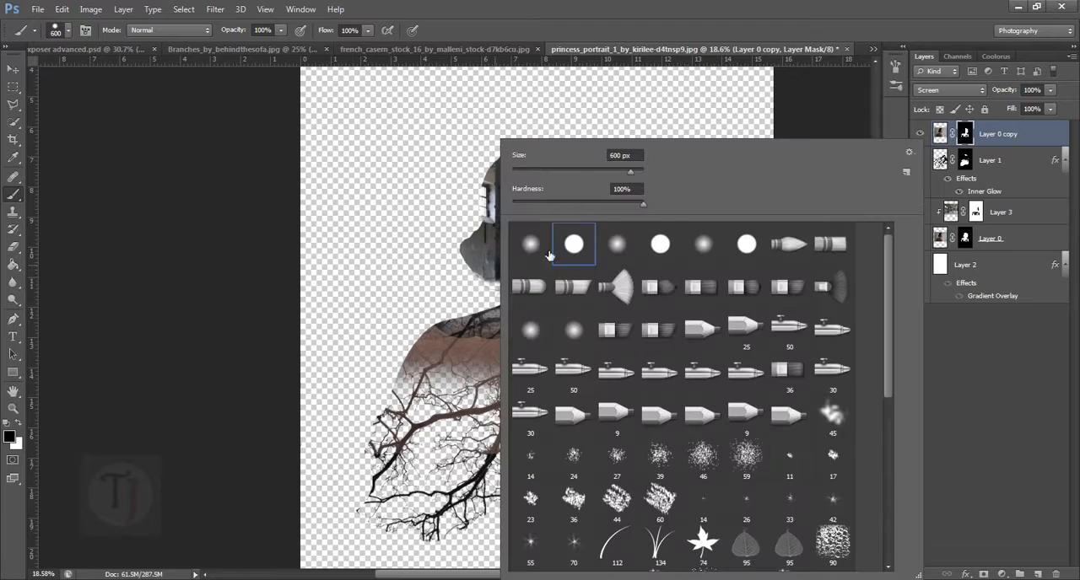
pyautogui.click(429, 243)
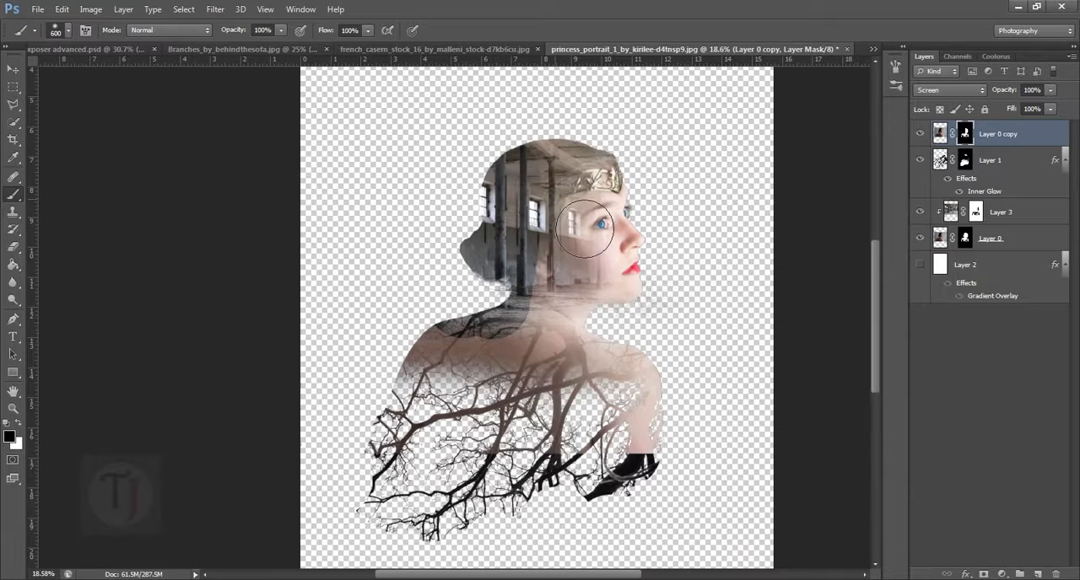
pyautogui.moveTo(584, 230)
pyautogui.mouseDown()
pyautogui.moveTo(578, 189)
pyautogui.moveTo(533, 354)
pyautogui.moveTo(443, 397)
pyautogui.moveTo(433, 414)
pyautogui.mouseUp()
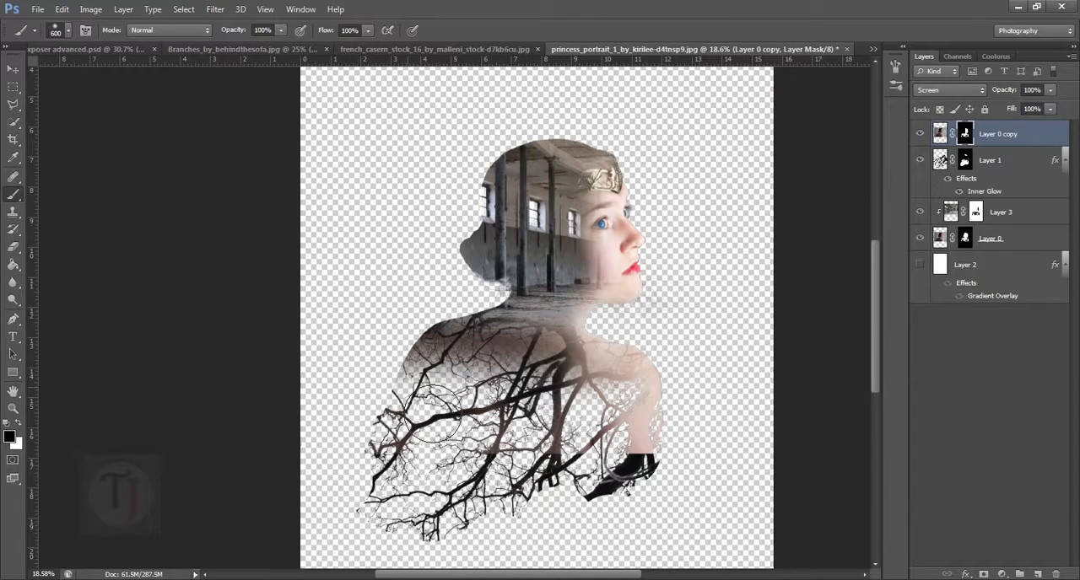
pyautogui.moveTo(683, 472); pyautogui.dragTo(581, 506)
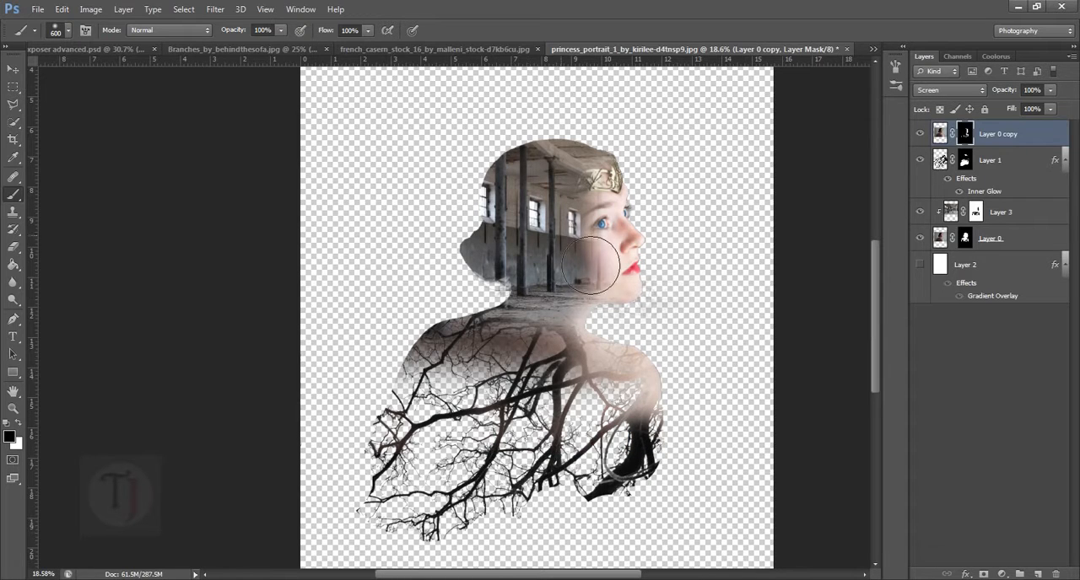
pyautogui.moveTo(605, 326); pyautogui.dragTo(602, 253)
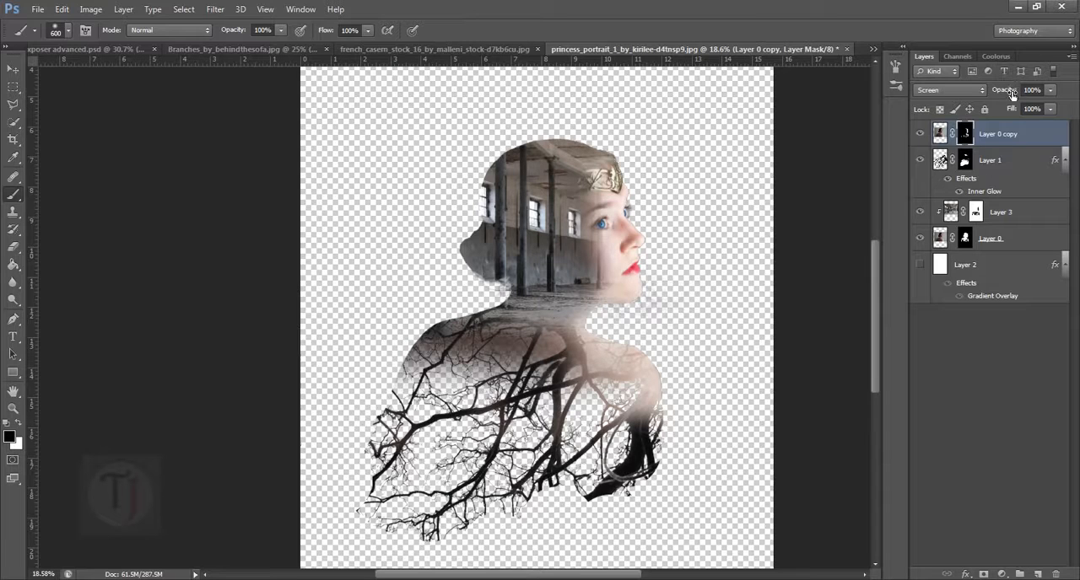
# - Lower the opacity of Layer 0 copy to 40%
pyautogui.moveTo(1012, 94); pyautogui.dragTo(905, 100)
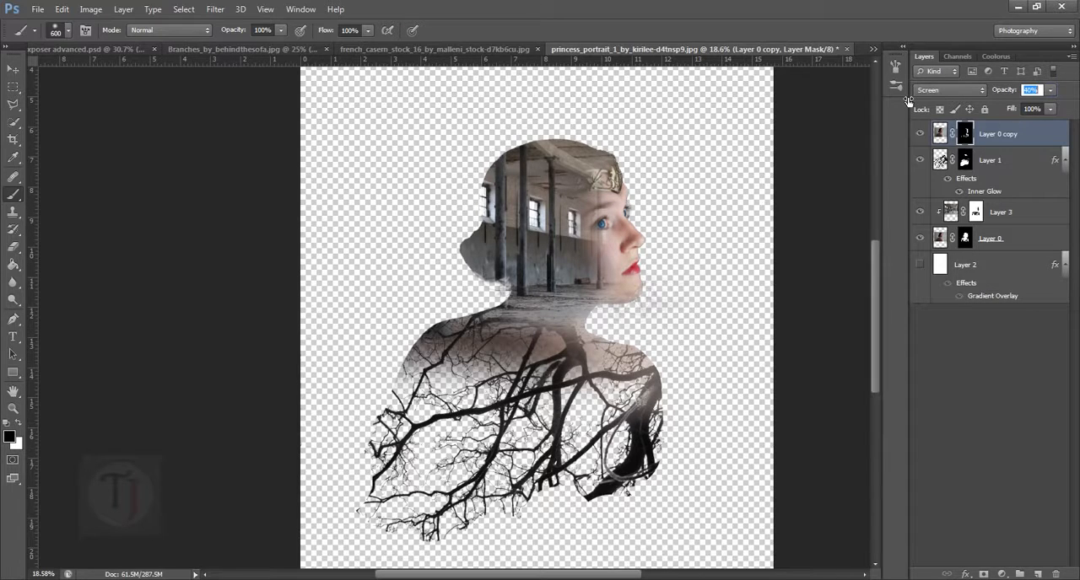
pyautogui.moveTo(714, 383); pyautogui.dragTo(700, 377)
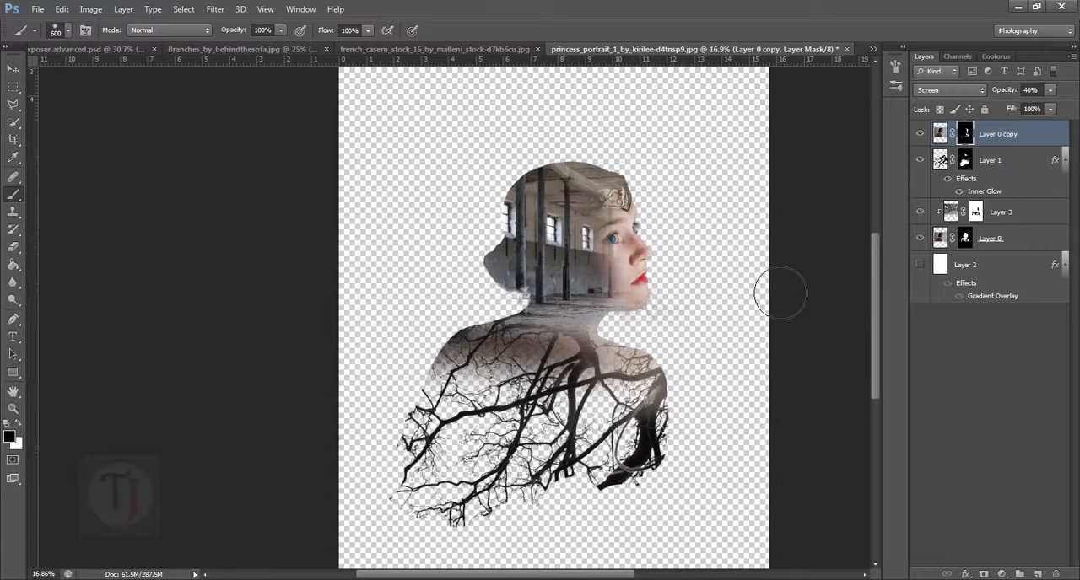
# - Select Layer 2 and show it again as the gradient background behind the portrait
pyautogui.scroll(-1, 777, 289)
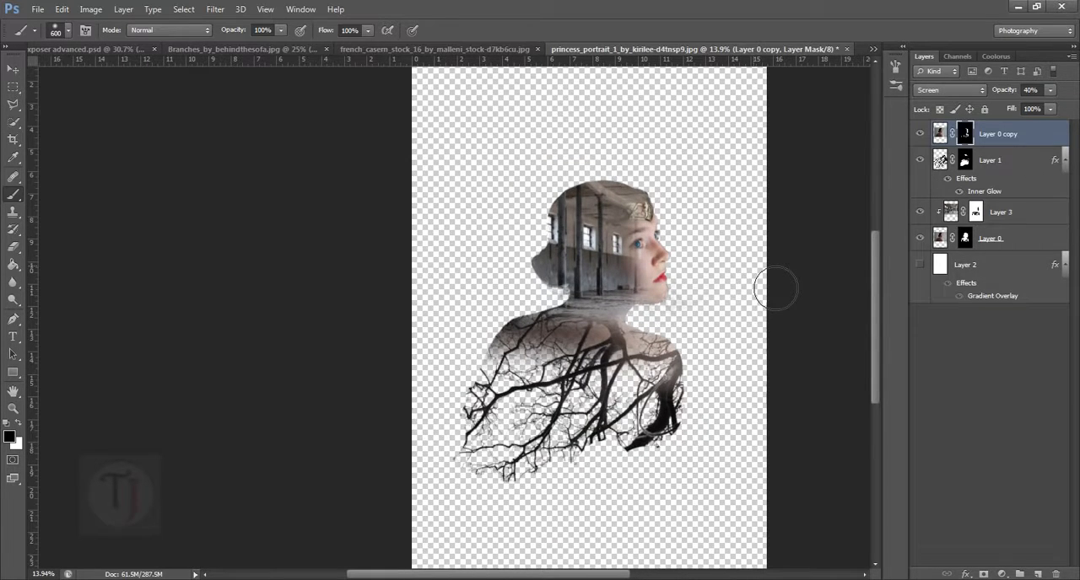
pyautogui.scroll(-2, 747, 282)
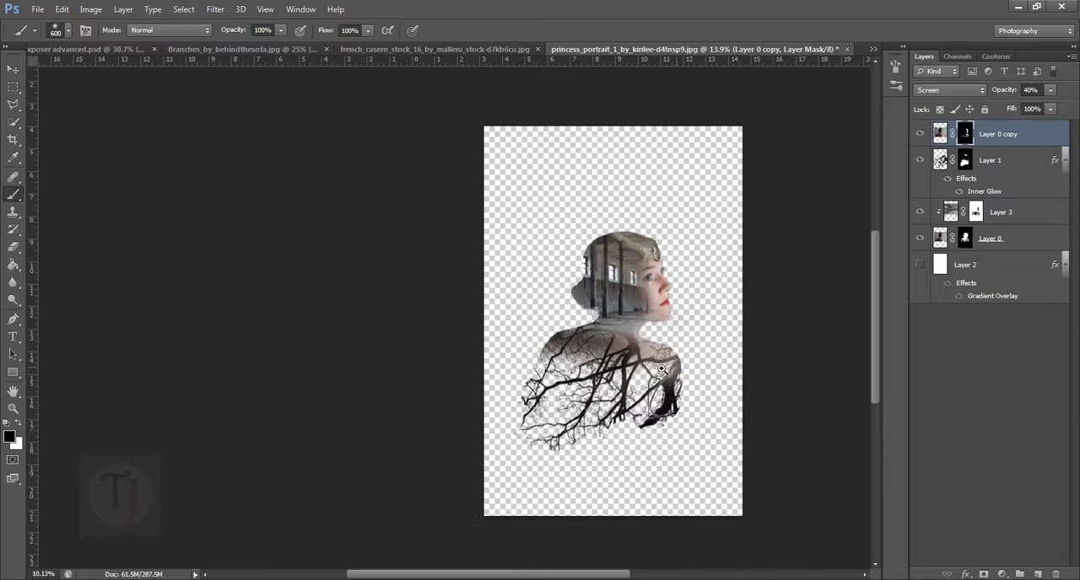
pyautogui.click(966, 267)
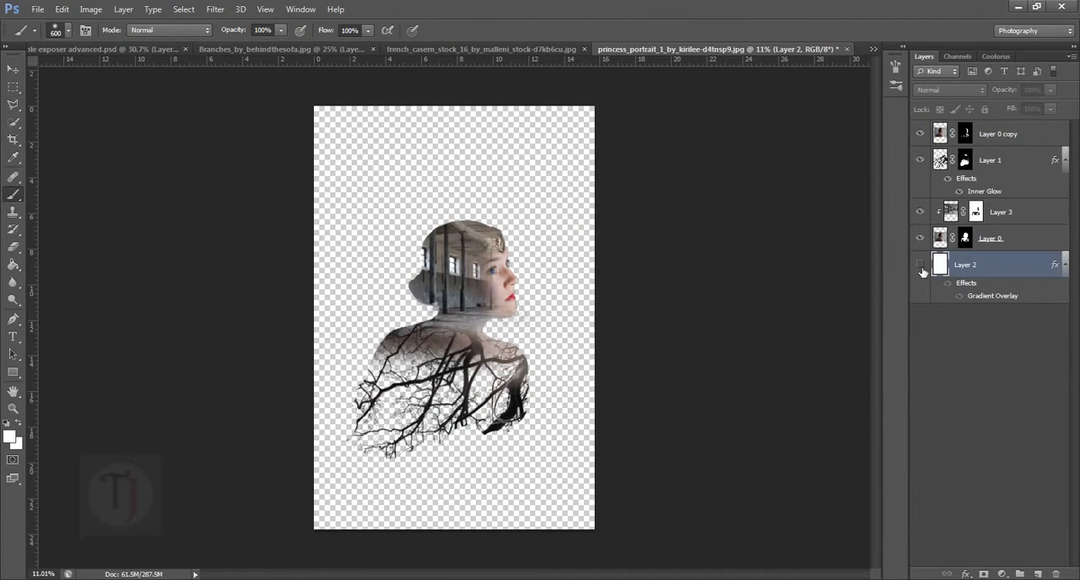
pyautogui.click(920, 267)
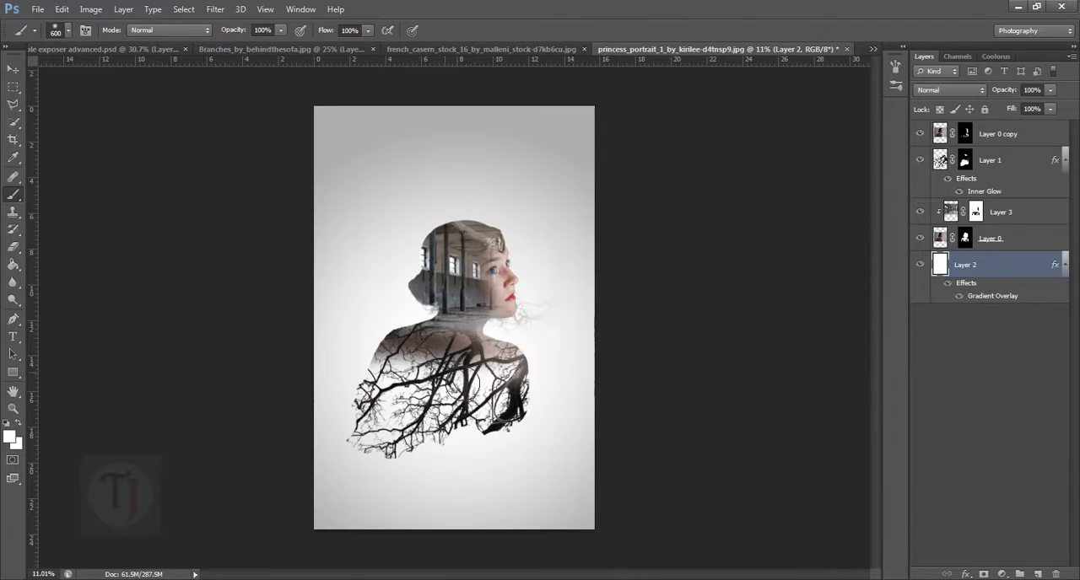
# - Load Layer 0's mask as a selection and invert it to cover the area outside the figure
pyautogui.scroll(3, 495, 363)
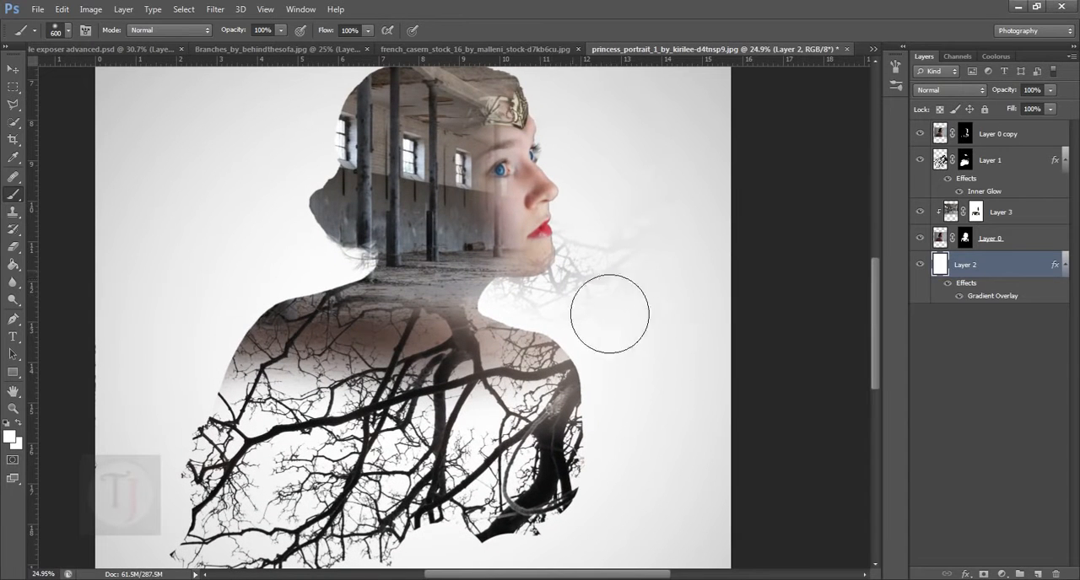
pyautogui.click(966, 240)
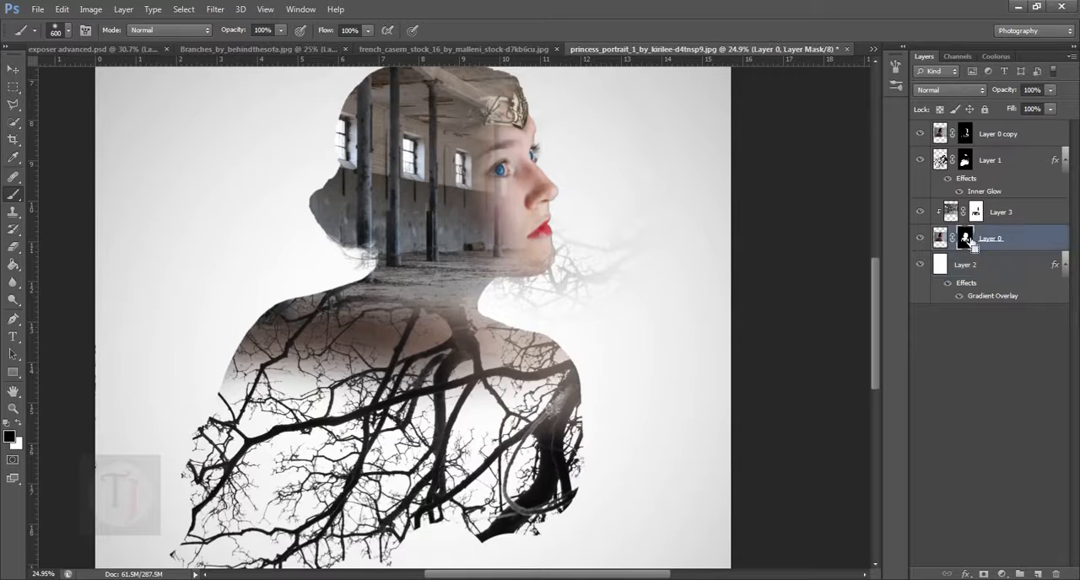
pyautogui.keyDown('ctrl'); pyautogui.click(967, 240); pyautogui.keyUp('ctrl')
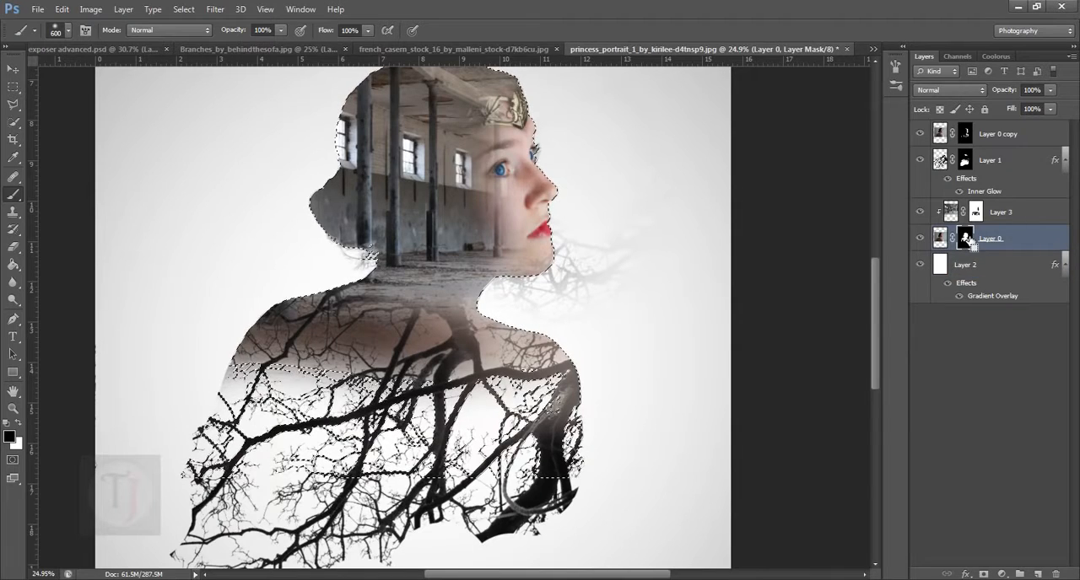
pyautogui.hotkey('ctrl', 'shift', 'i')
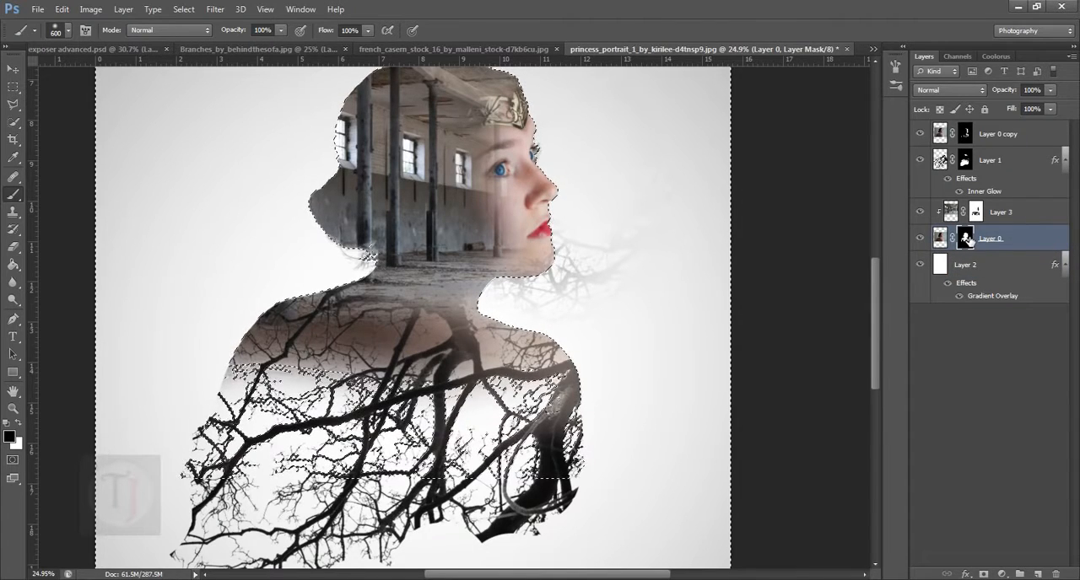
pyautogui.scroll(3, 760, 292)
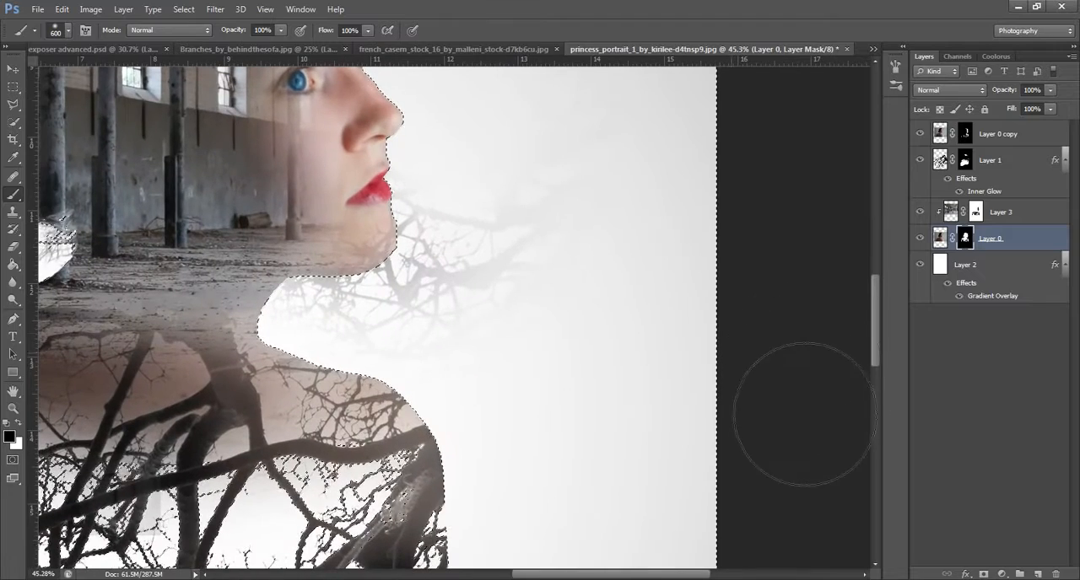
pyautogui.scroll(-5, 675, 390)
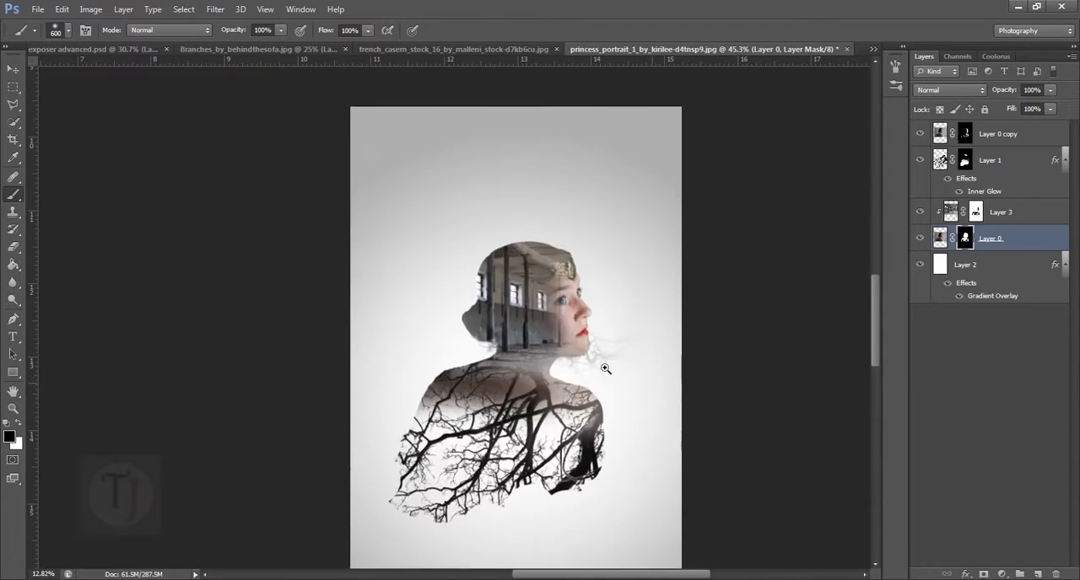
pyautogui.scroll(-2, 607, 370)
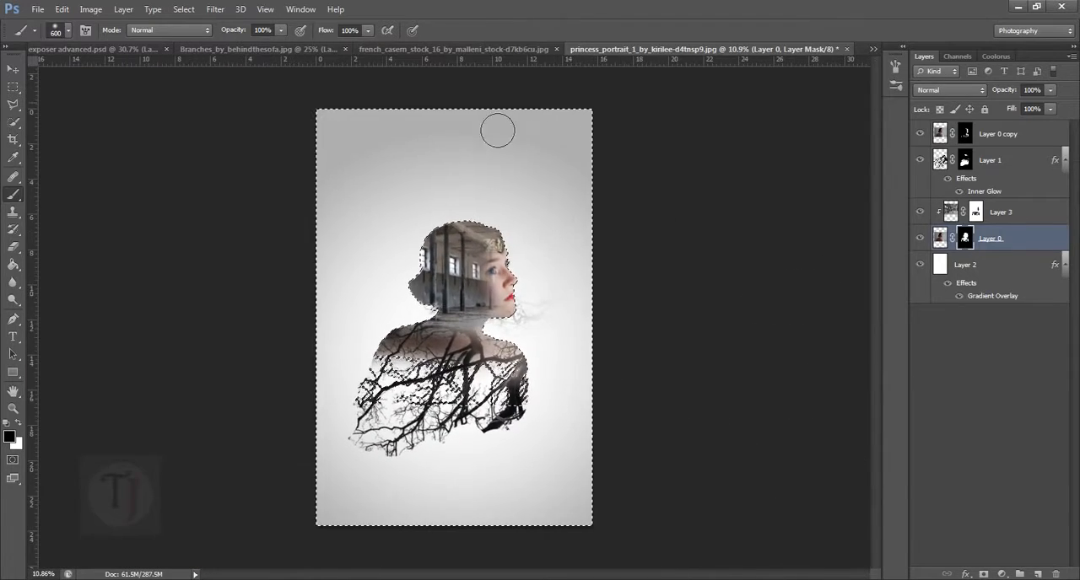
# - Paint black on Layer 1's mask to hide the stray branches beside the chin and neck, and clear the selection
pyautogui.click(970, 134)
pyautogui.click(970, 164)
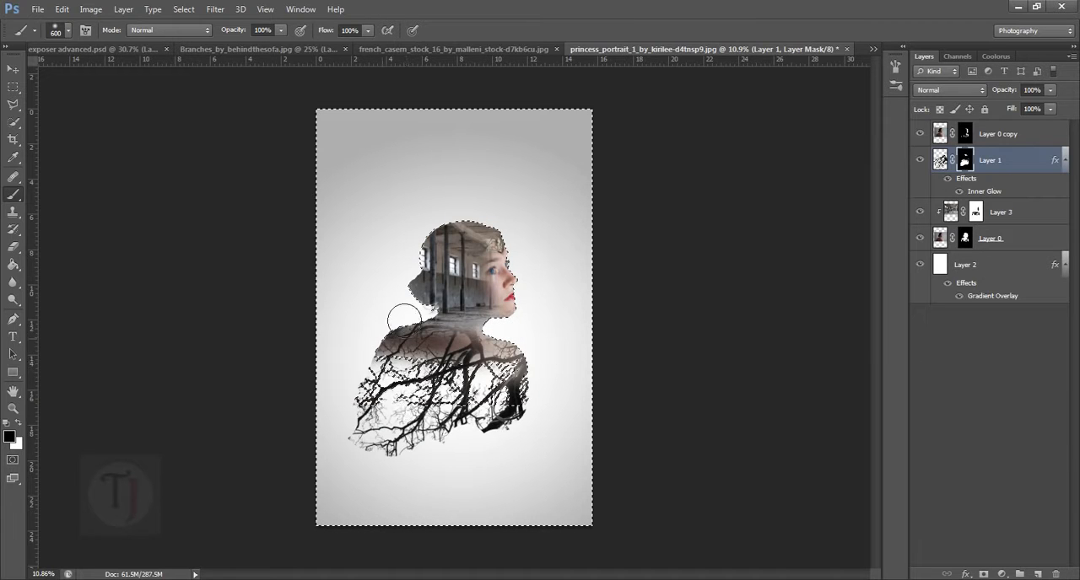
pyautogui.scroll(3, 393, 407)
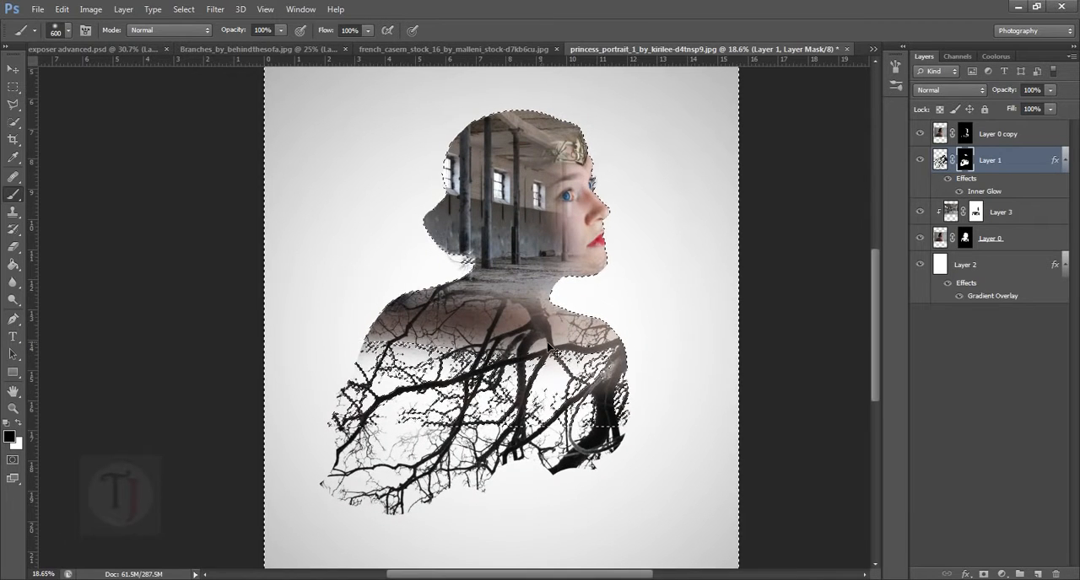
pyautogui.scroll(-3, 593, 361)
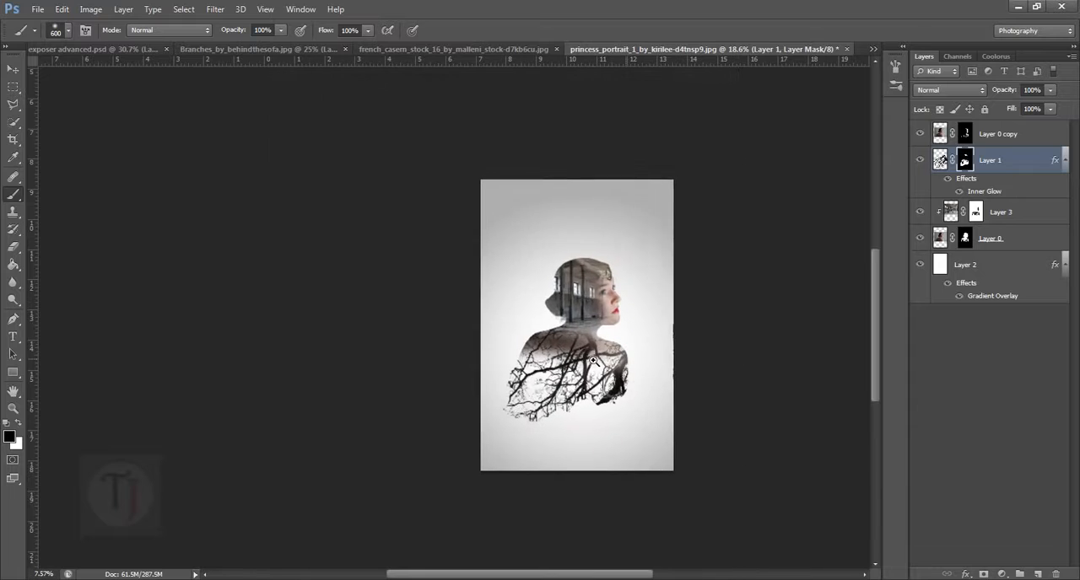
pyautogui.scroll(3, 593, 361)
pyautogui.scroll(-1, 544, 342)
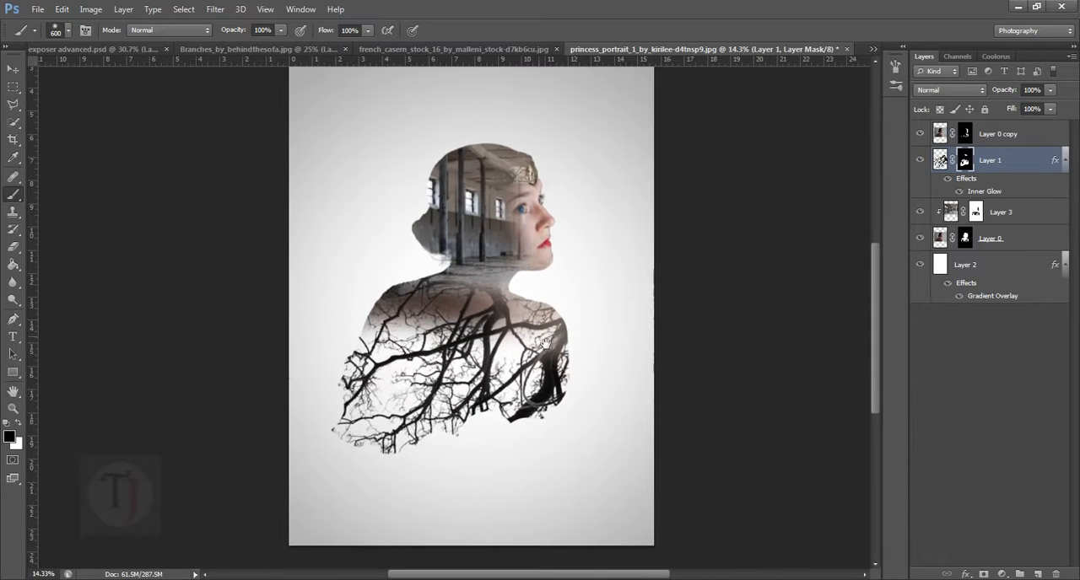
pyautogui.scroll(-1, 552, 347)
# - Add a Black & White adjustment layer above Layer 0 copy with Reds at 53 and Yellows at 70
pyautogui.click(1045, 136)
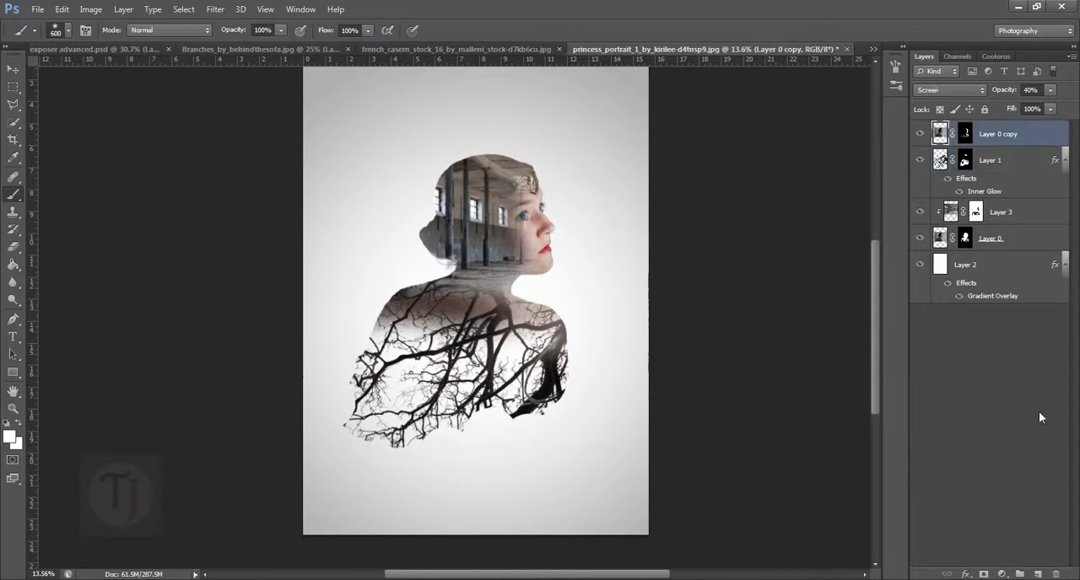
pyautogui.click(1004, 575)
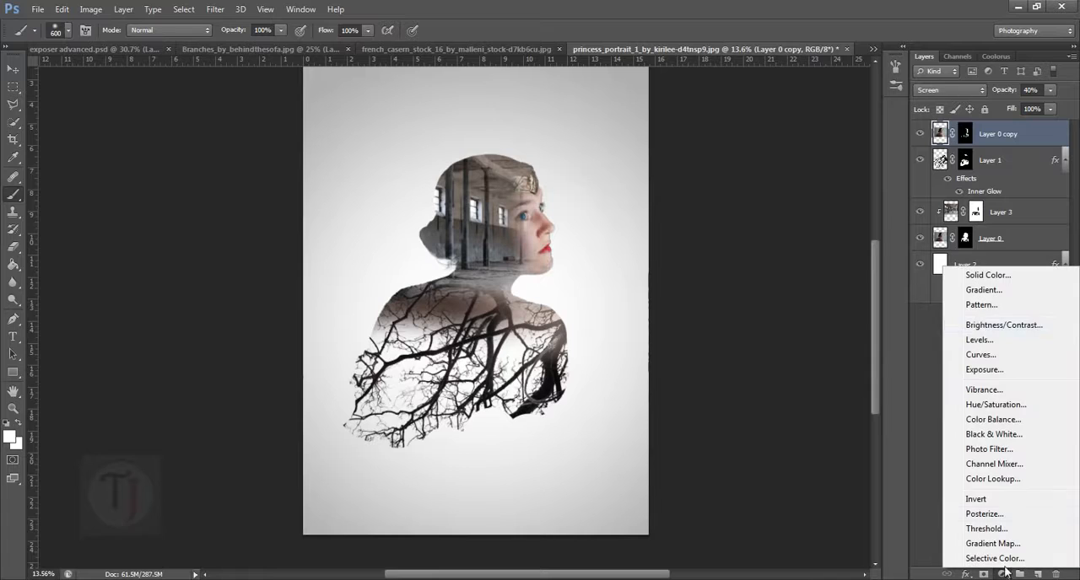
pyautogui.click(989, 435)
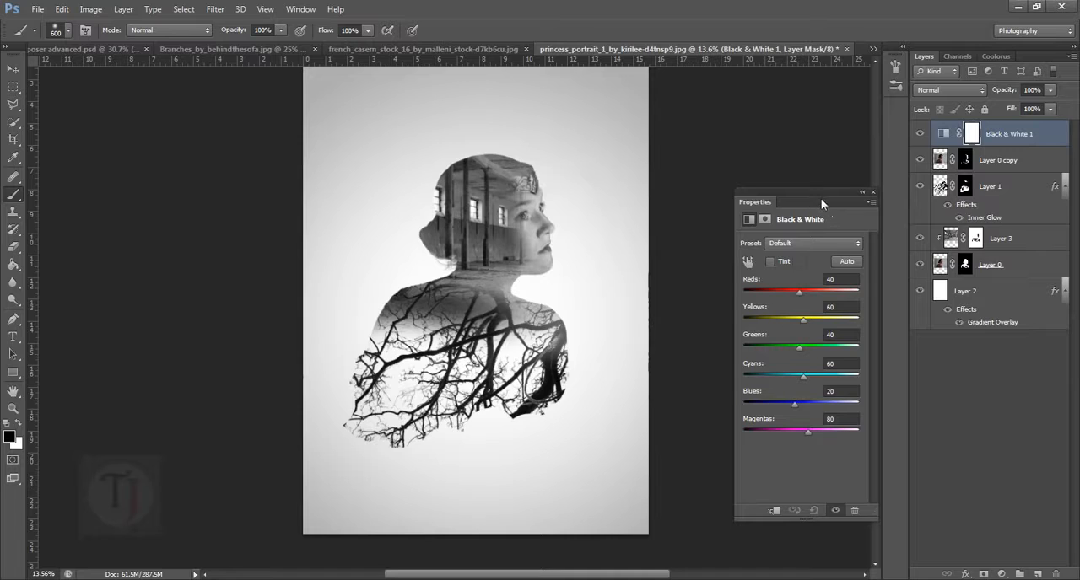
pyautogui.moveTo(821, 198); pyautogui.dragTo(836, 200)
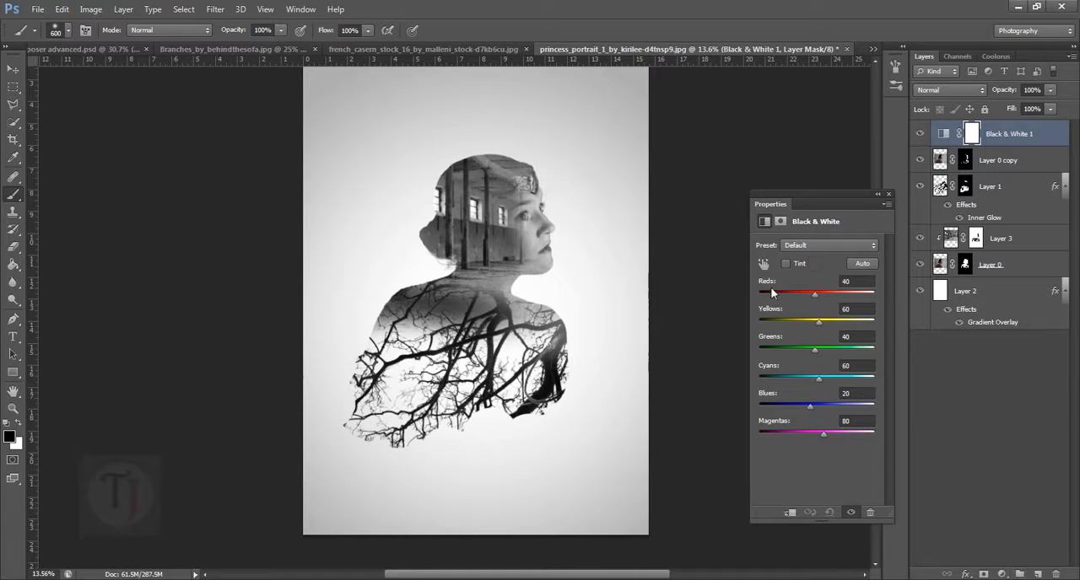
pyautogui.moveTo(819, 203); pyautogui.dragTo(826, 198)
pyautogui.moveTo(828, 288); pyautogui.dragTo(833, 315)
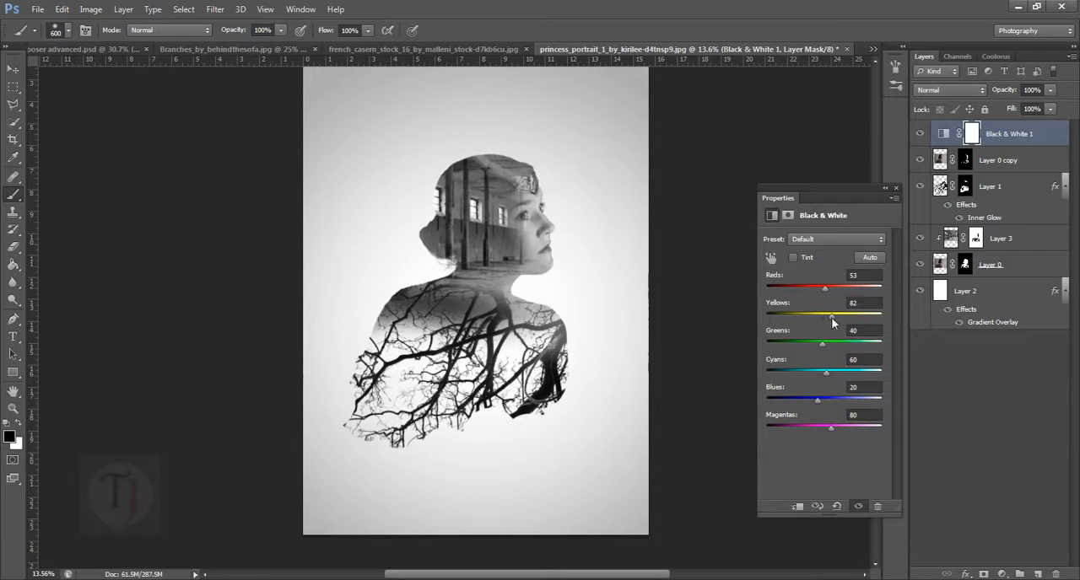
pyautogui.click(885, 189)
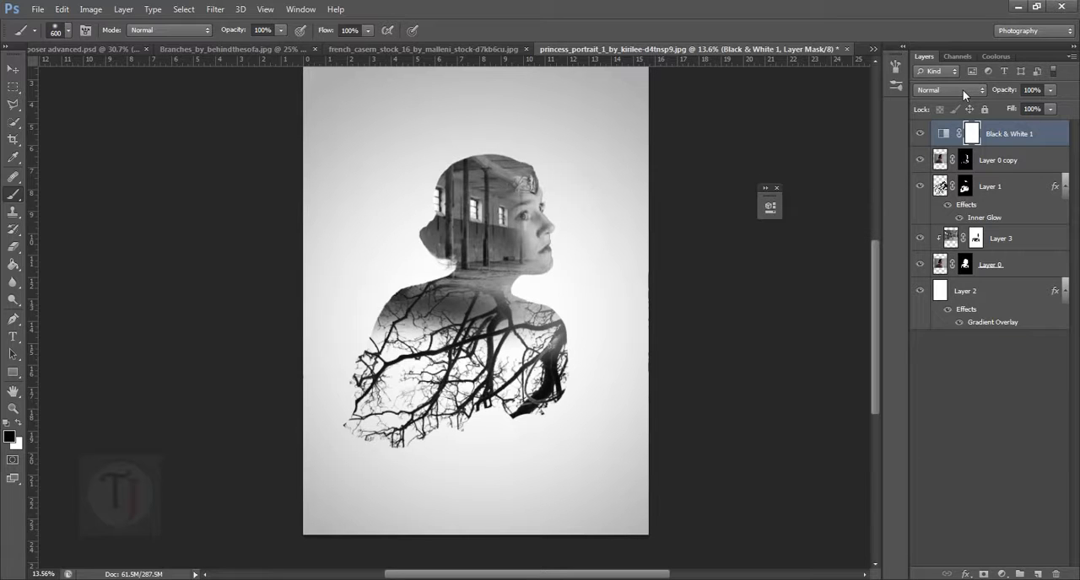
# - Add a new layer above the Black & White adjustment and stamp all visible layers onto it
pyautogui.scroll(-1, 507, 327)
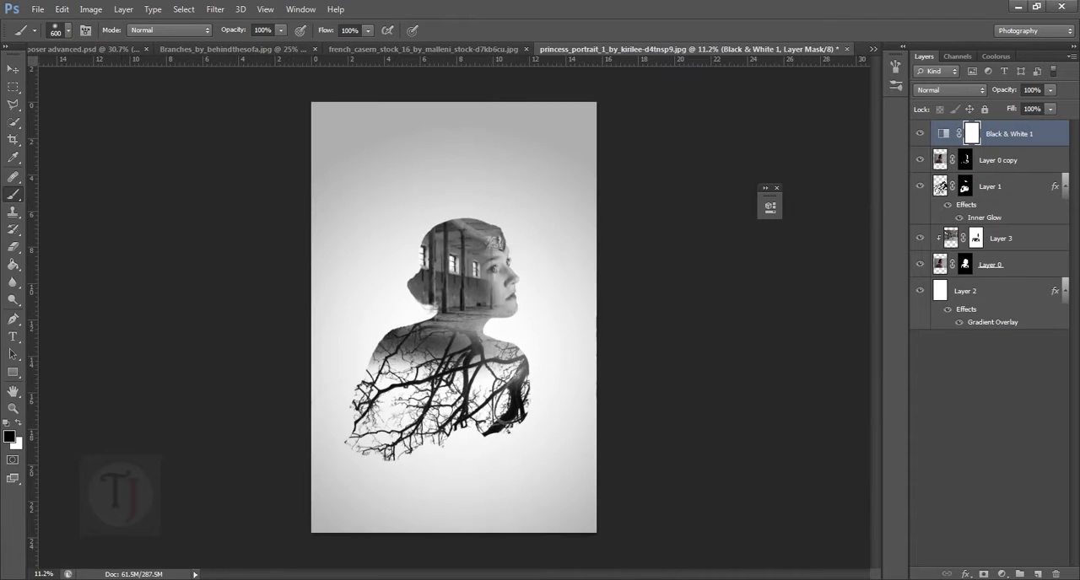
pyautogui.click(1041, 574)
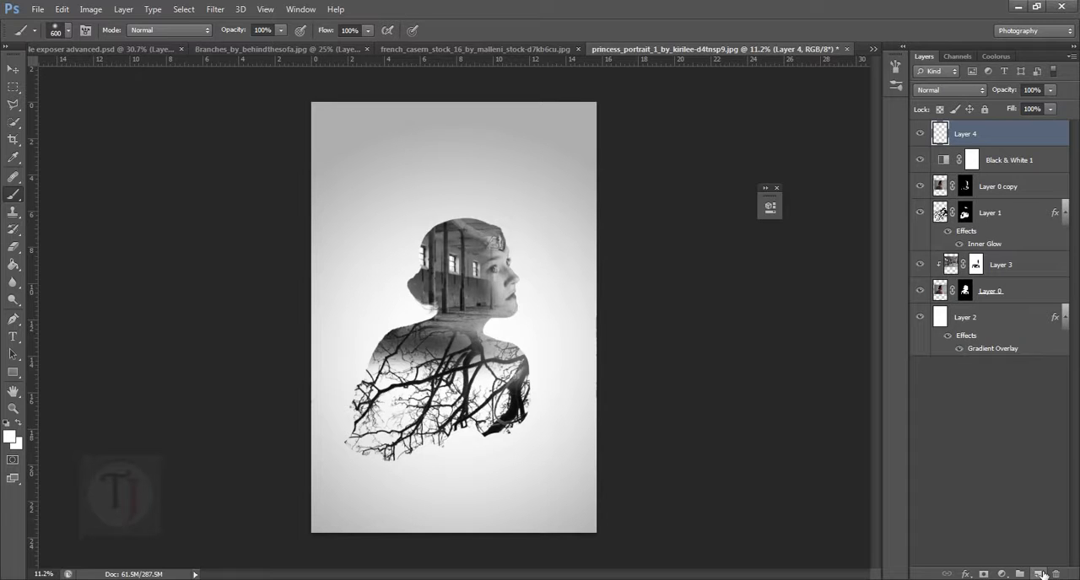
pyautogui.hotkey('ctrl', 'shift', 'alt', 'e')
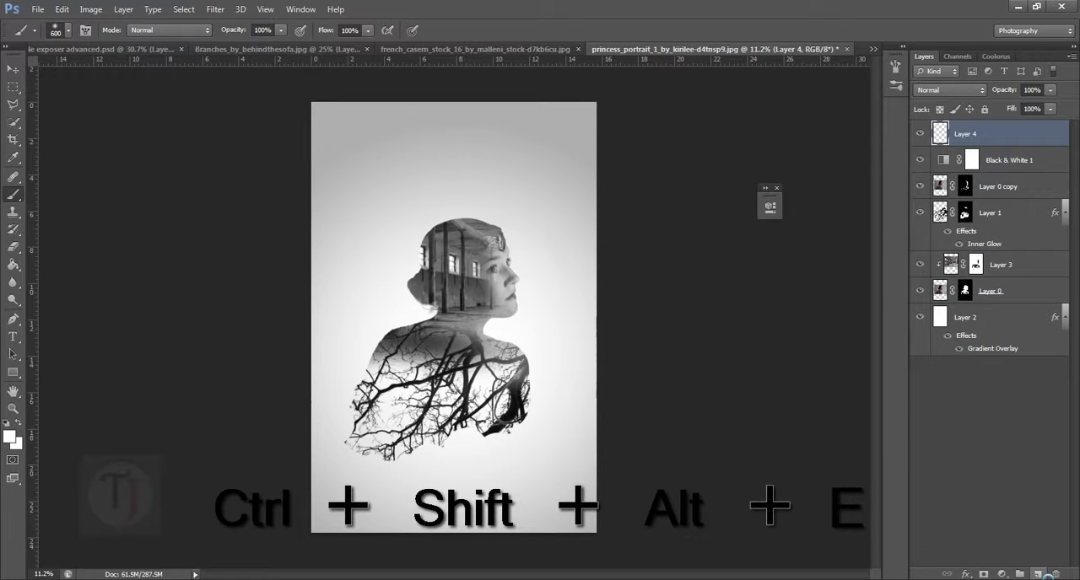
pyautogui.click(12, 68)
pyautogui.moveTo(477, 292); pyautogui.dragTo(462, 313)
pyautogui.hotkey('ctrl', 'z')
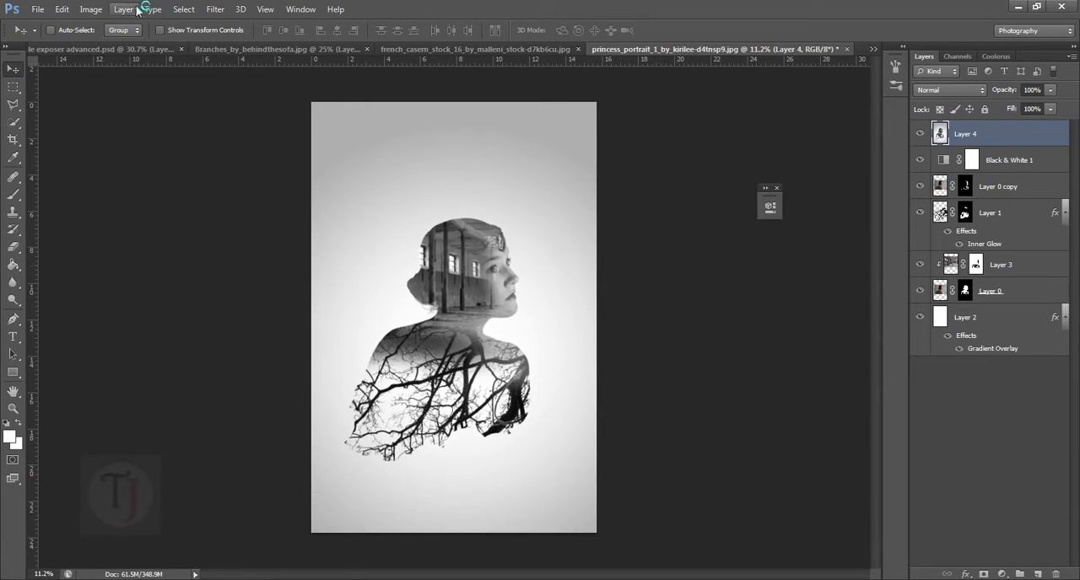
# - Apply the Poster Edges filter to Layer 4 with Edge Thickness 0, Edge Intensity 0 and Posterization 6
pyautogui.click(211, 10)
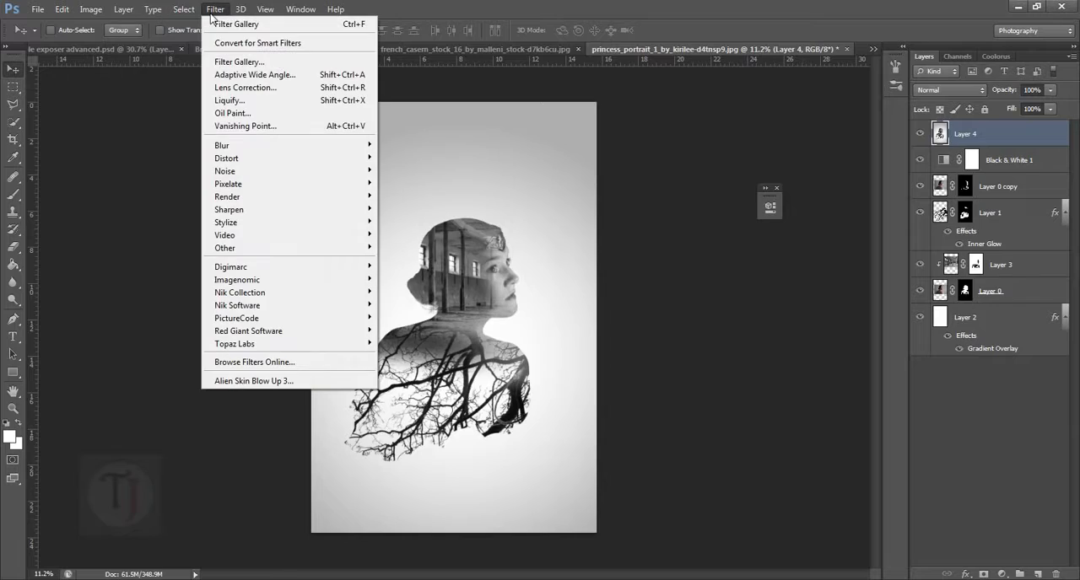
pyautogui.click(264, 62)
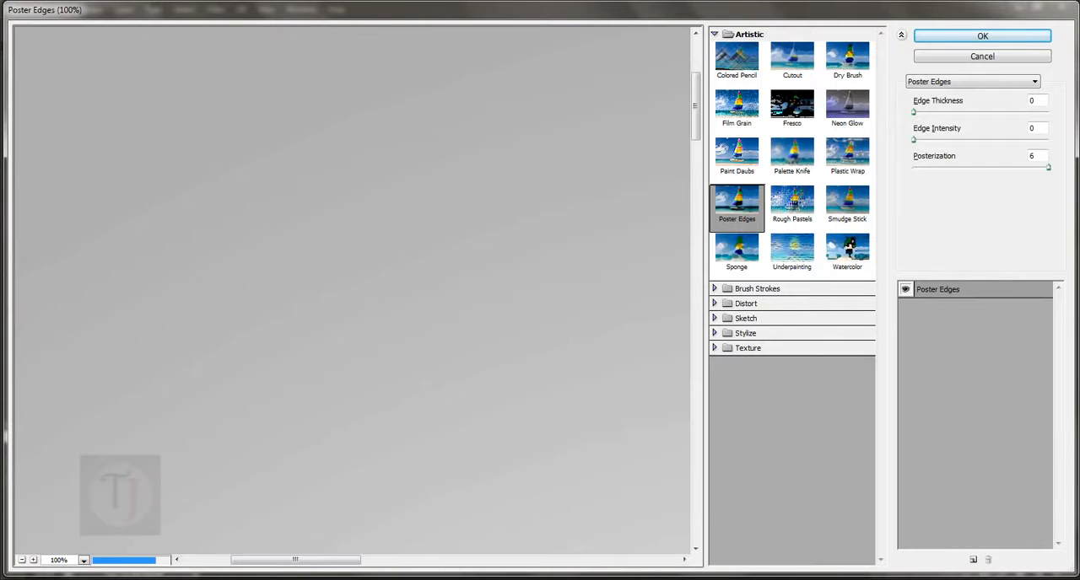
pyautogui.click(22, 561)
pyautogui.click(21, 561)
pyautogui.click(21, 561)
pyautogui.click(21, 561)
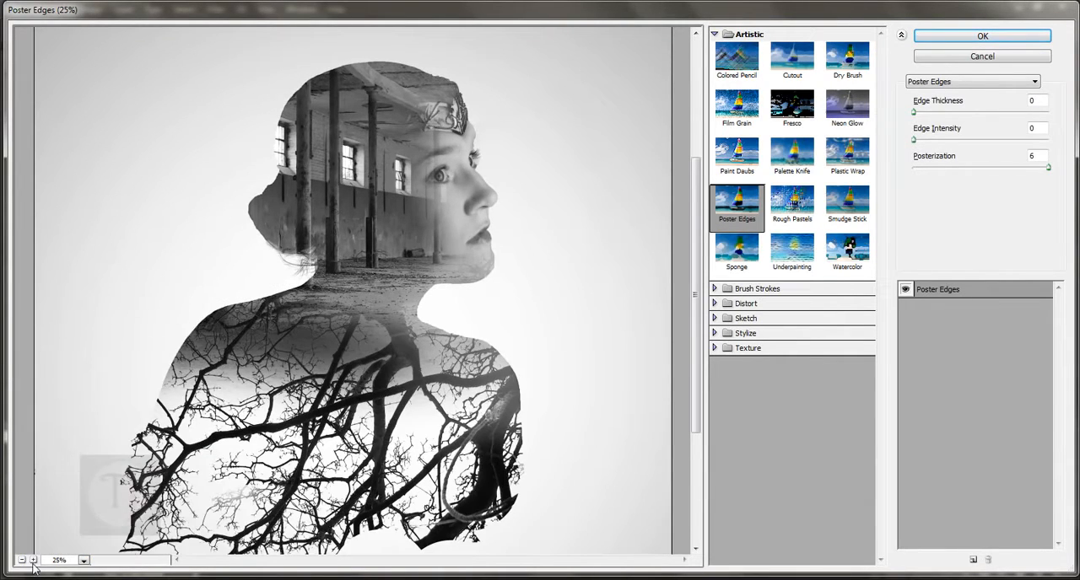
pyautogui.click(32, 561)
pyautogui.click(981, 84)
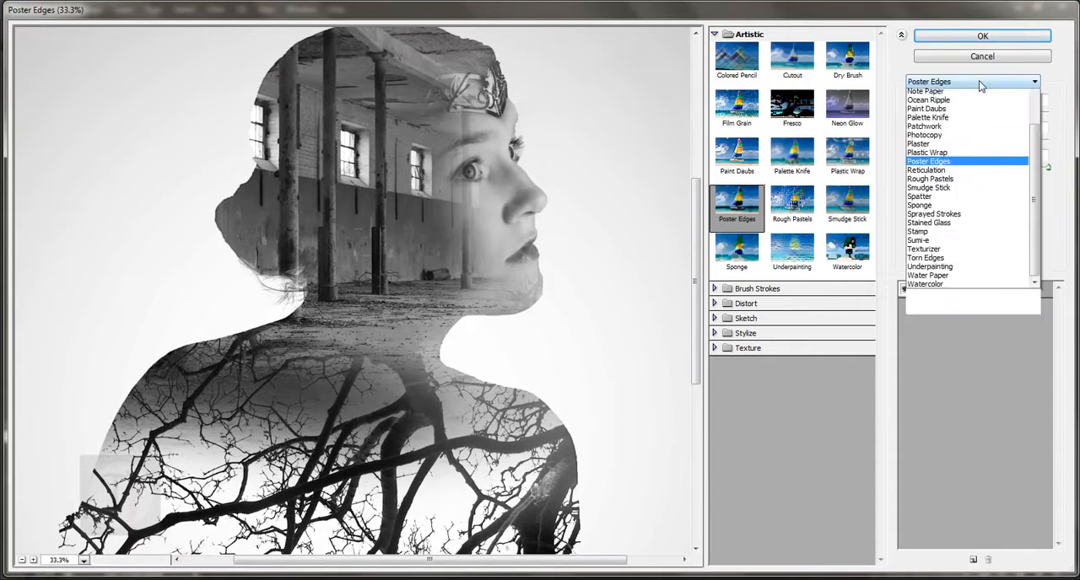
pyautogui.click(981, 84)
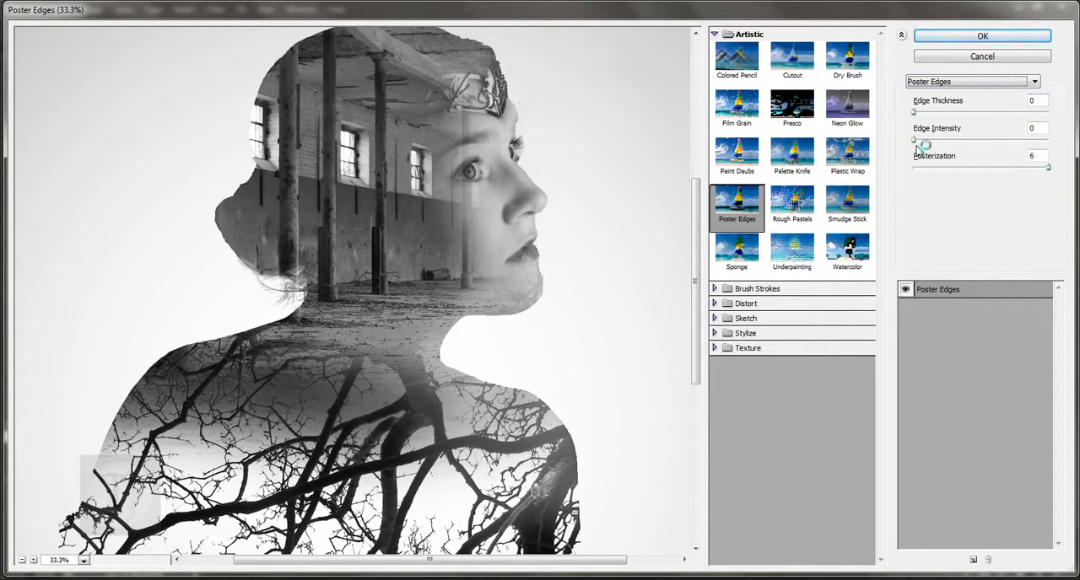
pyautogui.click(1048, 168)
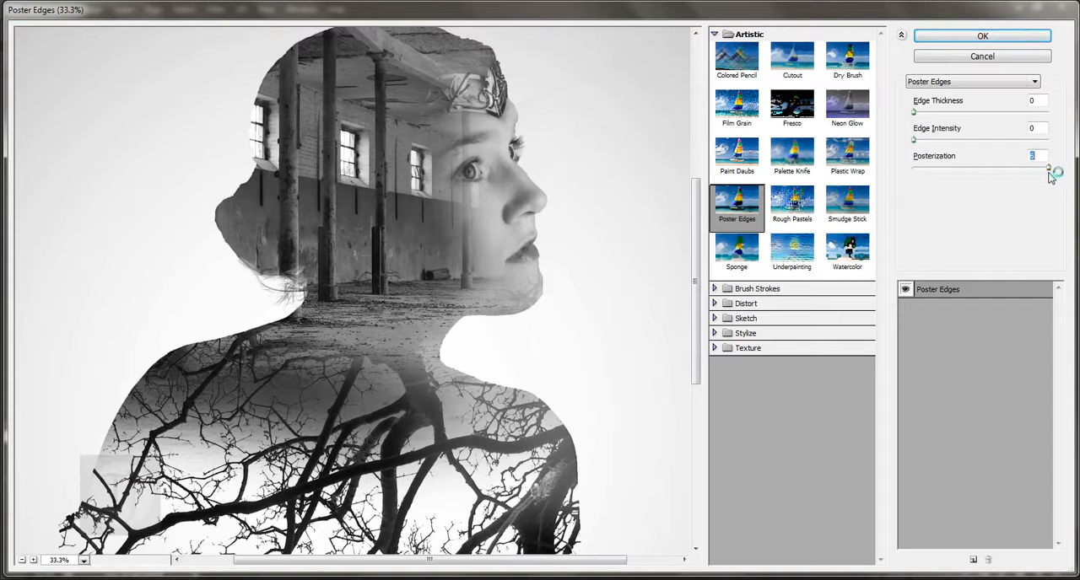
pyautogui.click(981, 37)
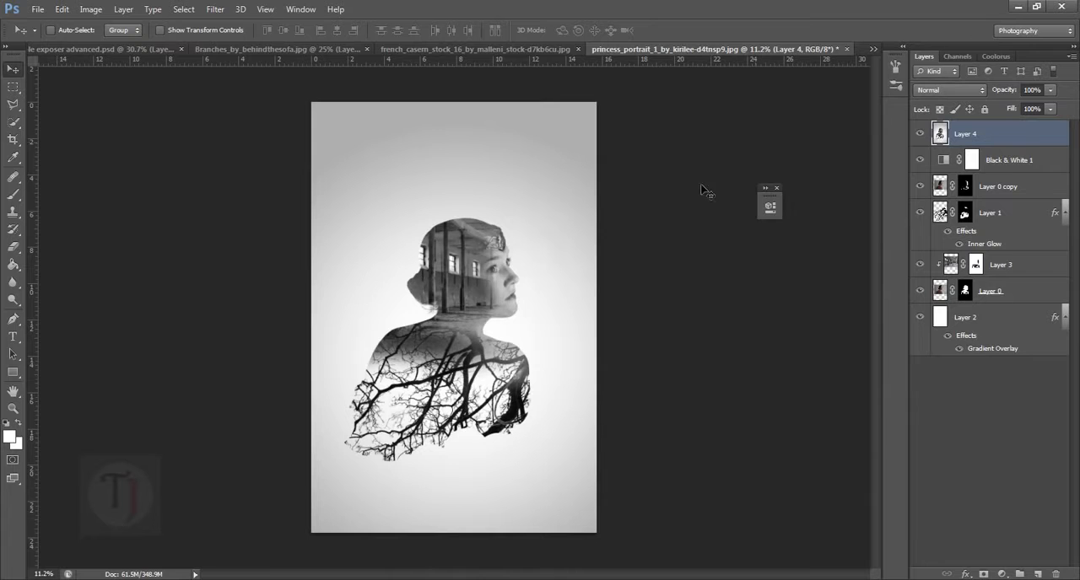
# - Toggle Layer 4's visibility to compare the face and hall details with and without the filter, leaving it shown
pyautogui.moveTo(519, 339); pyautogui.dragTo(625, 397)
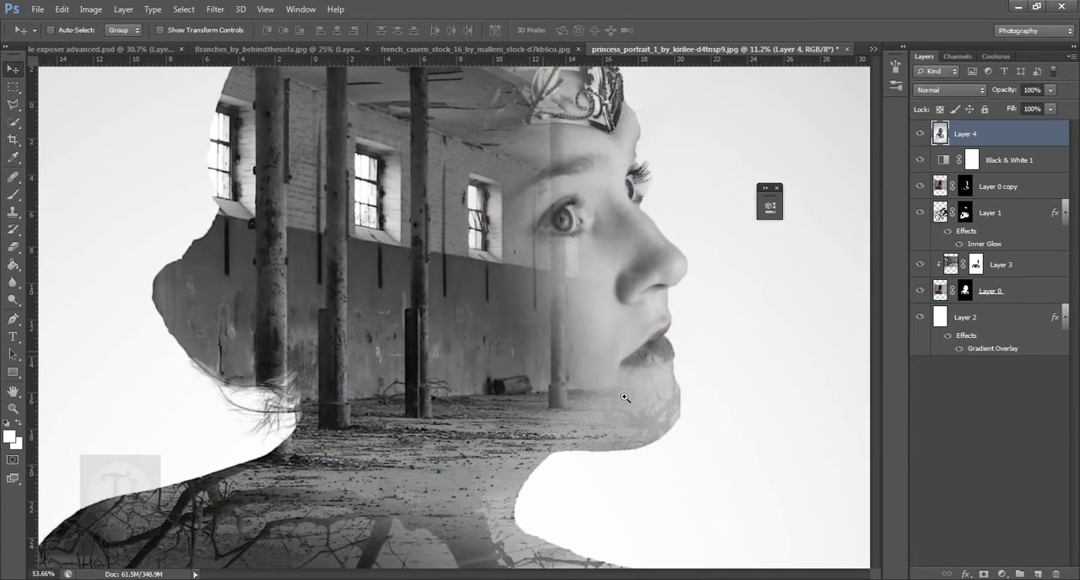
pyautogui.click(922, 135)
pyautogui.click(922, 135)
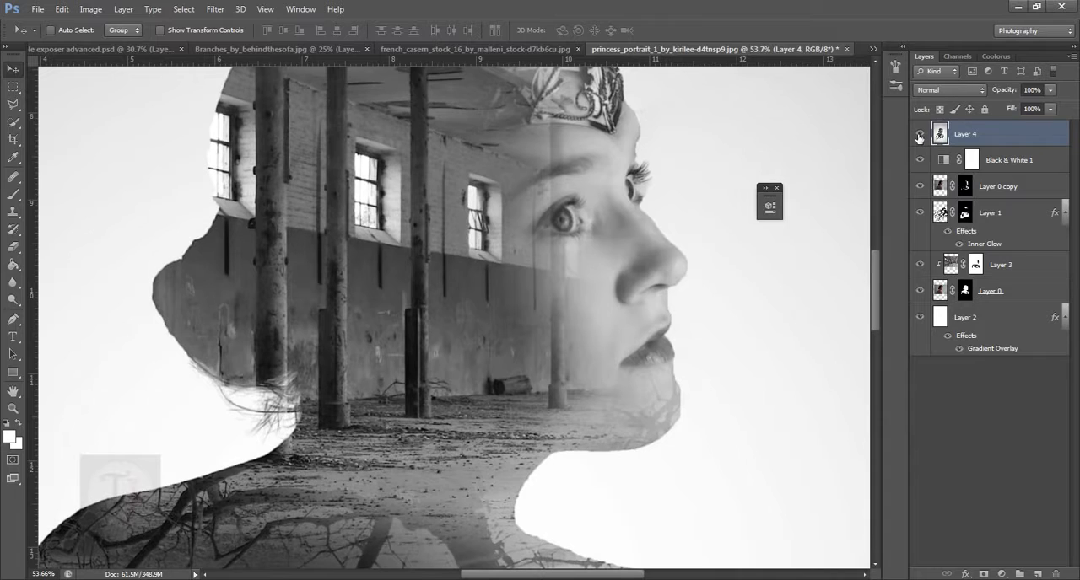
pyautogui.click(920, 136)
pyautogui.click(921, 137)
pyautogui.click(922, 136)
pyautogui.click(921, 136)
# - Reapply the last Filter Gallery effect to Layer 4 two more times
pyautogui.click(217, 11)
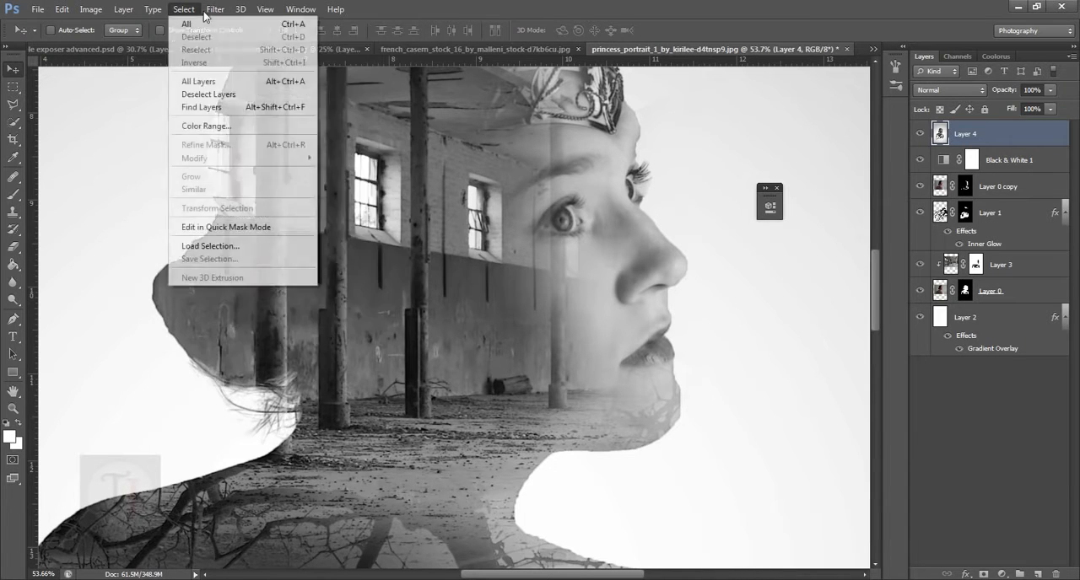
pyautogui.moveTo(215, 10)
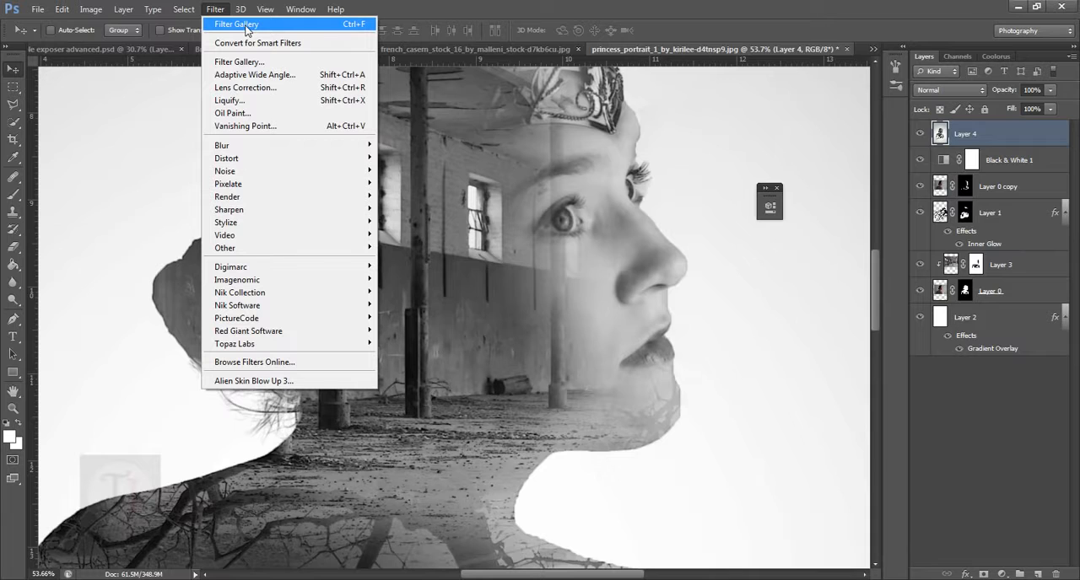
pyautogui.click(246, 27)
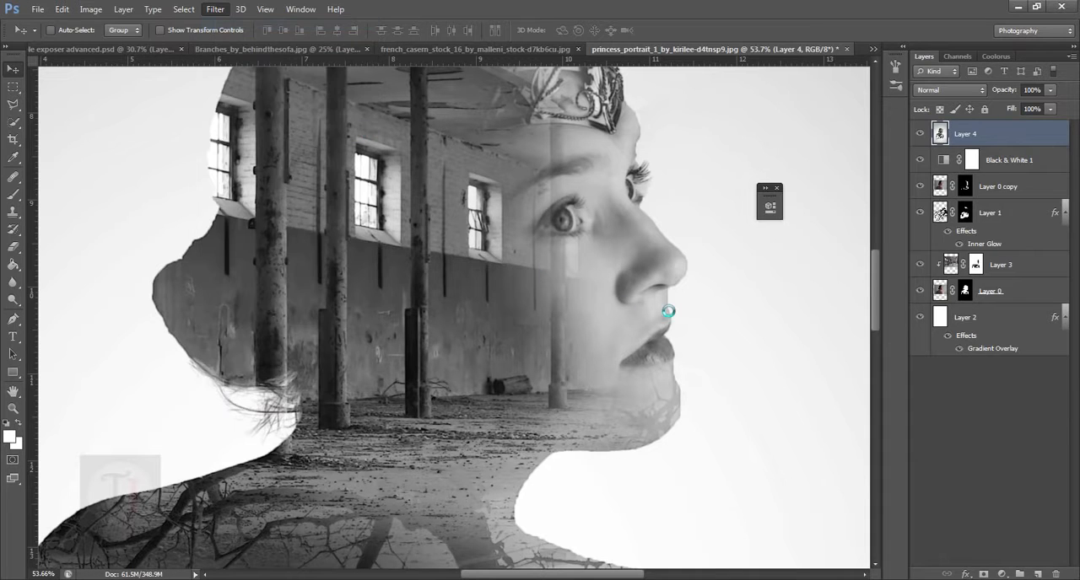
pyautogui.click(215, 9)
pyautogui.click(246, 25)
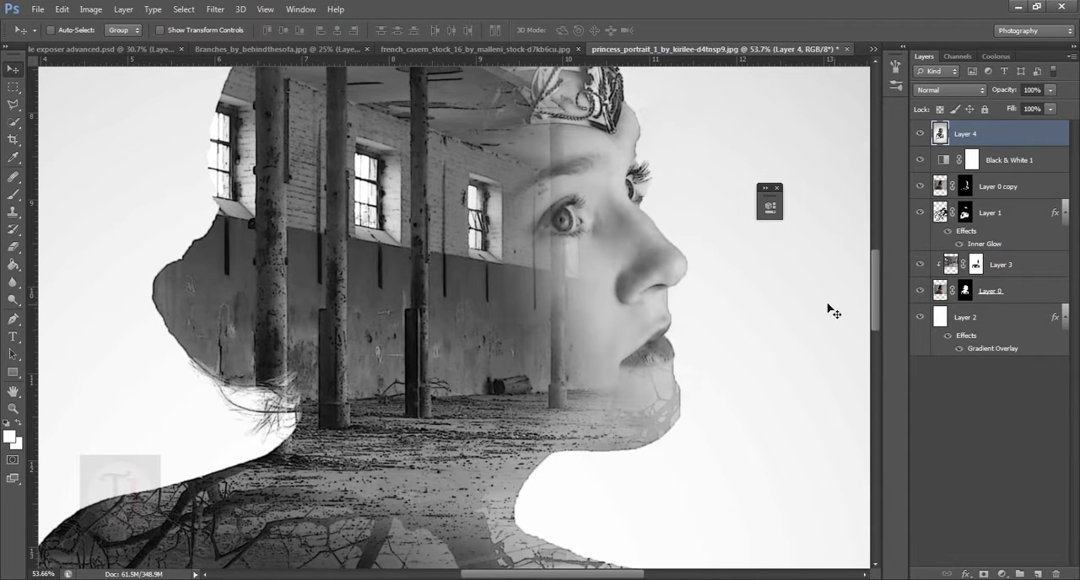
# - Add a Curves adjustment layer above Layer 4, raising the highlights with an upper curve point and tuning the shadows with a lower one
pyautogui.moveTo(645, 361); pyautogui.dragTo(593, 133)
pyautogui.moveTo(564, 258); pyautogui.dragTo(565, 413)
pyautogui.moveTo(528, 232); pyautogui.dragTo(586, 366)
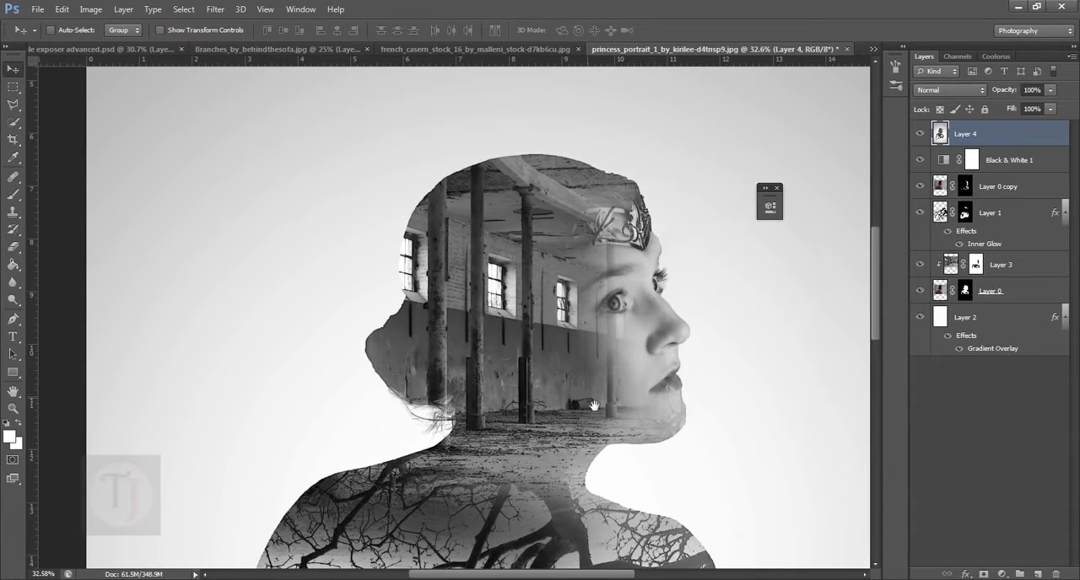
pyautogui.moveTo(564, 417); pyautogui.dragTo(565, 309)
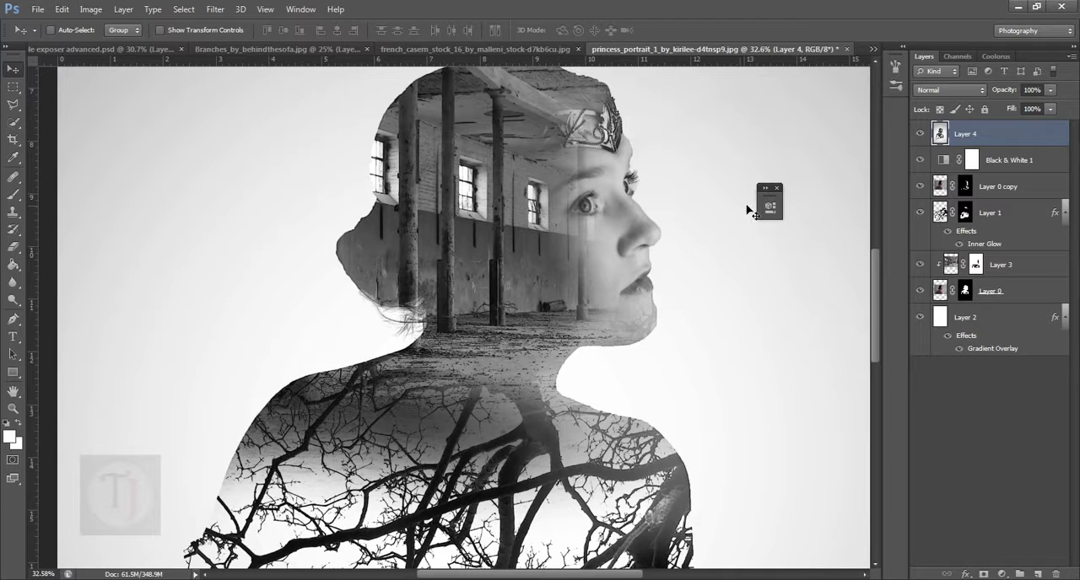
pyautogui.moveTo(633, 352); pyautogui.dragTo(598, 378)
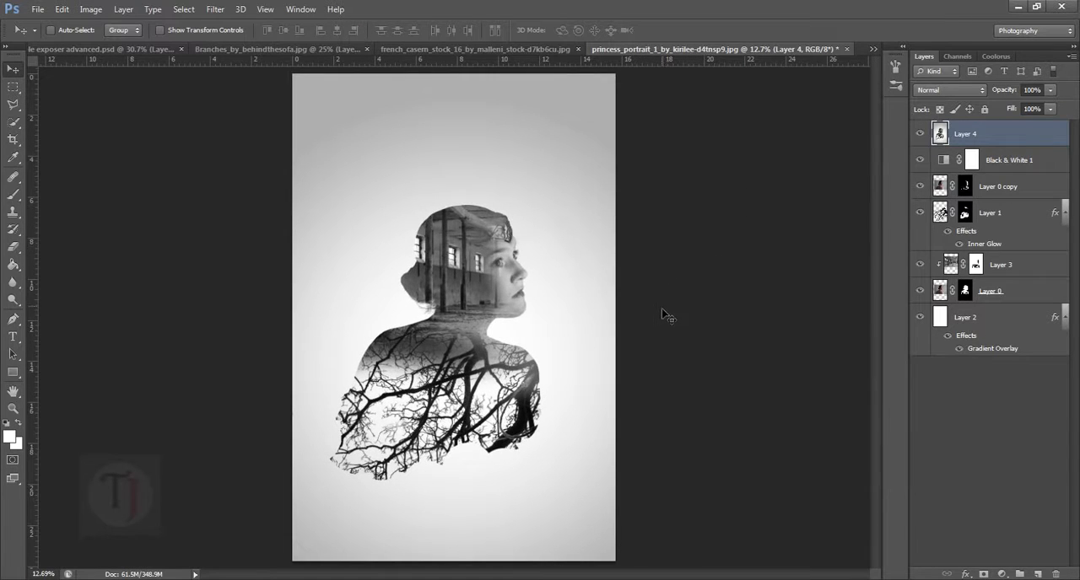
pyautogui.click(1002, 575)
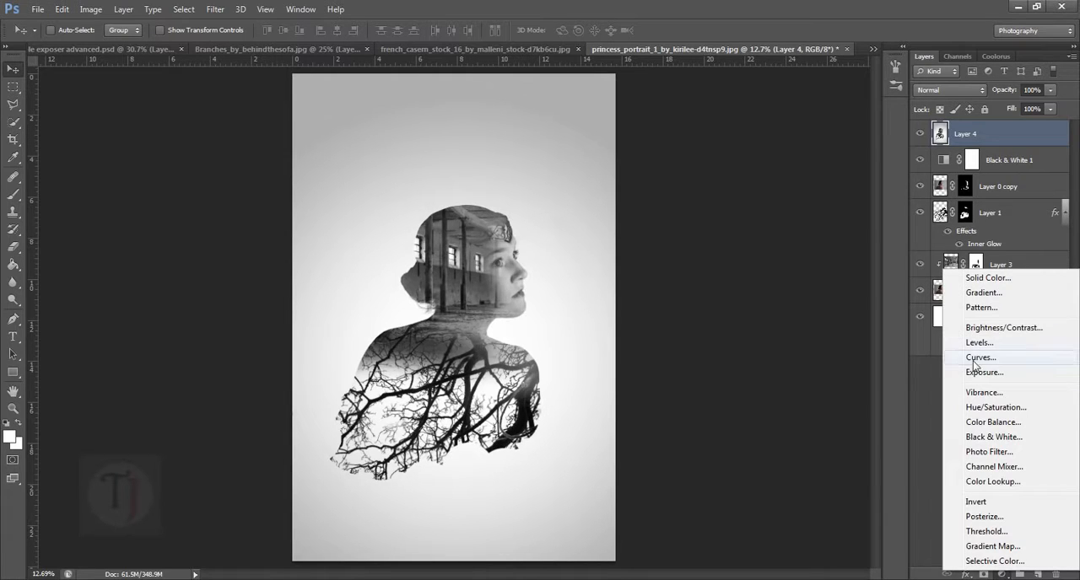
pyautogui.click(981, 357)
pyautogui.moveTo(725, 194); pyautogui.dragTo(752, 194)
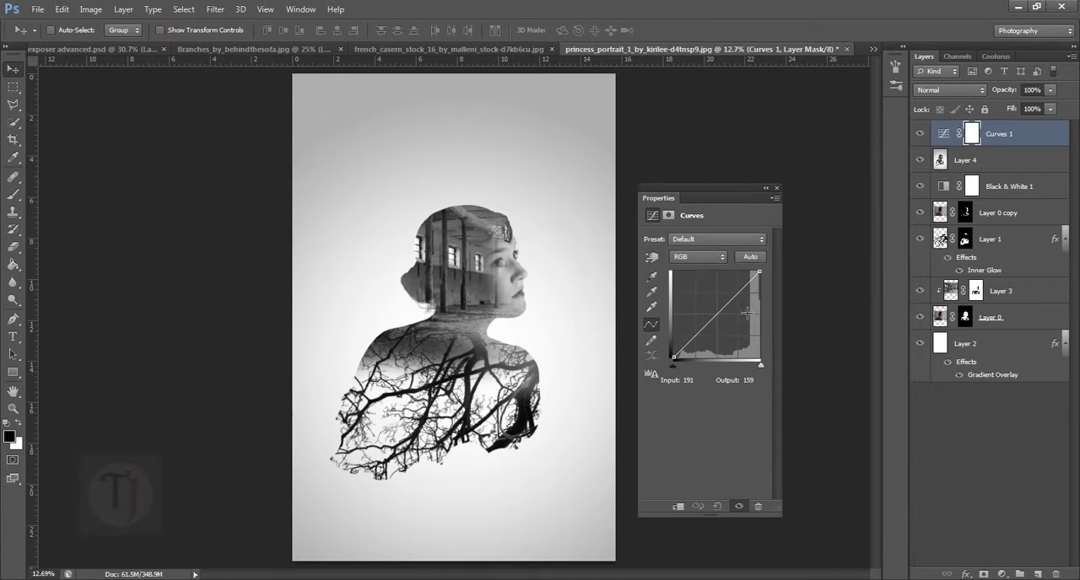
pyautogui.moveTo(742, 299); pyautogui.dragTo(743, 289)
pyautogui.click(691, 332)
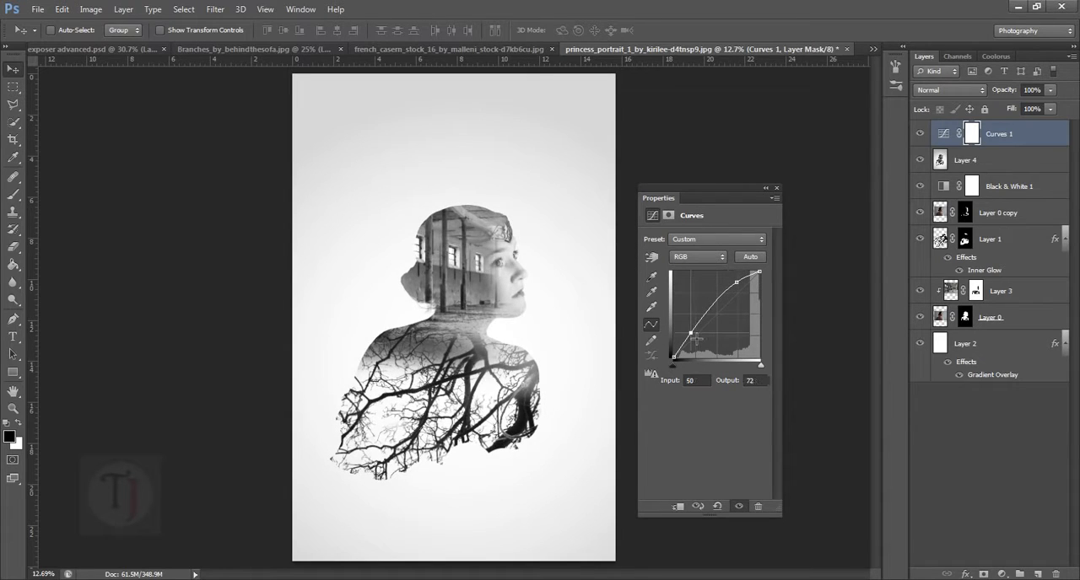
pyautogui.moveTo(696, 339); pyautogui.dragTo(697, 340)
pyautogui.click(765, 193)
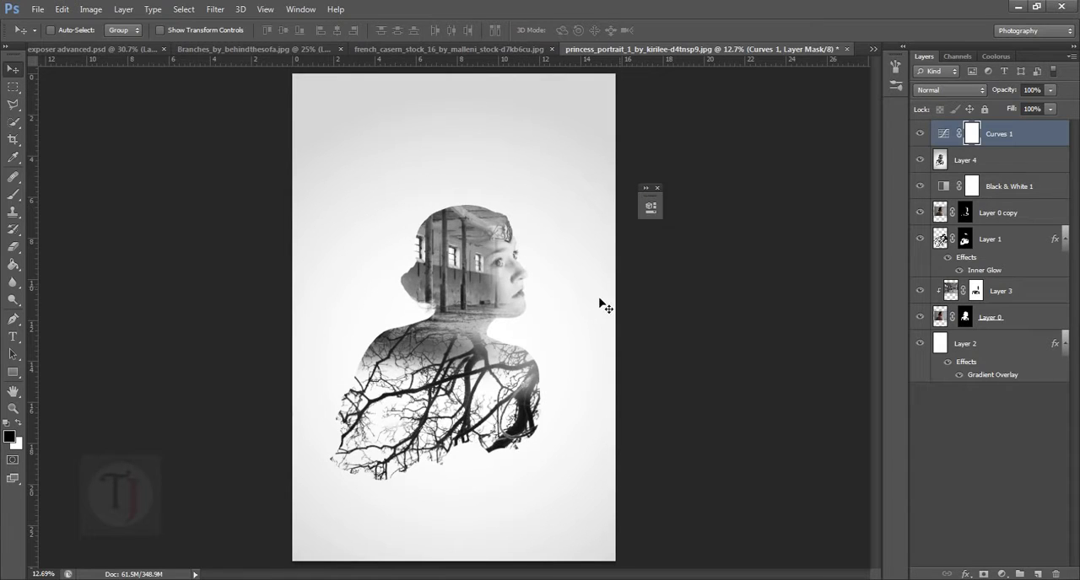
# - Add a Gradient Map adjustment layer above Curves 1 using the Violet, Orange preset gradient
pyautogui.scroll(2, 602, 307)
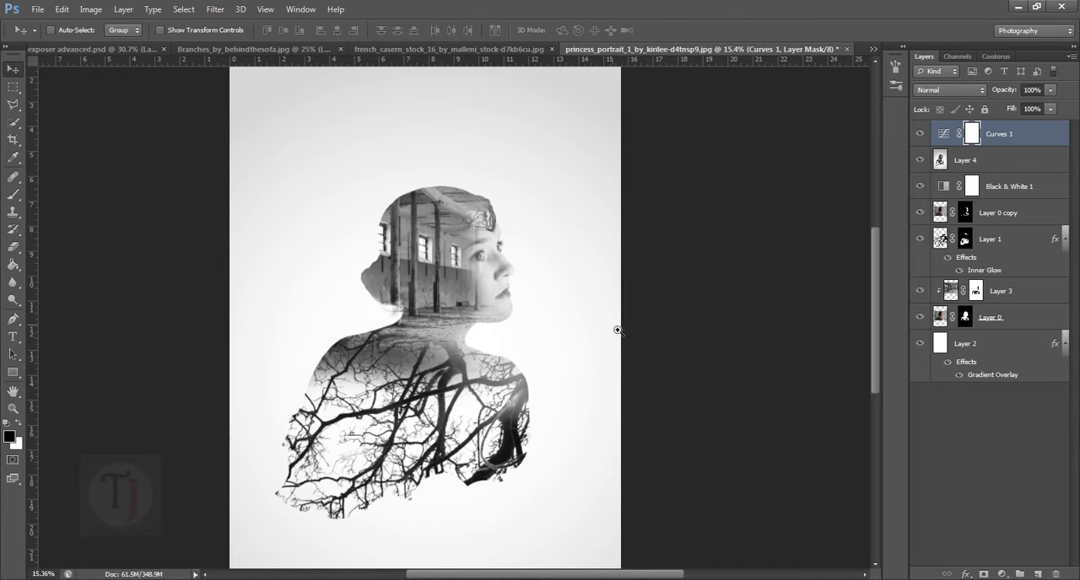
pyautogui.keyDown('ctrl'); pyautogui.click(557, 321); pyautogui.keyUp('ctrl')
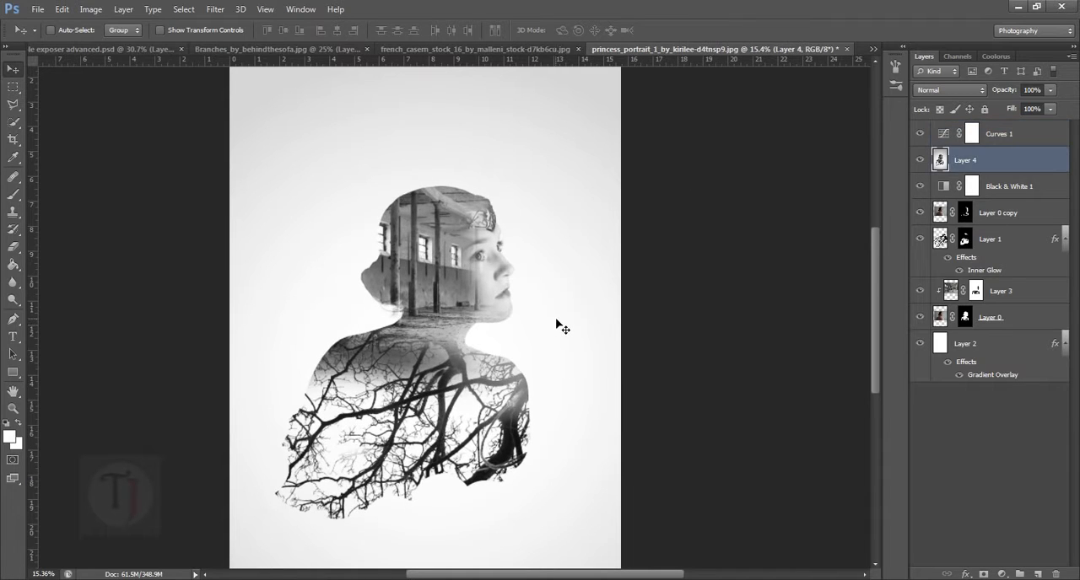
pyautogui.scroll(-1, 557, 326)
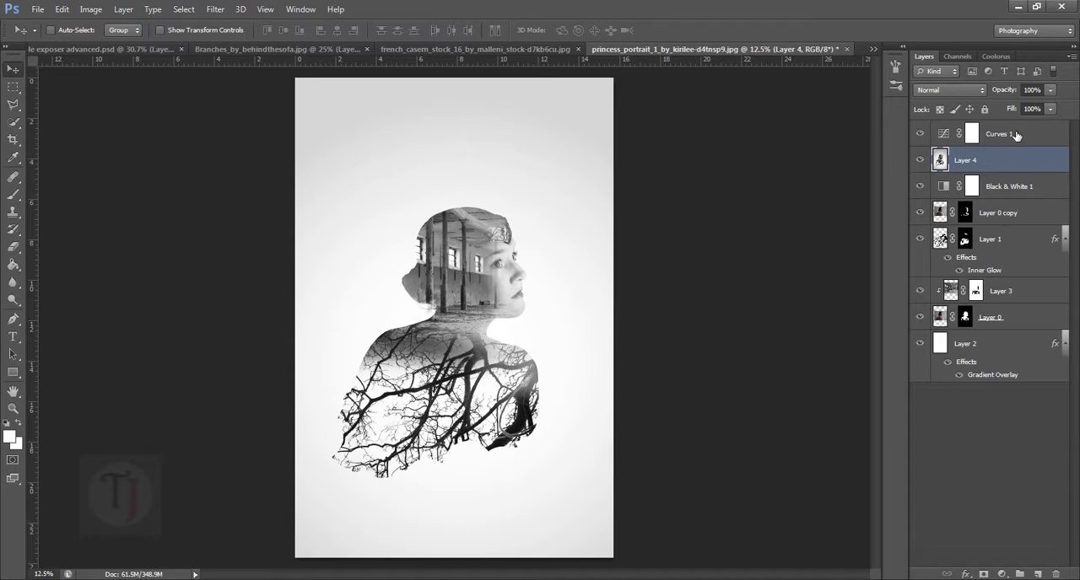
pyautogui.click(1017, 136)
pyautogui.click(1002, 574)
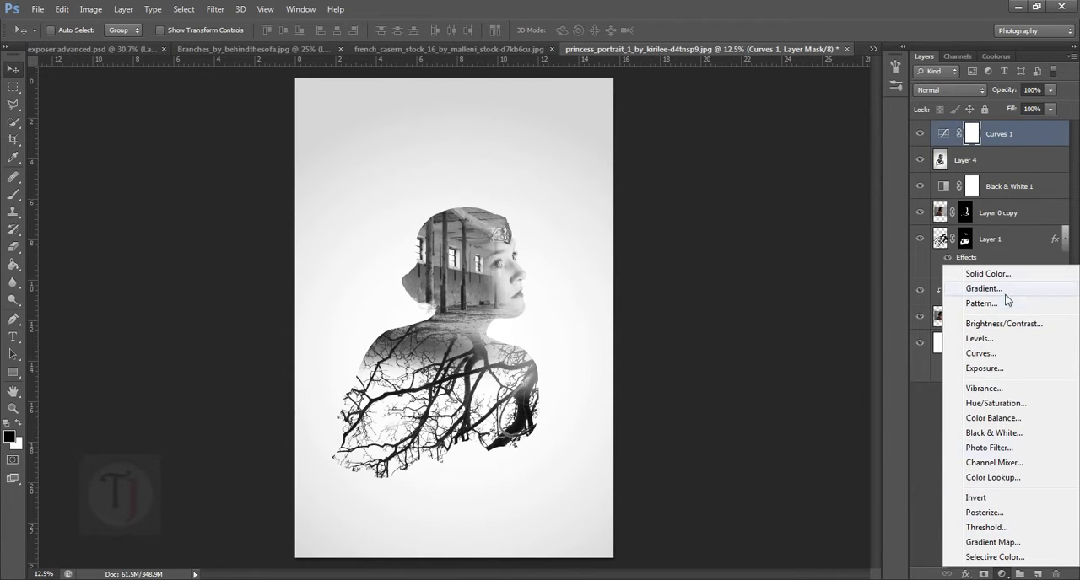
pyautogui.click(985, 542)
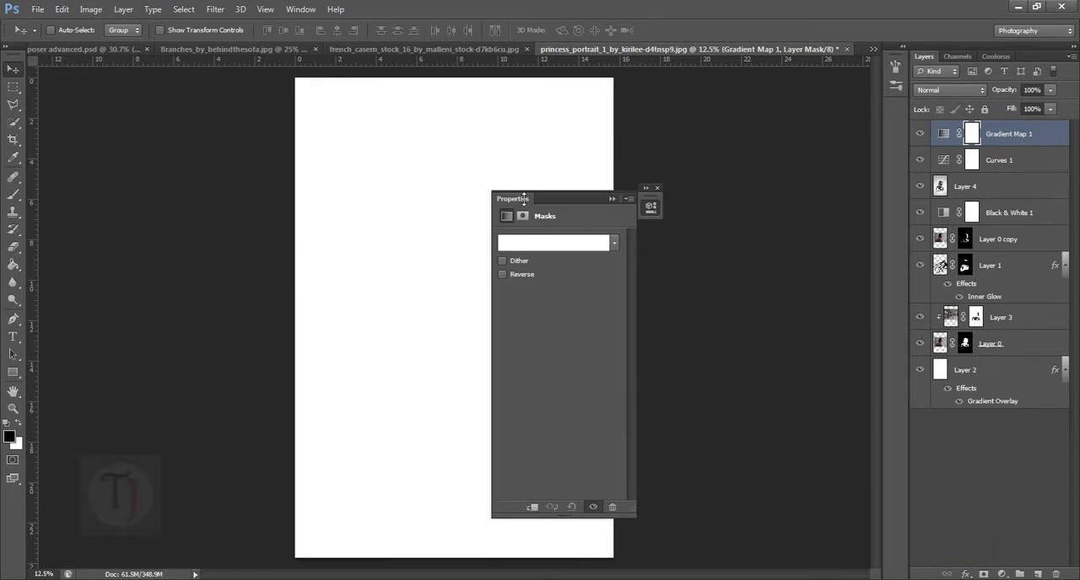
pyautogui.moveTo(550, 200); pyautogui.dragTo(757, 222)
pyautogui.click(766, 265)
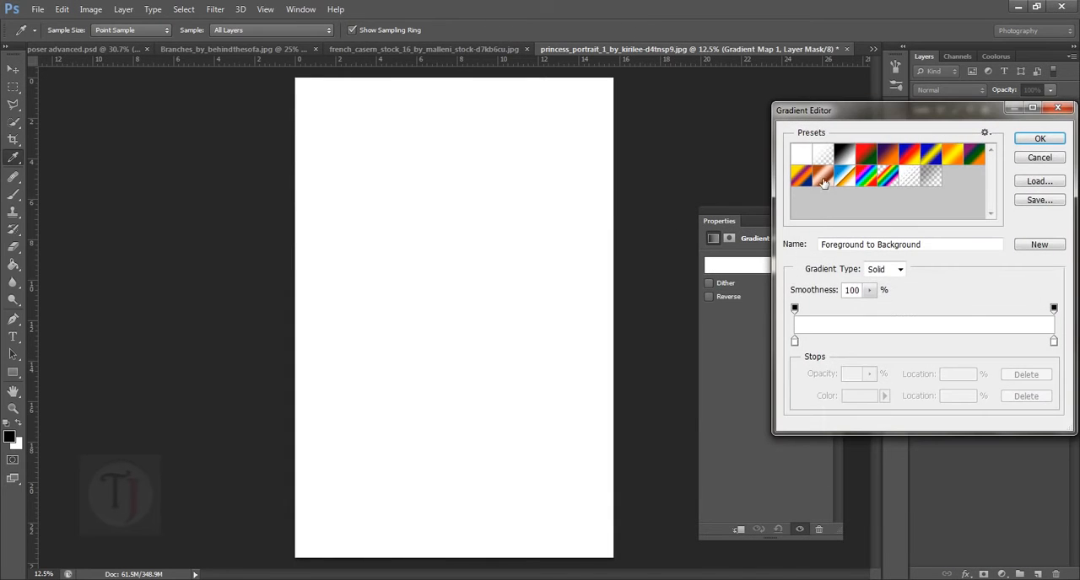
pyautogui.click(874, 161)
pyautogui.click(890, 162)
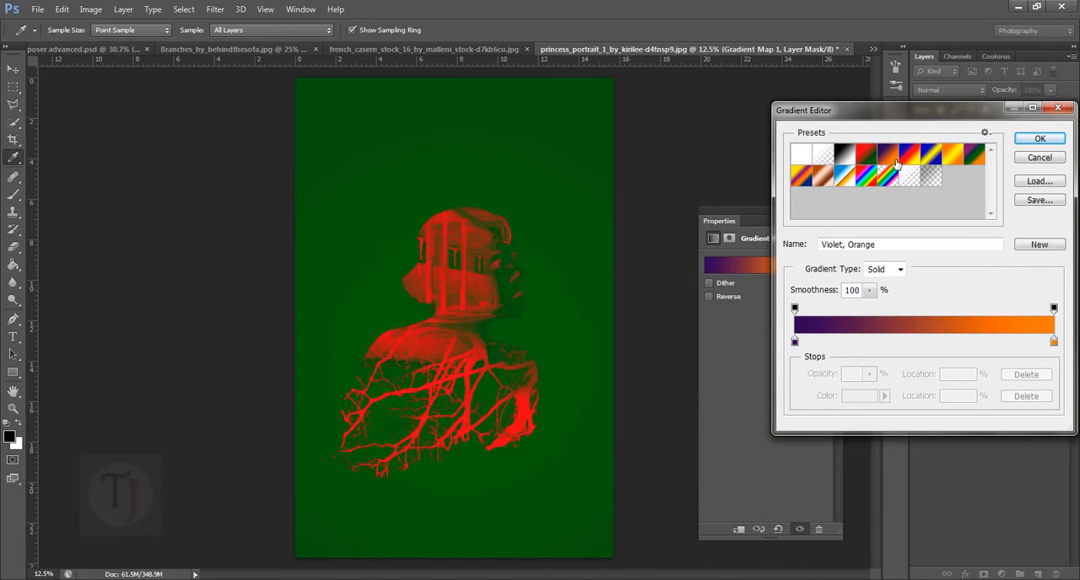
pyautogui.click(1039, 139)
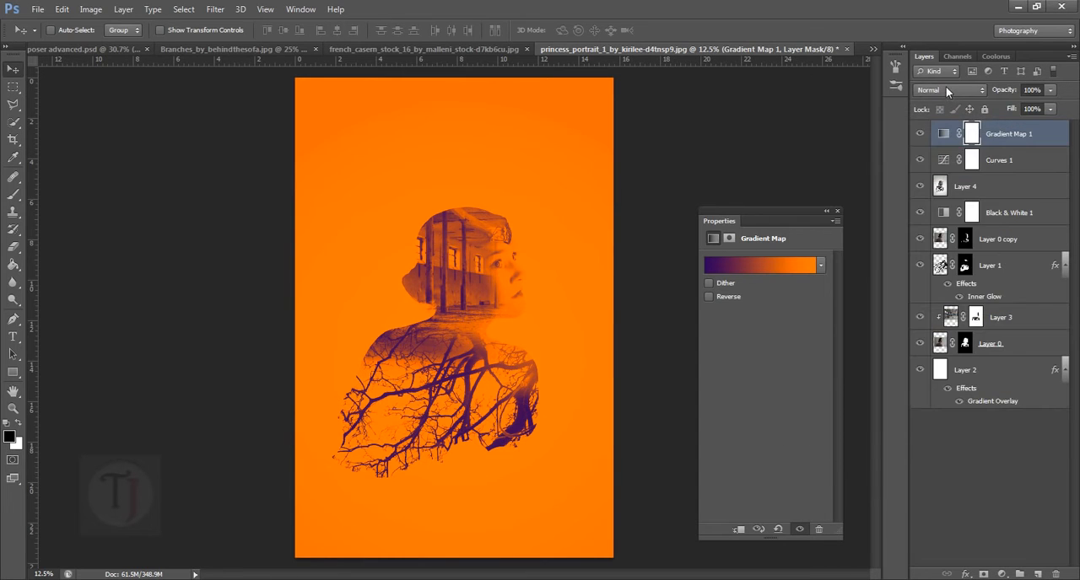
# - Set the Gradient Map 1 layer's blend mode to Color Dodge and its opacity to 35%
pyautogui.click(948, 90)
pyautogui.click(942, 224)
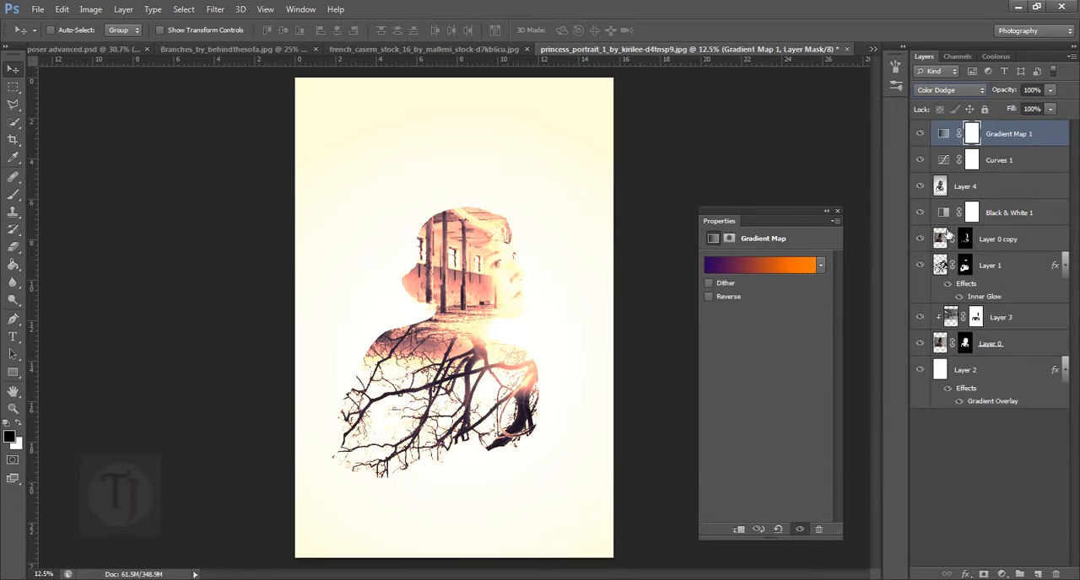
pyautogui.click(828, 212)
pyautogui.moveTo(1005, 90)
pyautogui.mouseDown()
pyautogui.moveTo(891, 97)
pyautogui.moveTo(909, 103)
pyautogui.mouseUp()
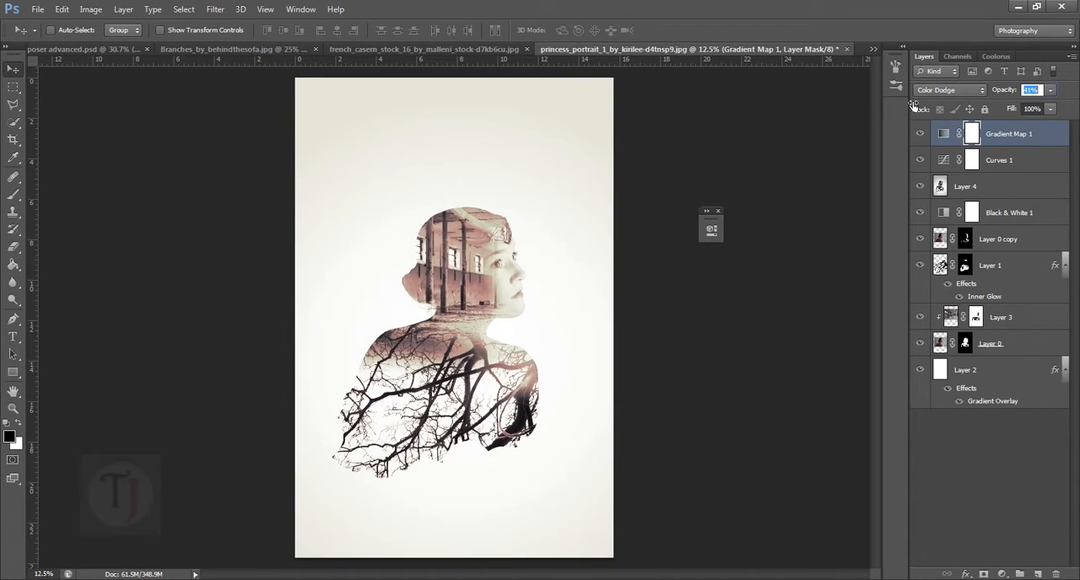
pyautogui.moveTo(909, 105); pyautogui.dragTo(910, 104)
# - Hide the Gradient Map 1 layer to review the portrait in black and white, and close the floating adjustment properties
pyautogui.scroll(2, 528, 339)
pyautogui.scroll(1, 528, 339)
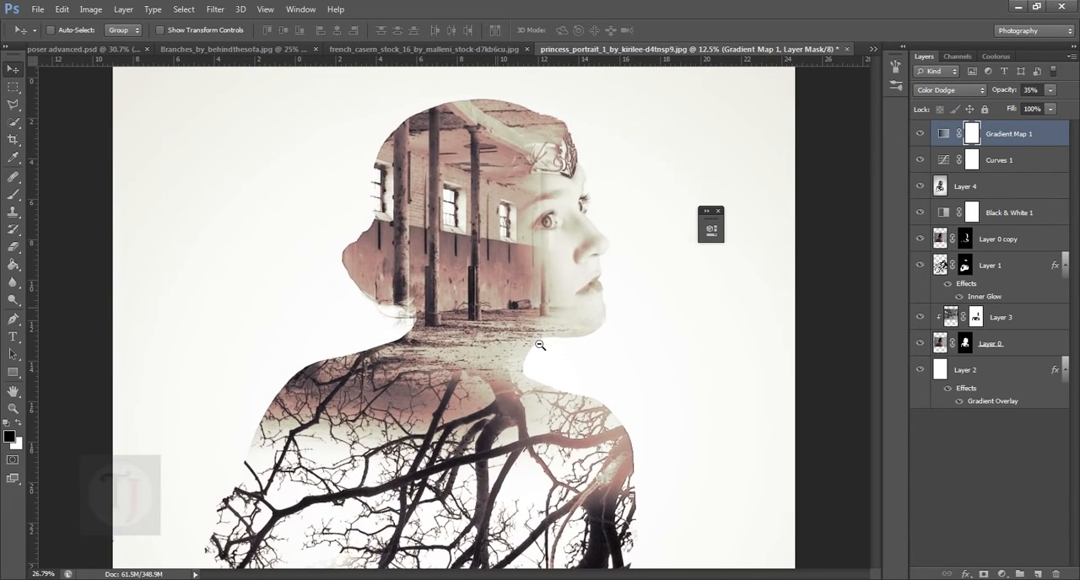
pyautogui.click(922, 141)
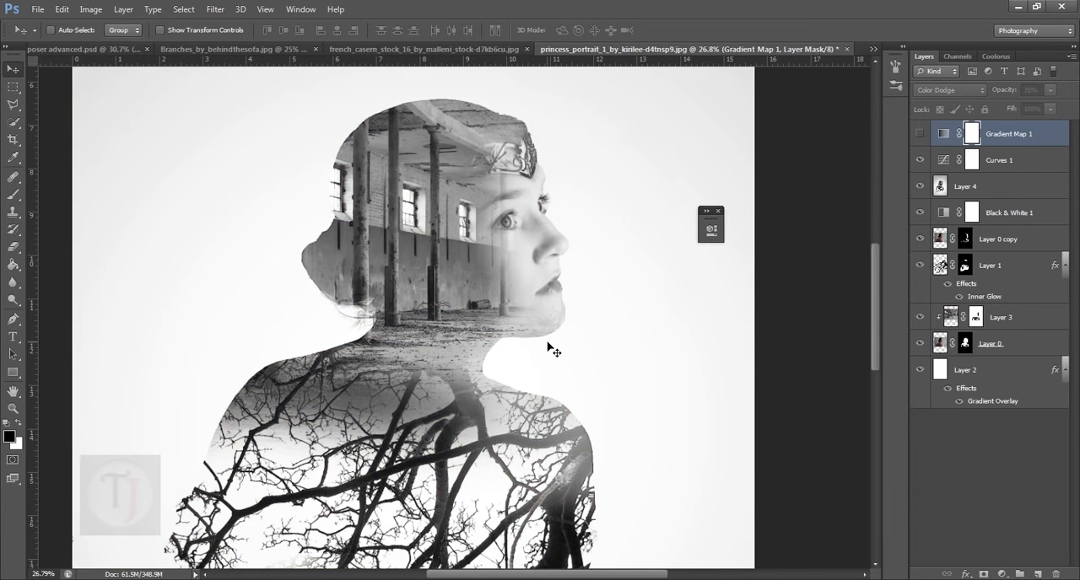
pyautogui.scroll(-4, 568, 398)
pyautogui.scroll(2, 526, 383)
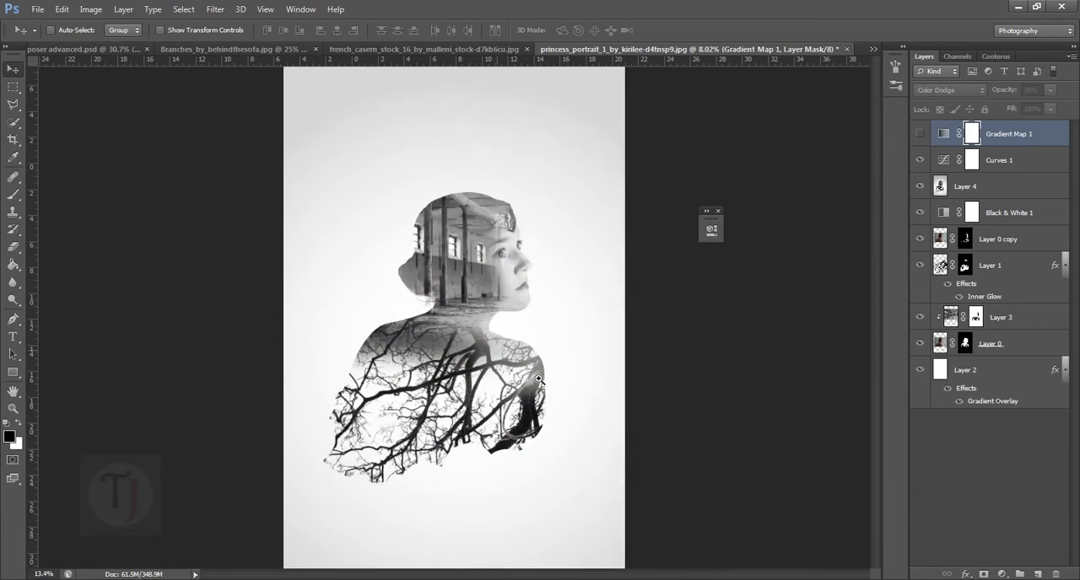
pyautogui.scroll(1, 539, 380)
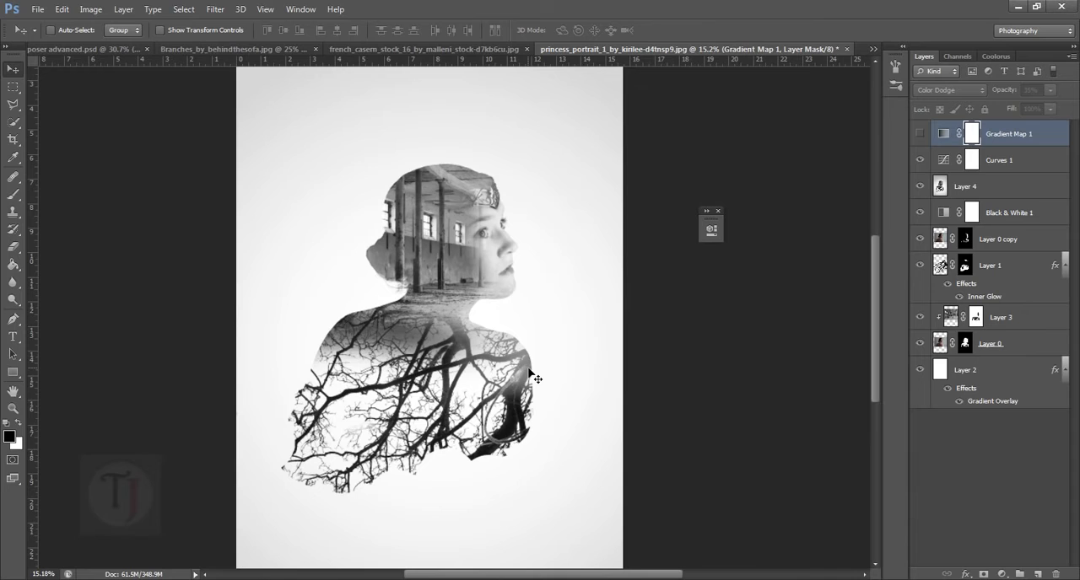
pyautogui.click(718, 211)
# - Select the layer mask of Layer 0 copy
pyautogui.click(967, 239)
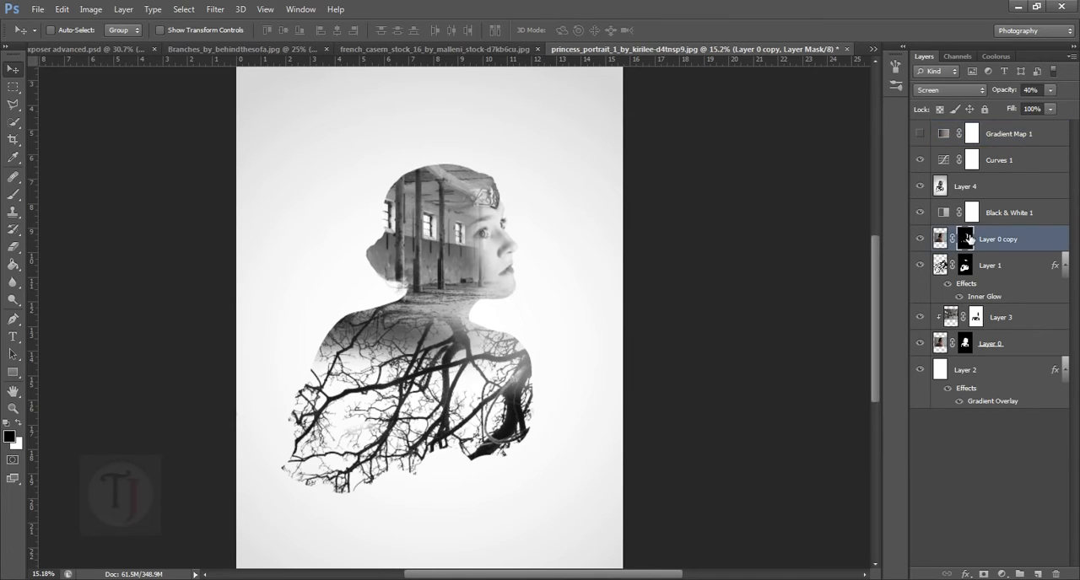